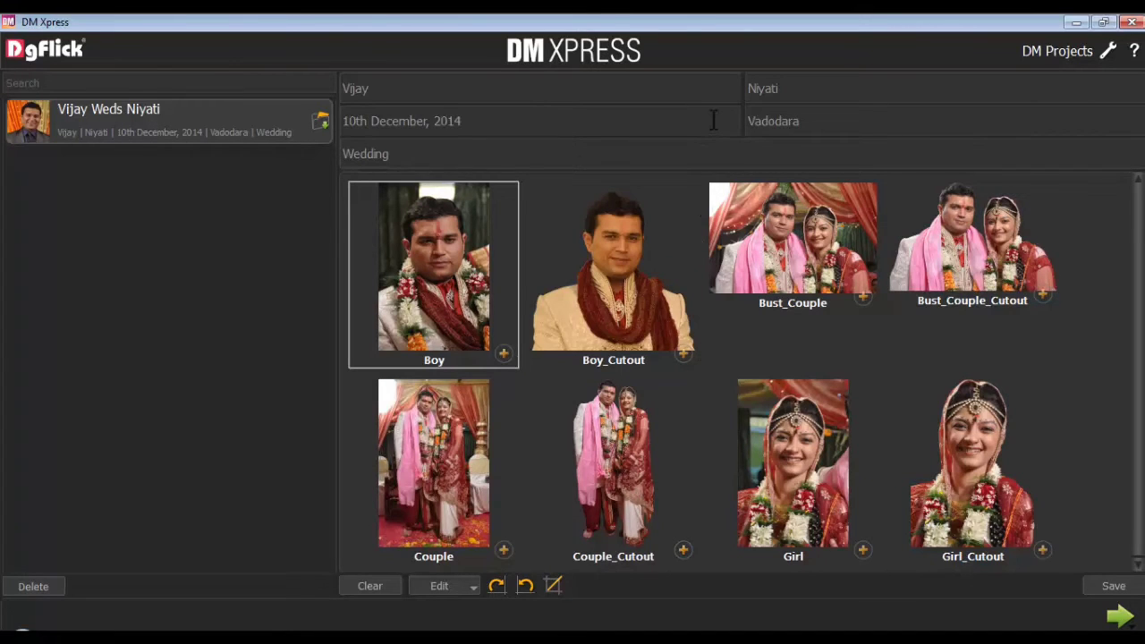
left_click(790, 90)
left_click(382, 90)
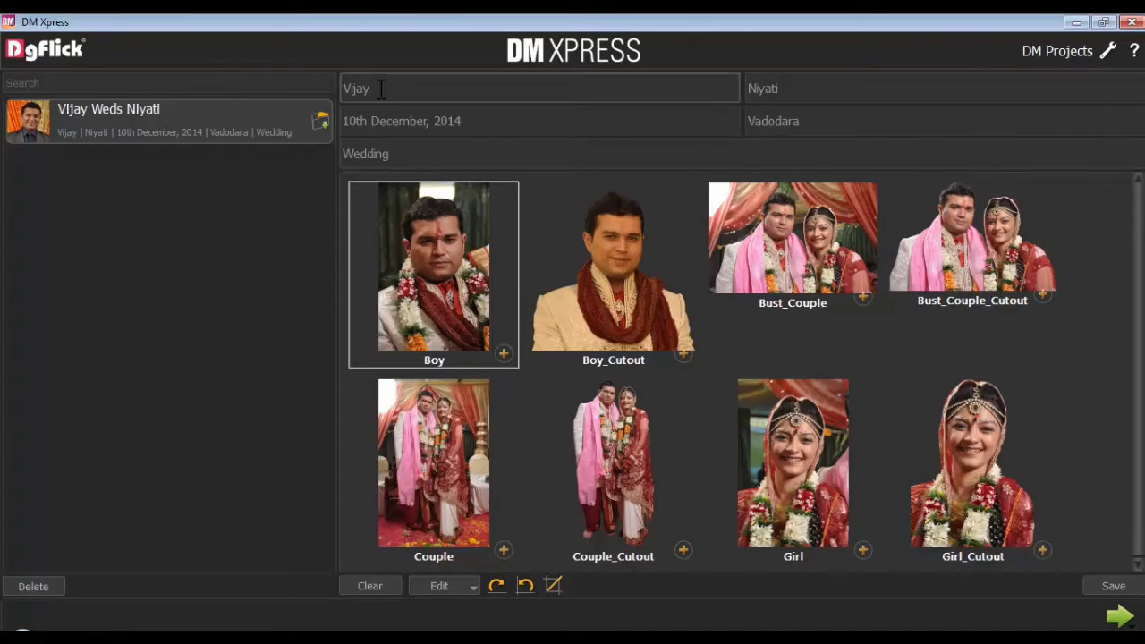
left_click(530, 128)
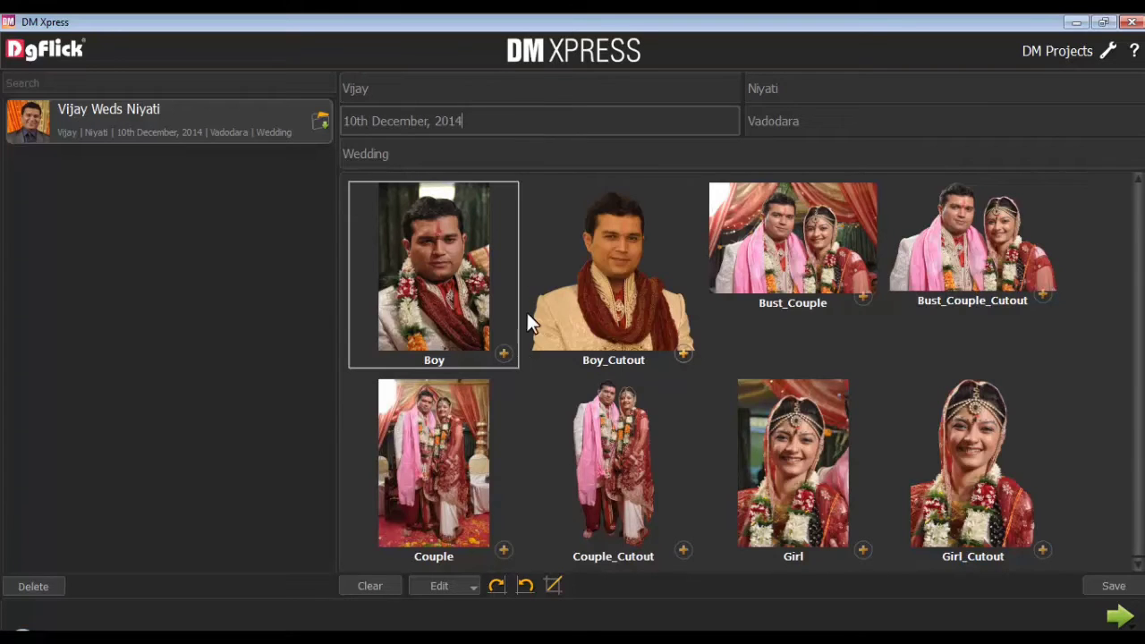
left_click(503, 351)
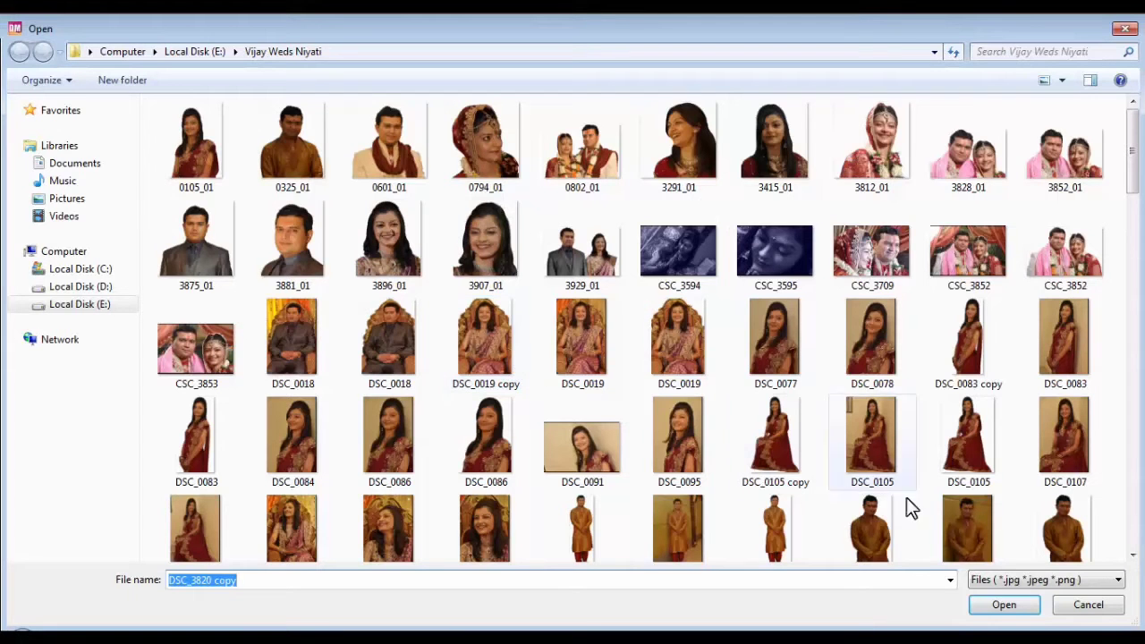
left_click(1084, 608)
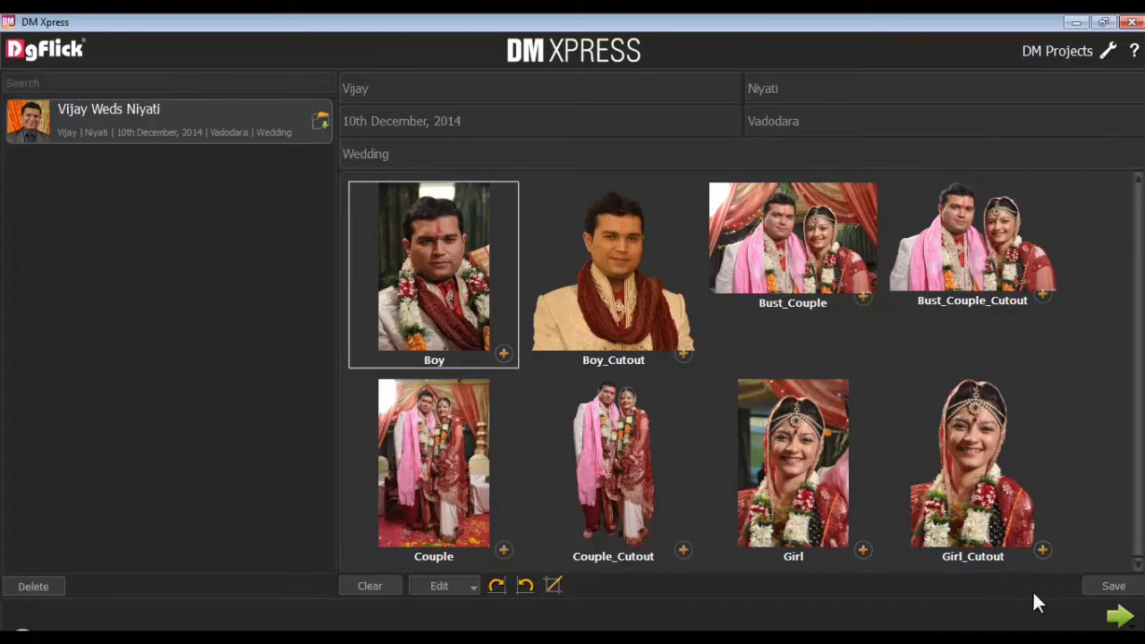
Start a manual DM project and change the blank page size to 12 x 36
left_click(1120, 617)
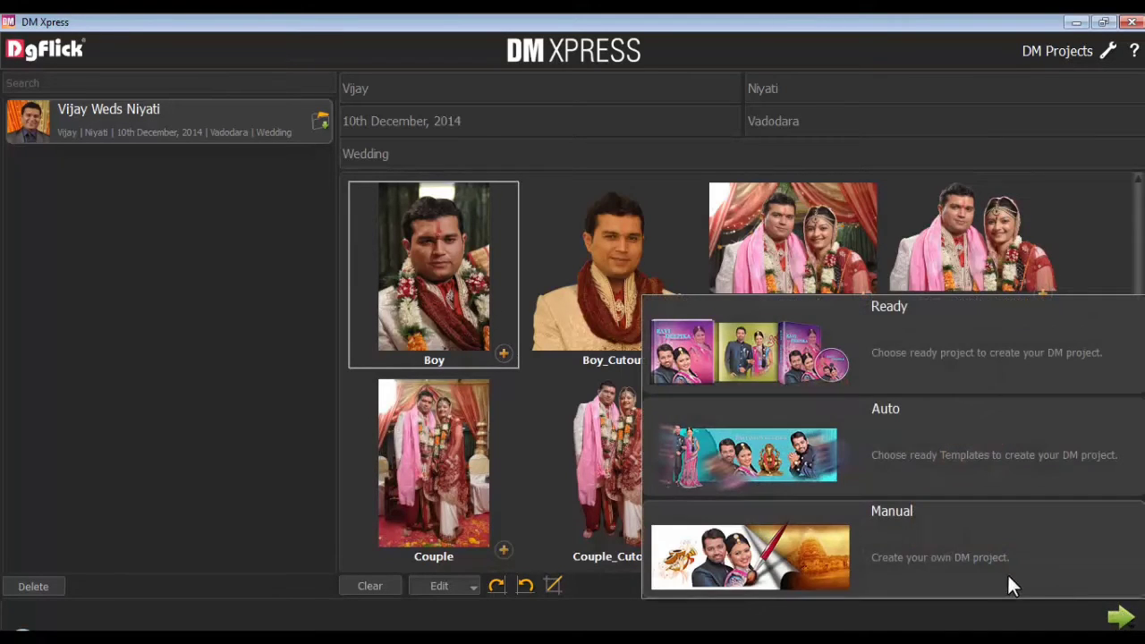
left_click(915, 547)
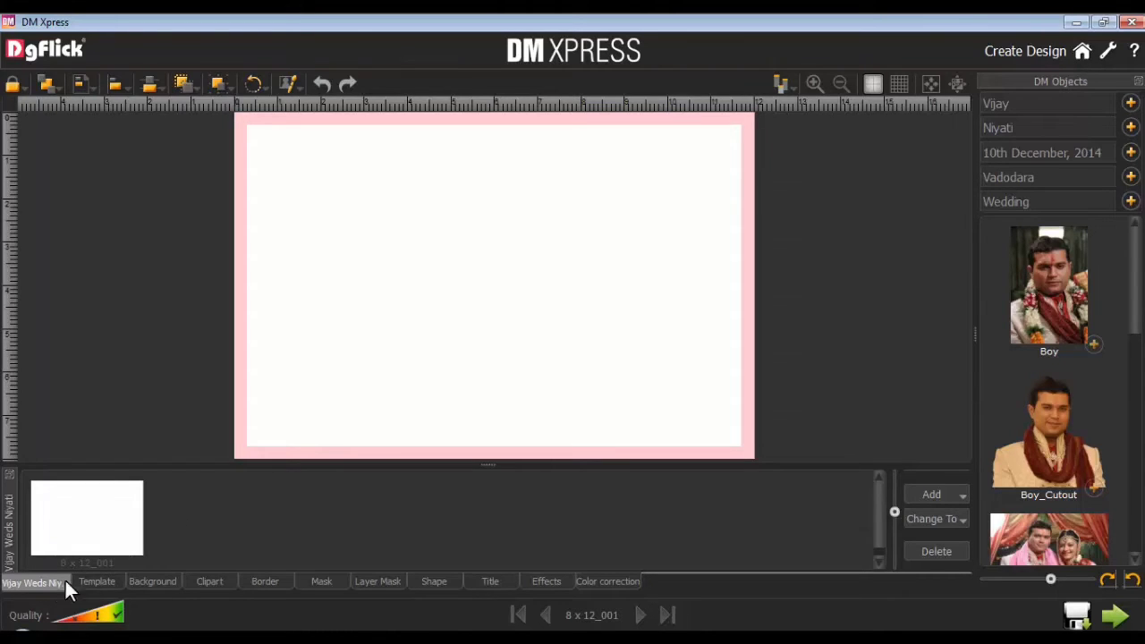
left_click(940, 519)
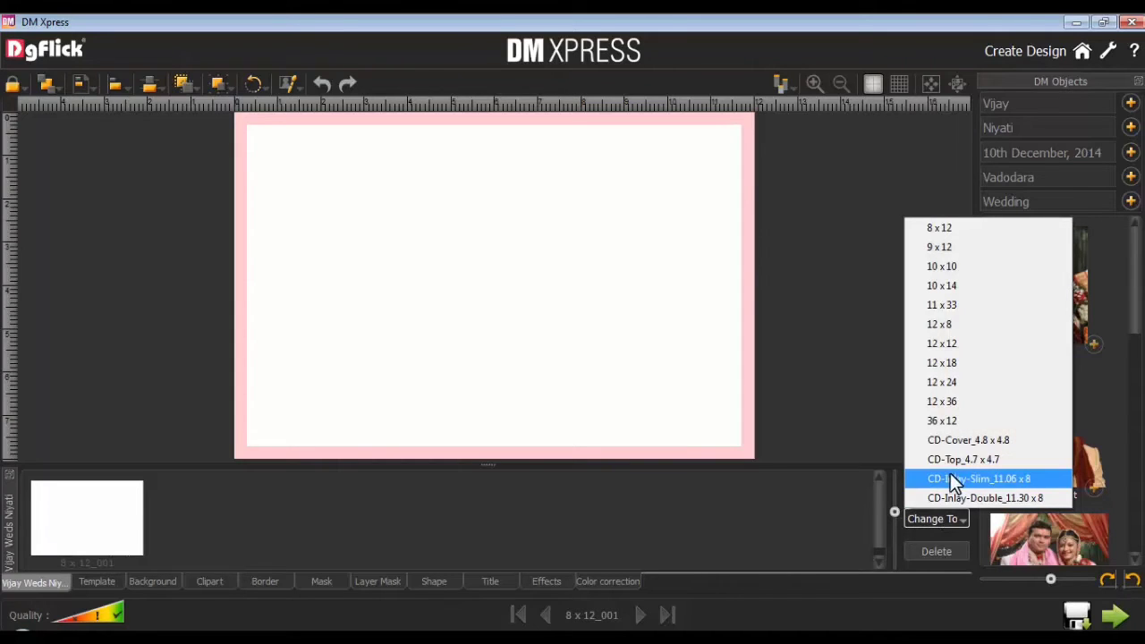
left_click(938, 401)
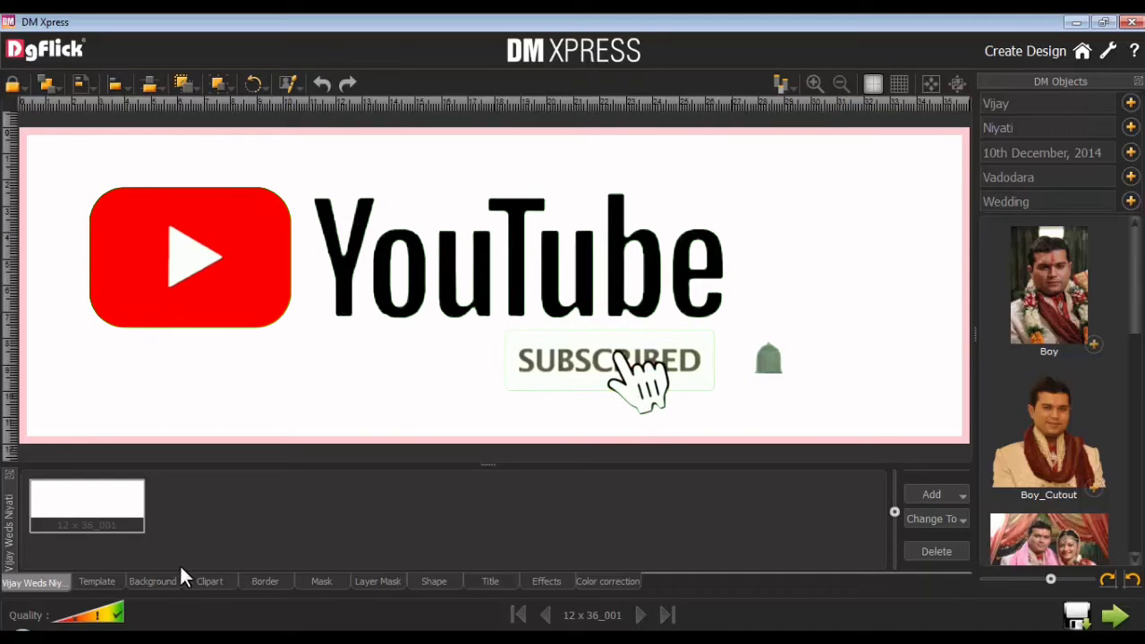
Apply the brown curtain background with the group of lit candles to the page
left_click(159, 581)
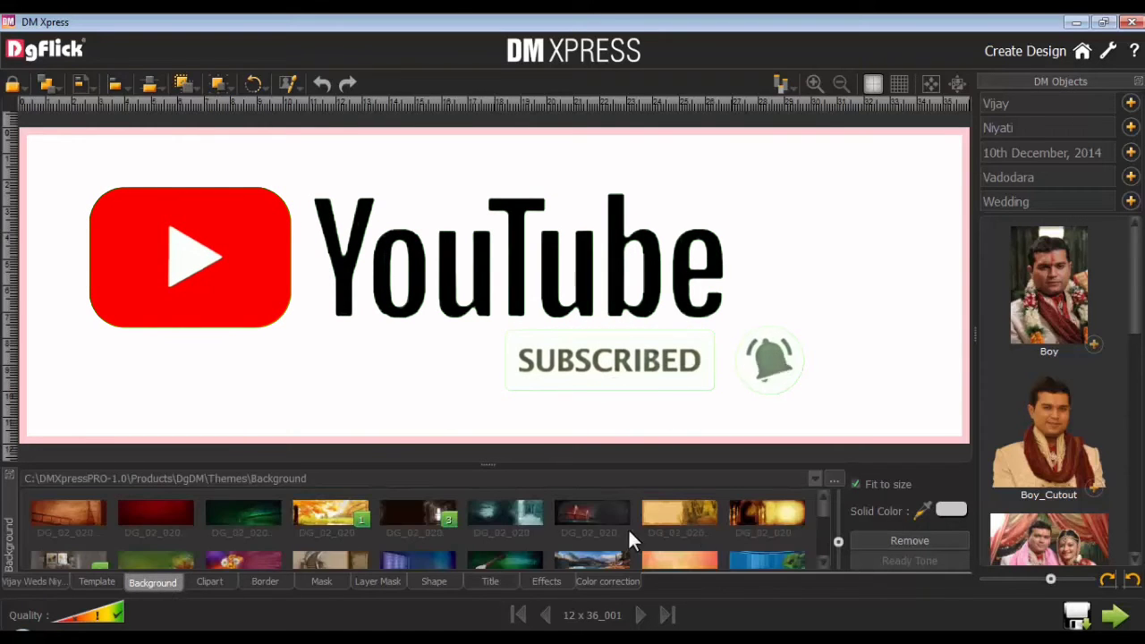
left_click_drag(823, 506, 823, 528)
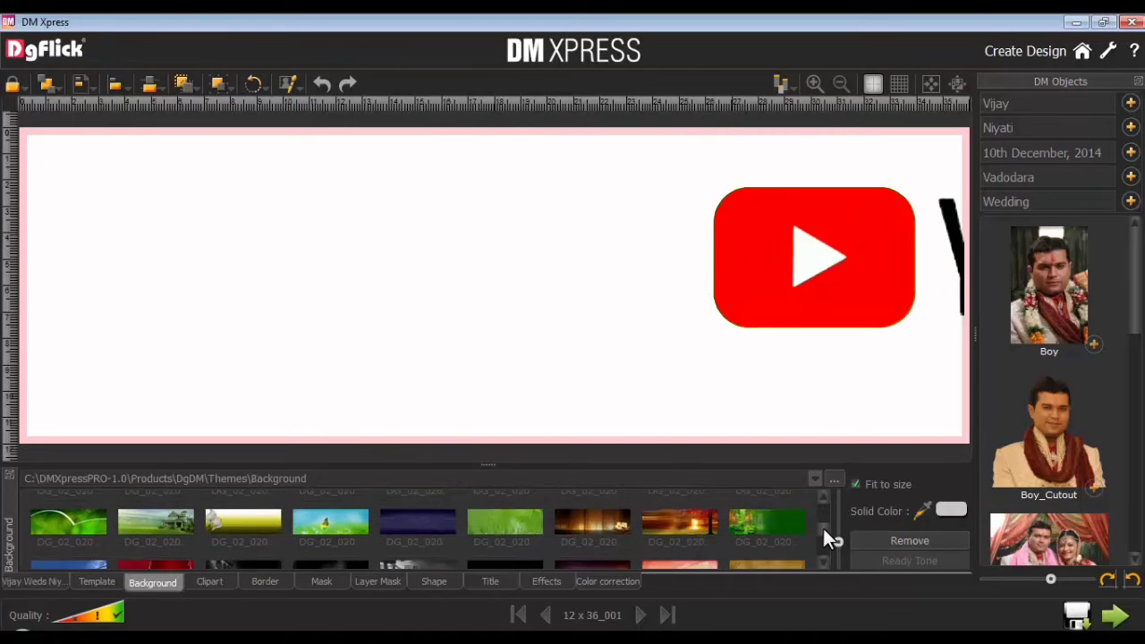
left_click(591, 522)
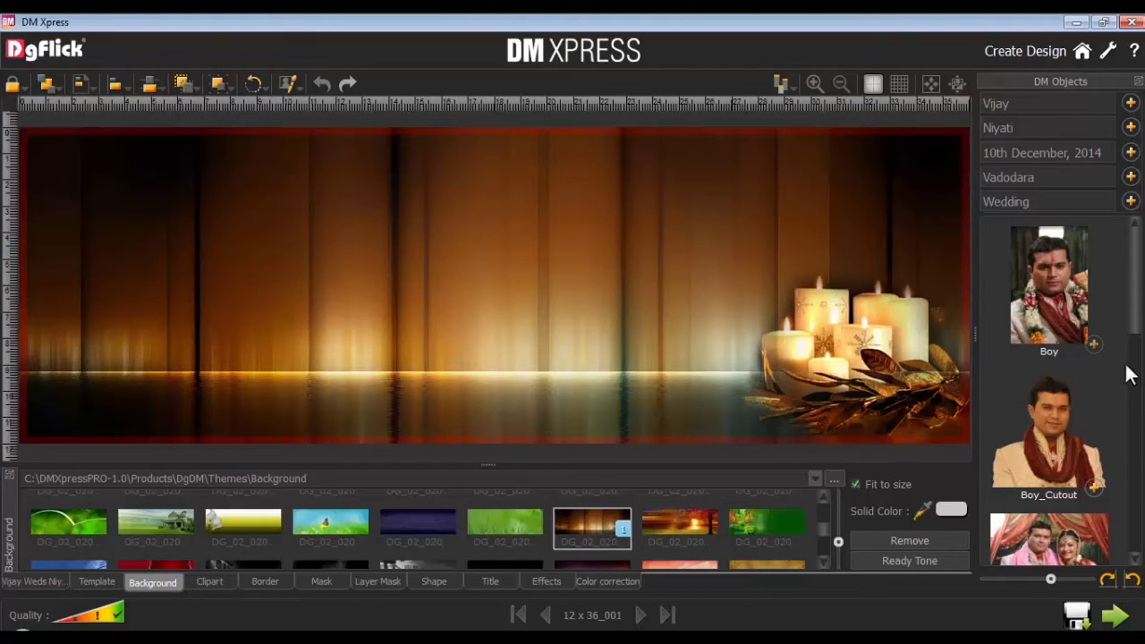
Add the Couple_Cutout image, enlarge it to a height of about 9.47, and stand it left of the page's center
scroll(1134, 317, "down", 1)
left_click_drag(1131, 309, 1131, 447)
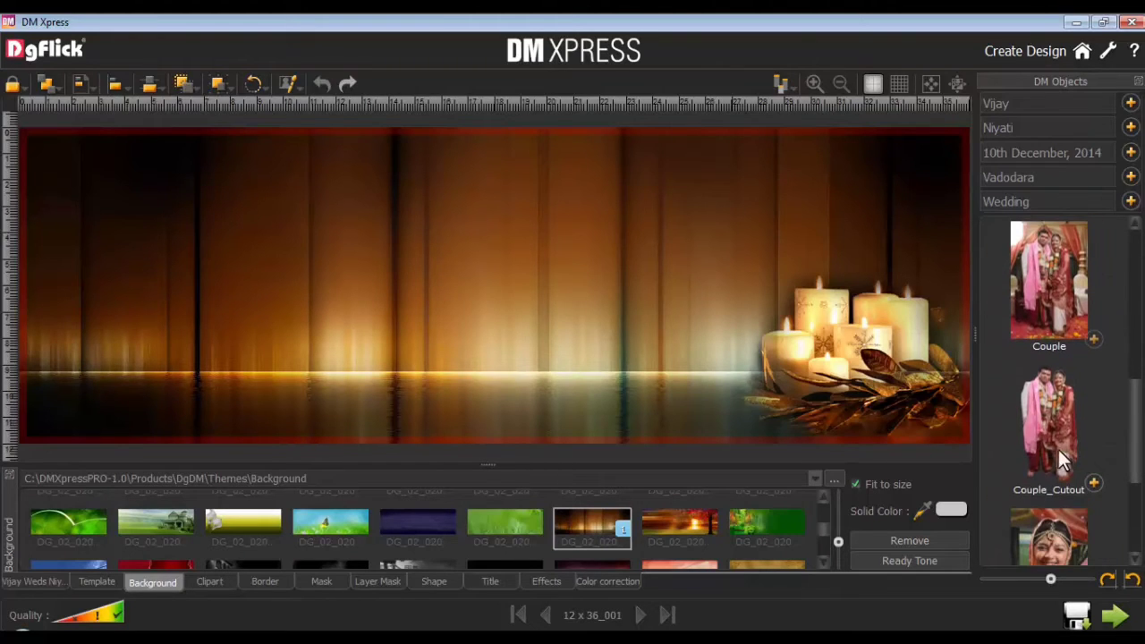
double_click(1058, 450)
left_click(515, 295)
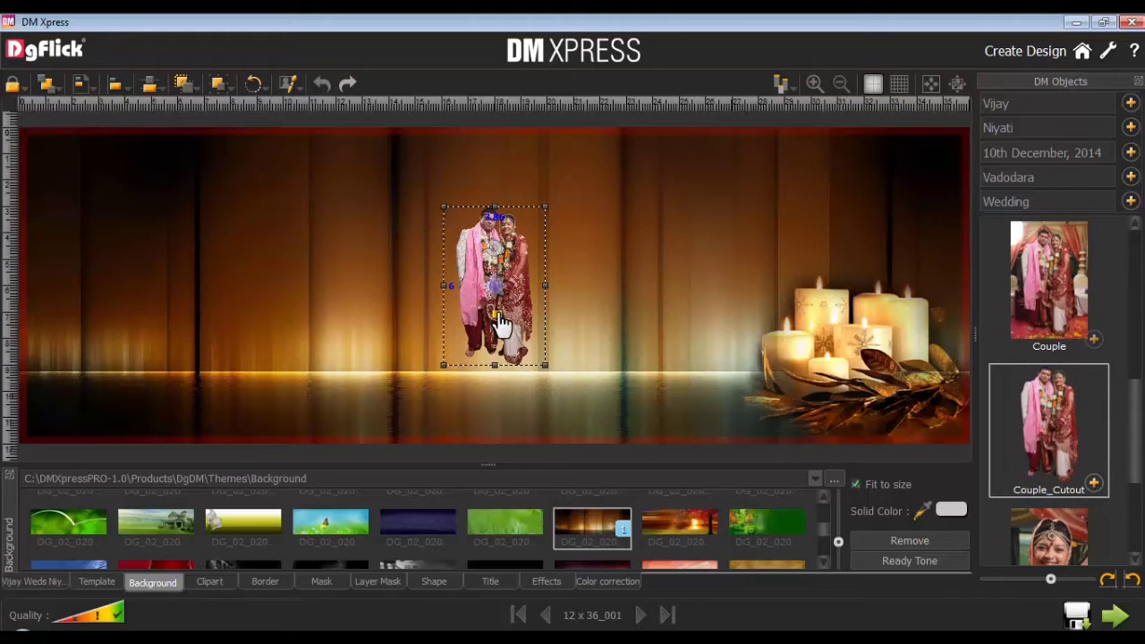
left_click_drag(501, 324, 397, 380)
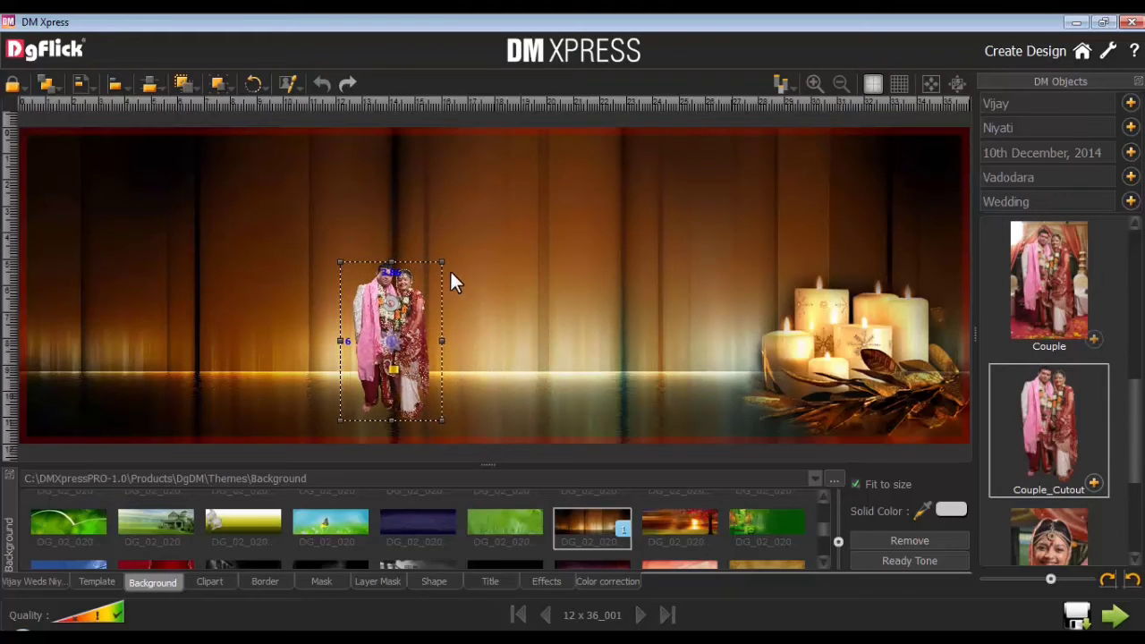
left_click_drag(442, 262, 562, 149)
left_click_drag(443, 317, 415, 312)
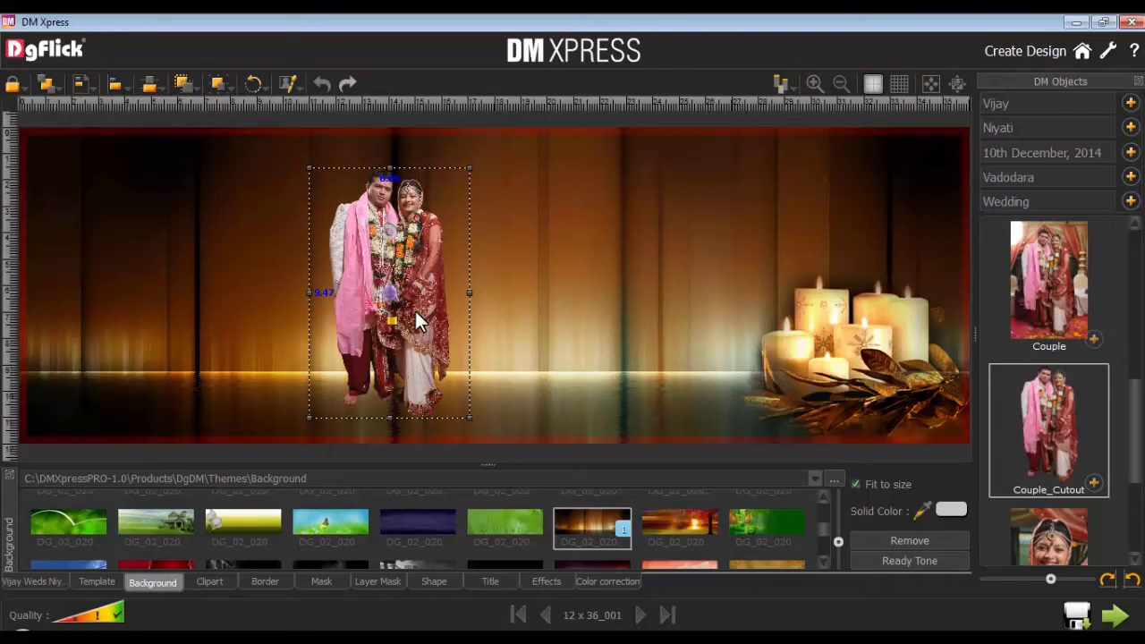
Duplicate the couple cutout, flip the copy vertically, and place it below the couple's feet as a reflection
key("ctrl+c")
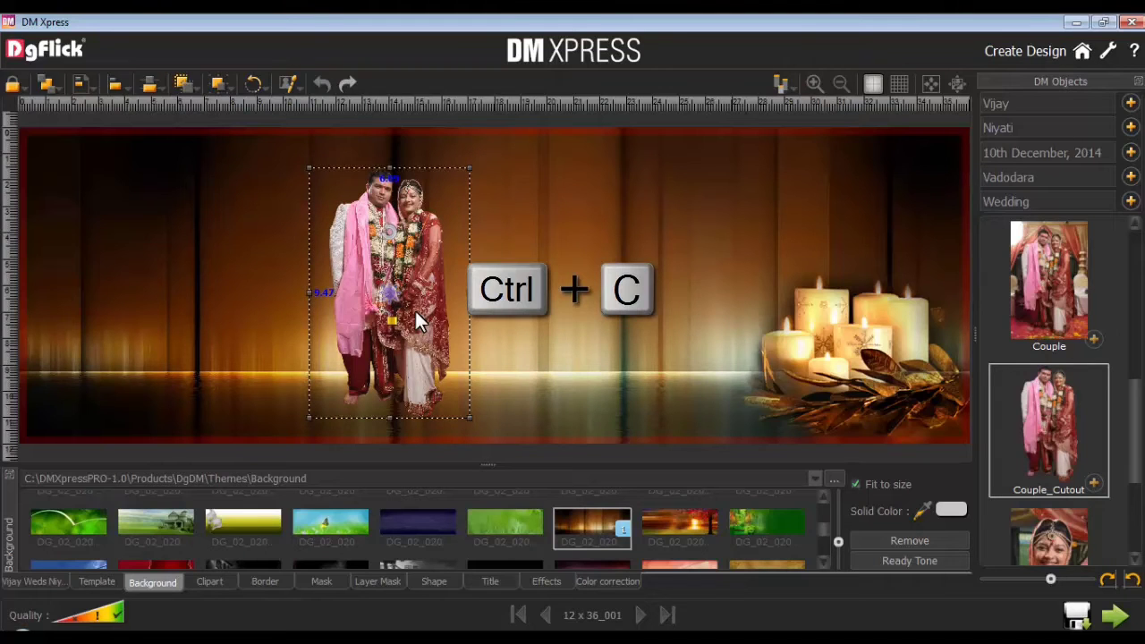
key("ctrl+v")
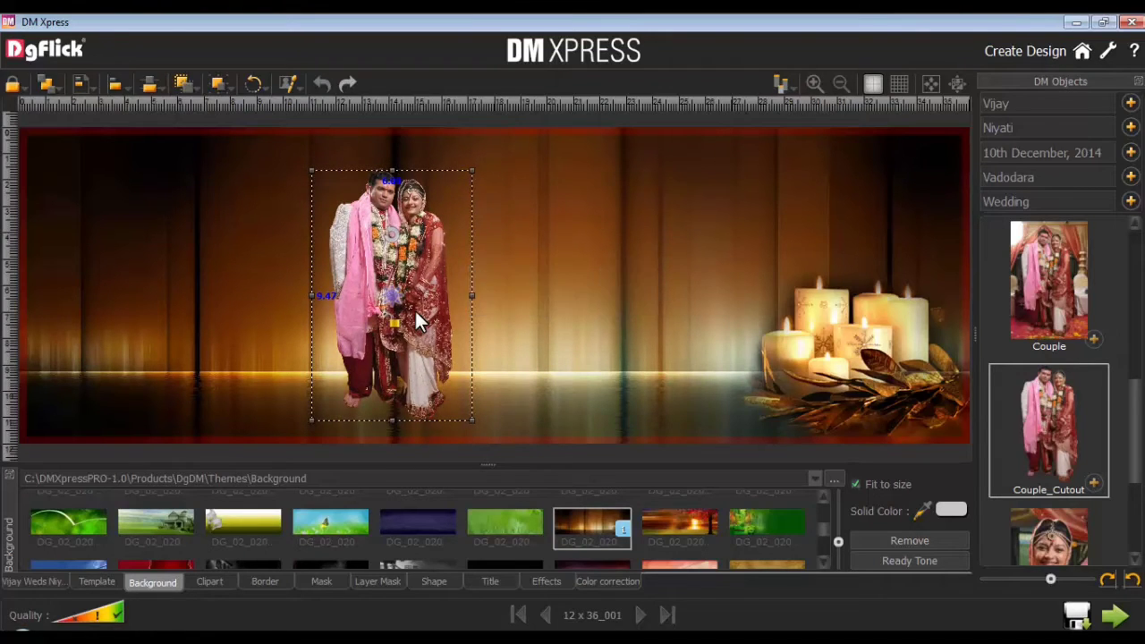
left_click(252, 82)
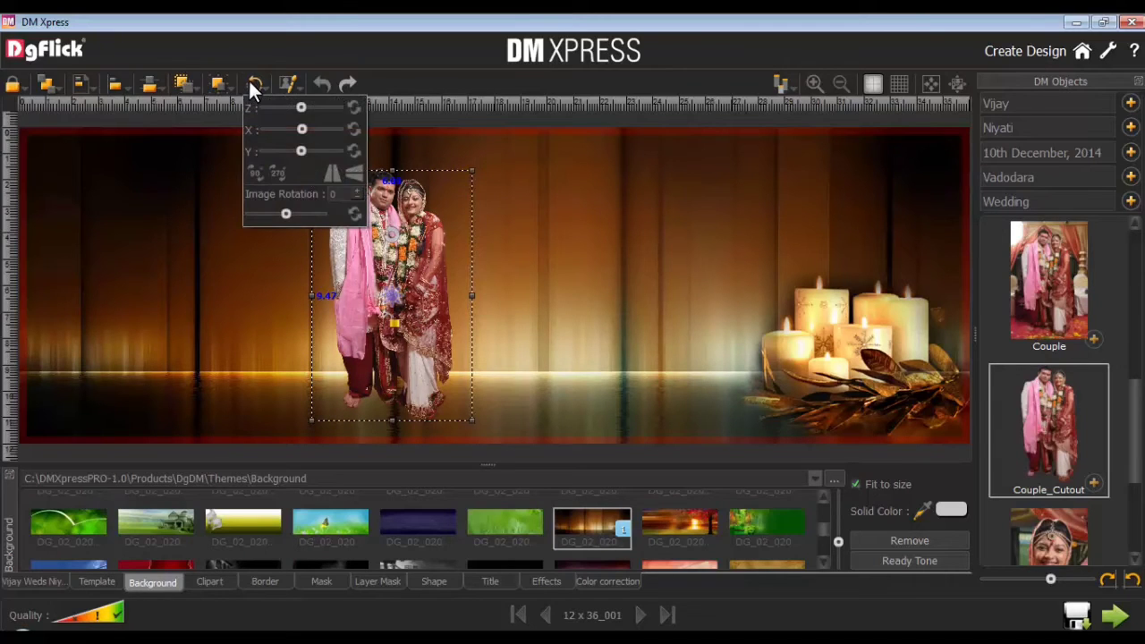
left_click(354, 173)
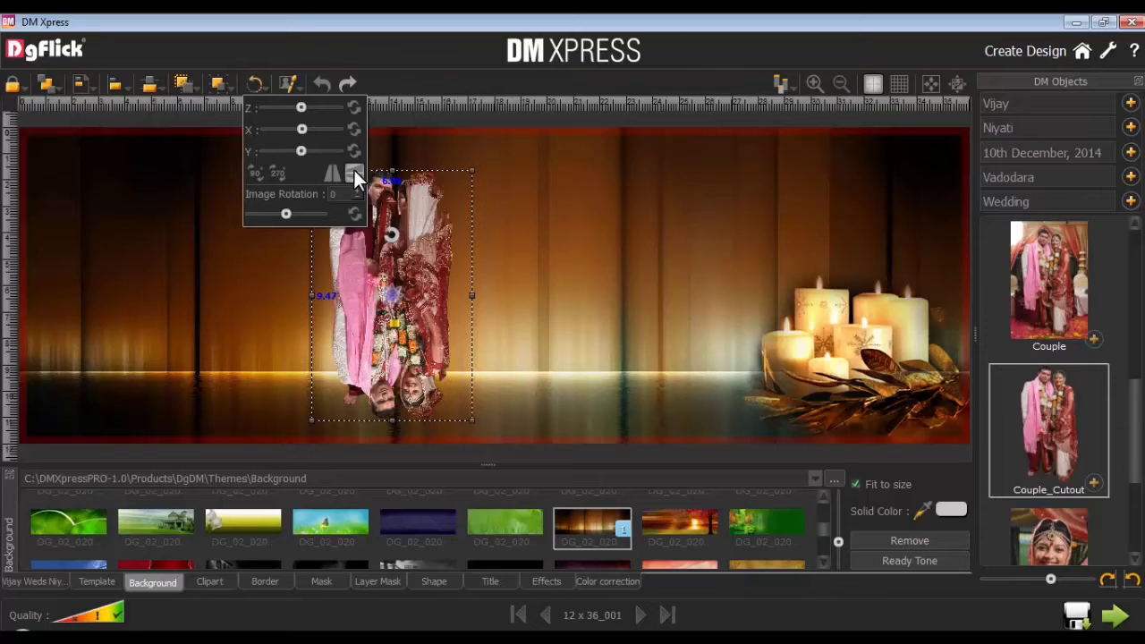
left_click_drag(418, 246, 418, 481)
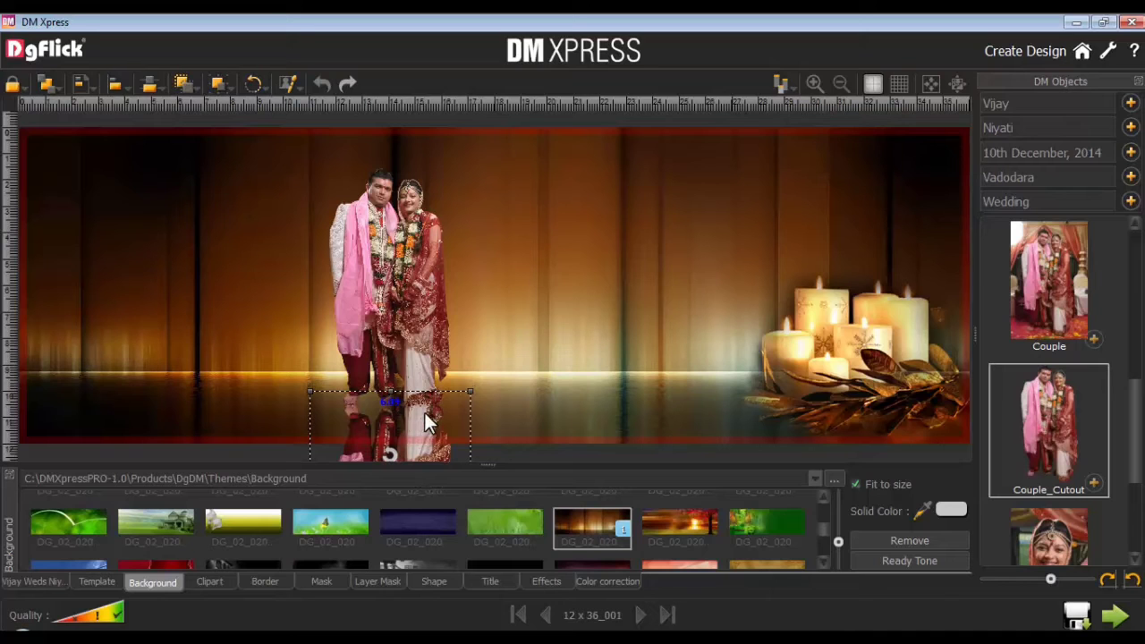
Fade the reflection with the seventh opacity preset and send it to the back
left_click(549, 581)
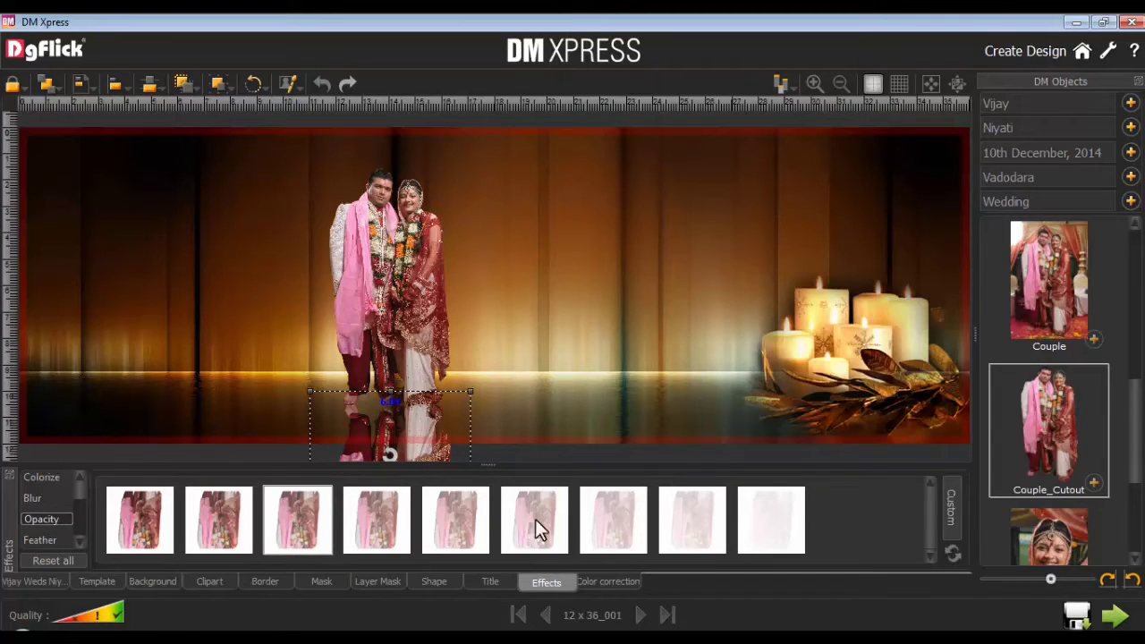
left_click(611, 525)
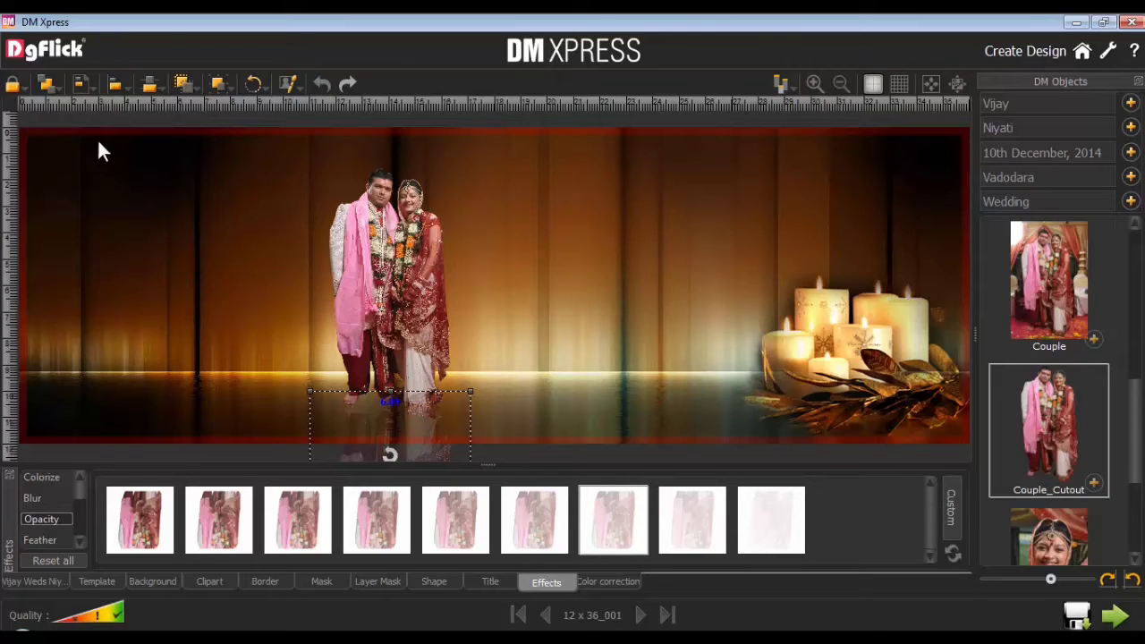
left_click(47, 82)
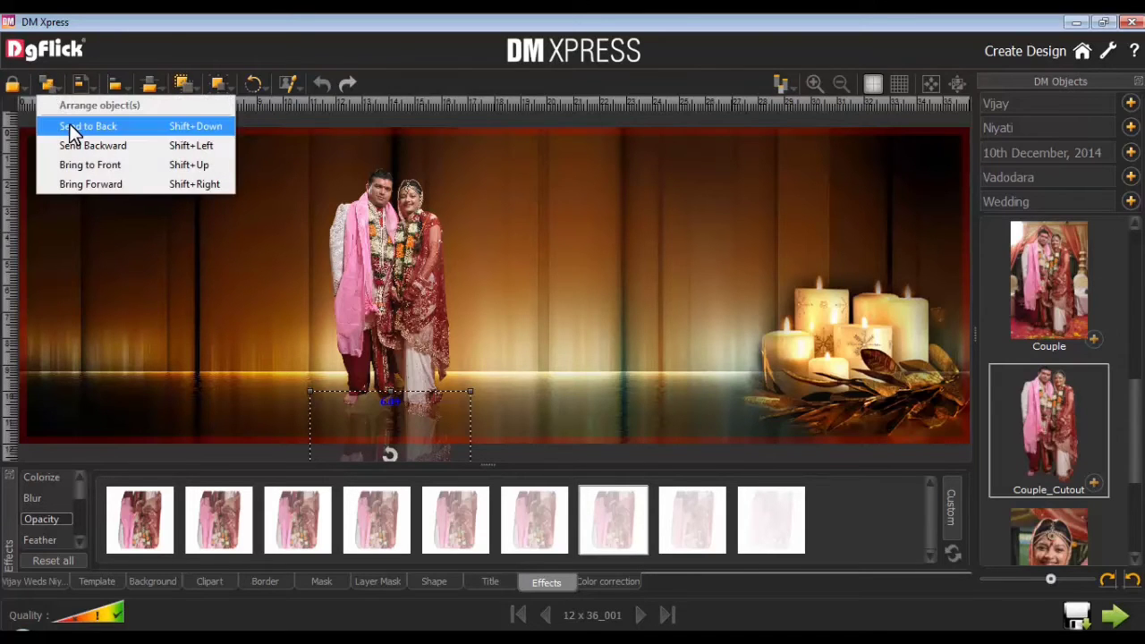
left_click(70, 125)
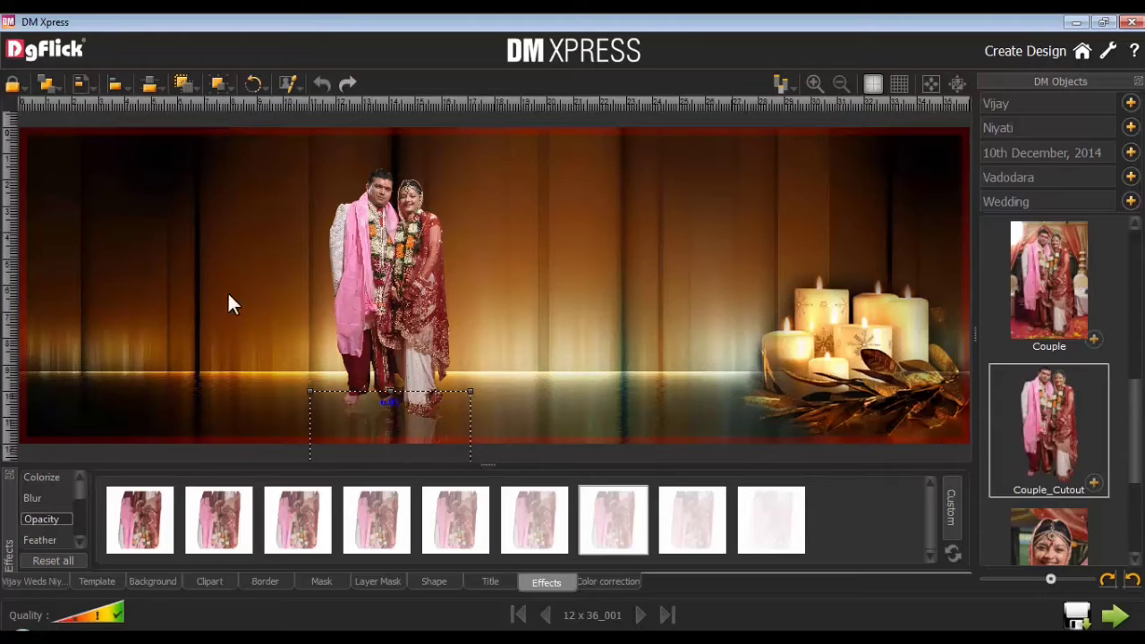
Nudge the reflection upward and sideways to line it up with the couple's feet, leaving it deselected
left_click(388, 426)
key("Up")
key("Left")
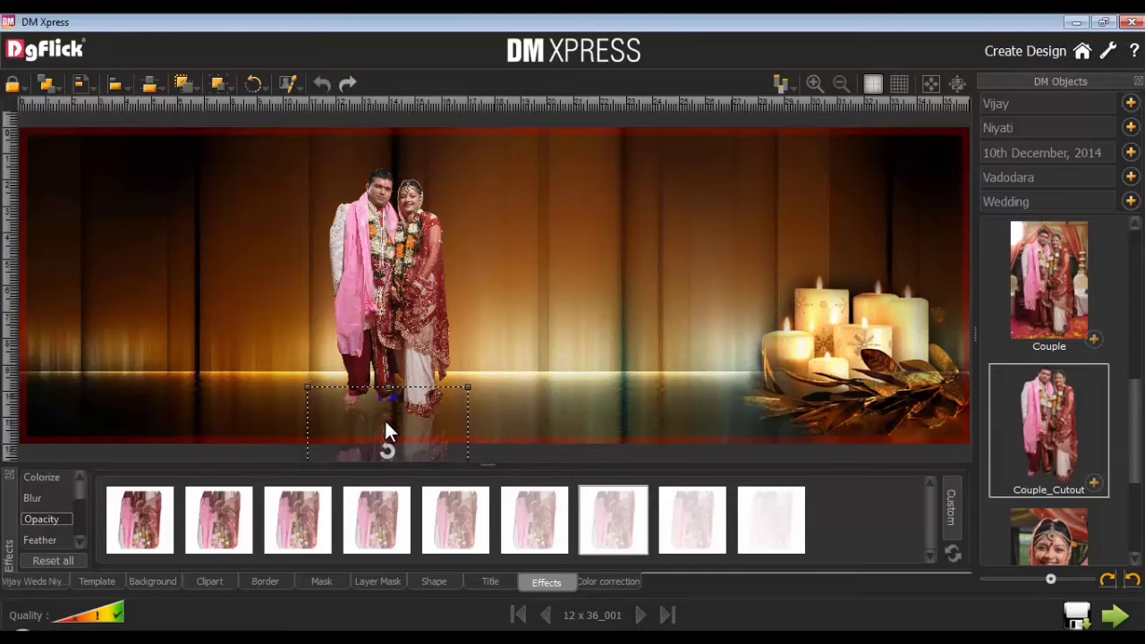
key("Right")
left_click(529, 313)
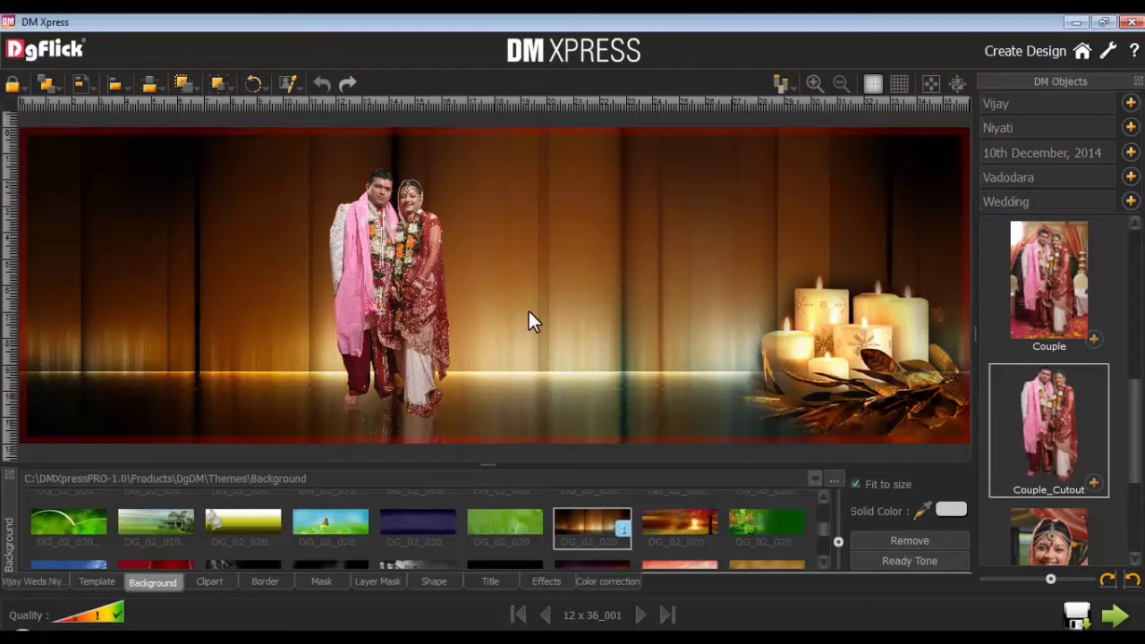
Add the branching floral swirl shape, enlarge it, and place it along the page's left edge
left_click(433, 581)
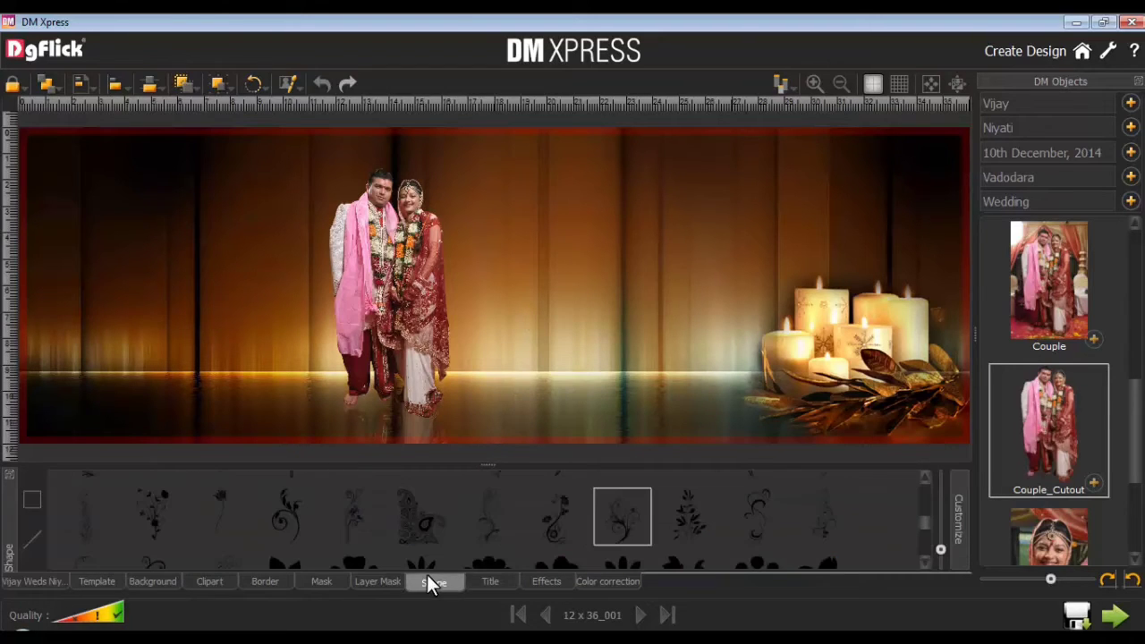
double_click(624, 524)
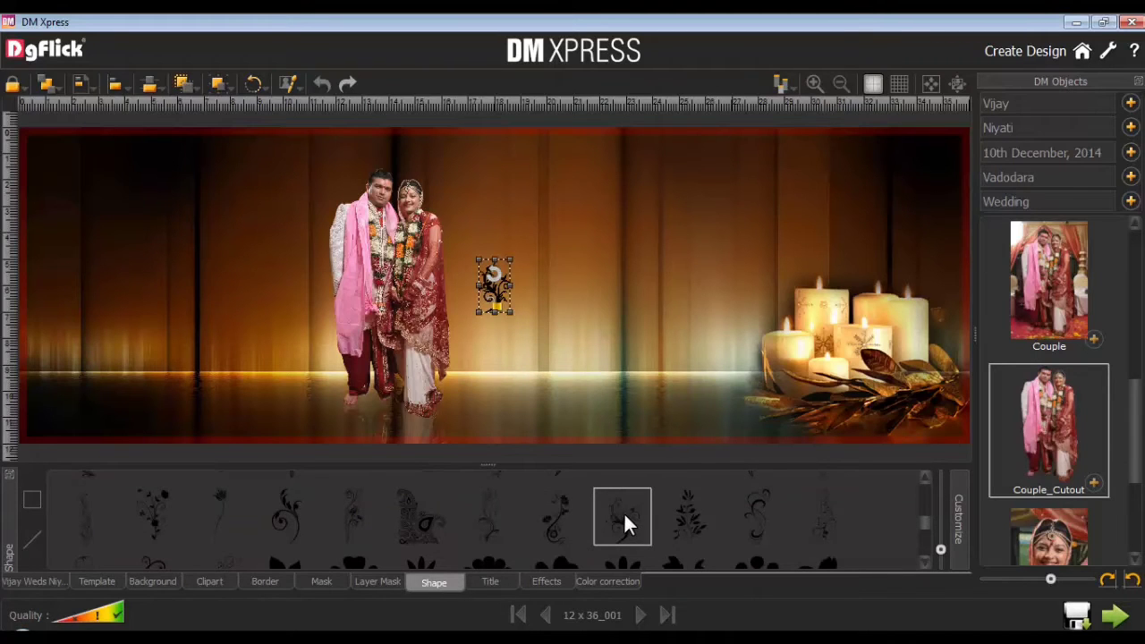
left_click_drag(512, 260, 578, 197)
left_click_drag(527, 315, 497, 365)
left_click_drag(501, 256, 88, 267)
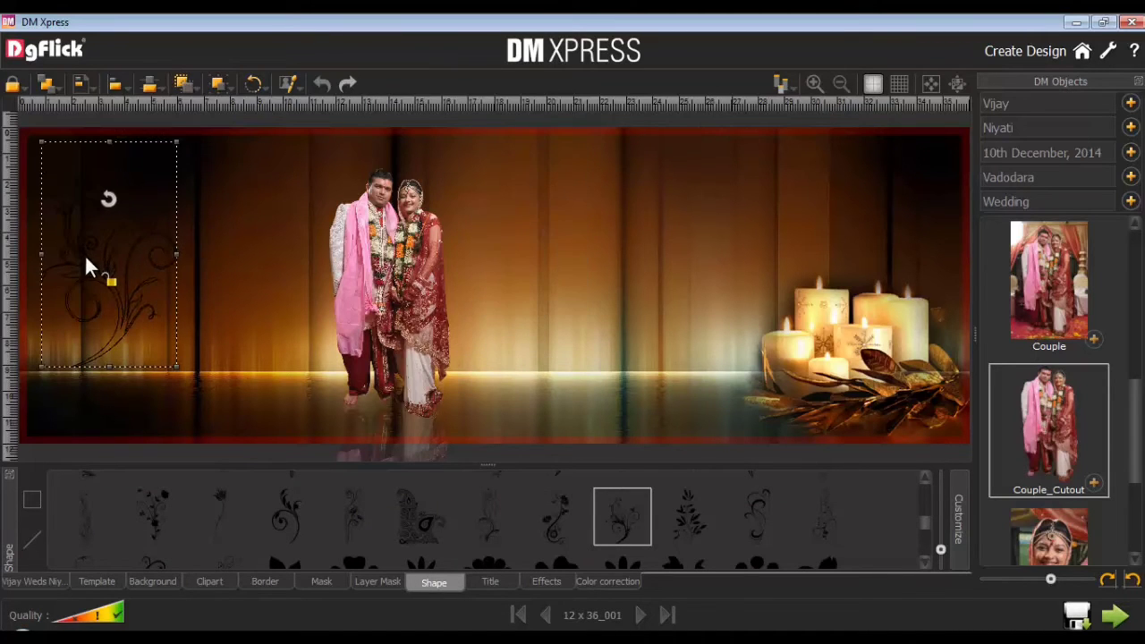
Rotate the floral swirl, mirror it horizontally, and tilt and position it in the page's upper-left corner
left_click_drag(108, 199, 150, 311)
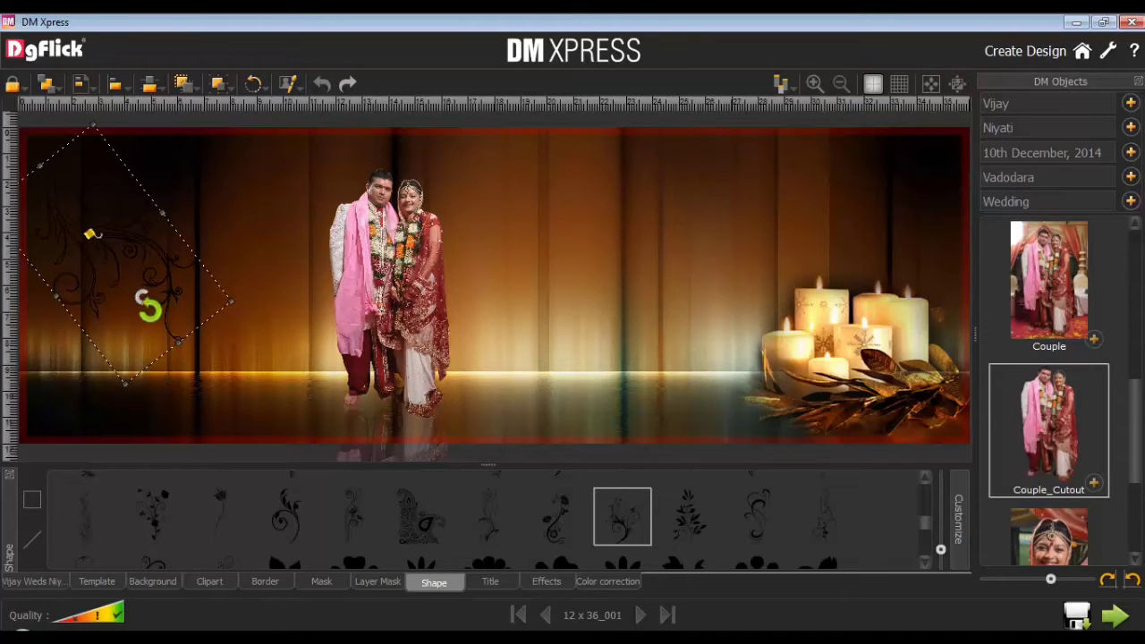
left_click(258, 80)
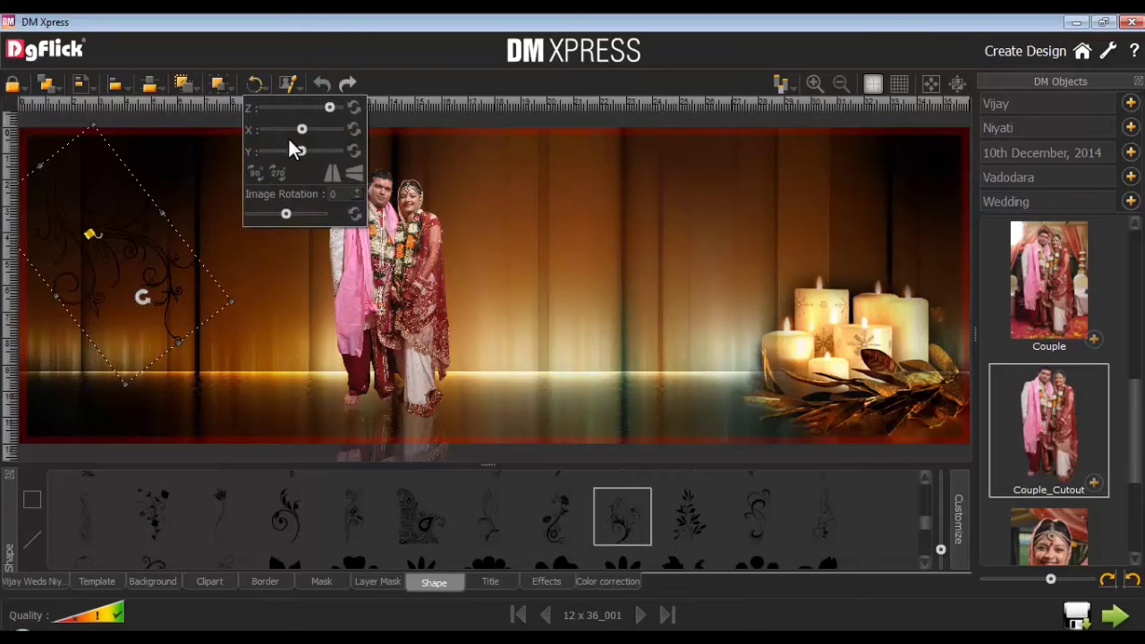
left_click(332, 176)
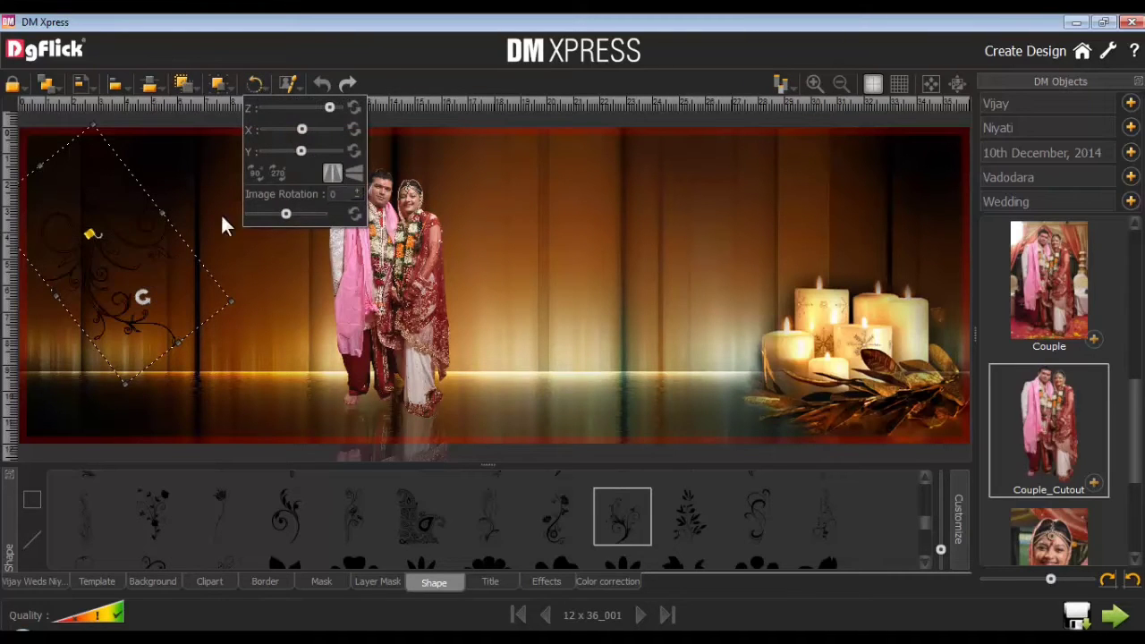
left_click_drag(93, 214, 104, 162)
left_click_drag(155, 242, 134, 266)
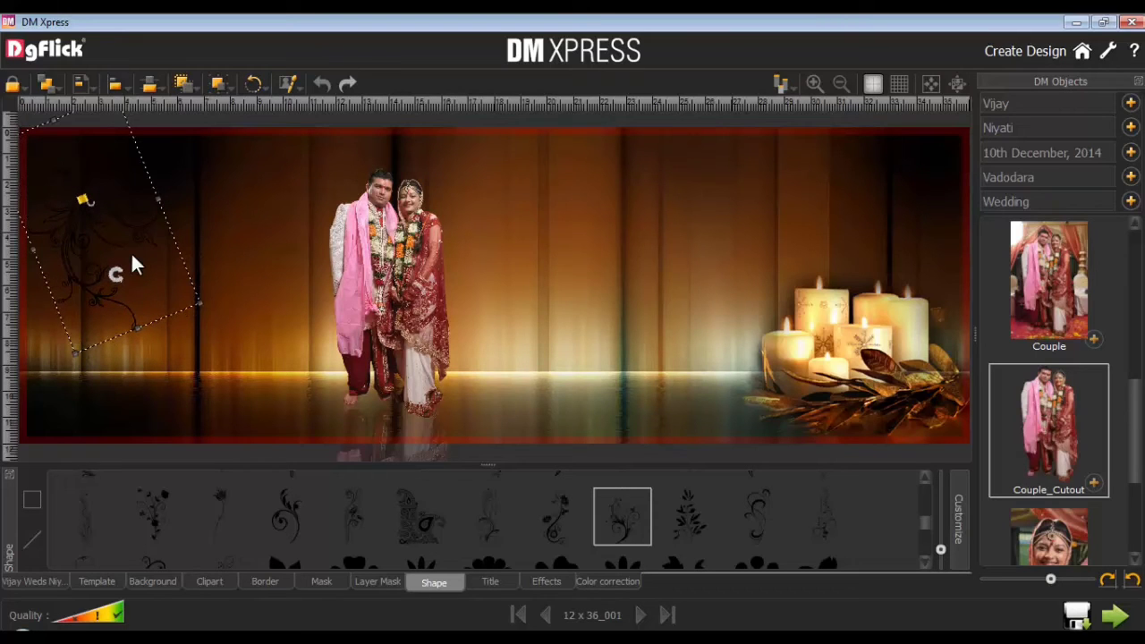
Fill the floral swirl with an orange-brown sampled from the background curtain and set its fill opacity to 86
left_click(960, 517)
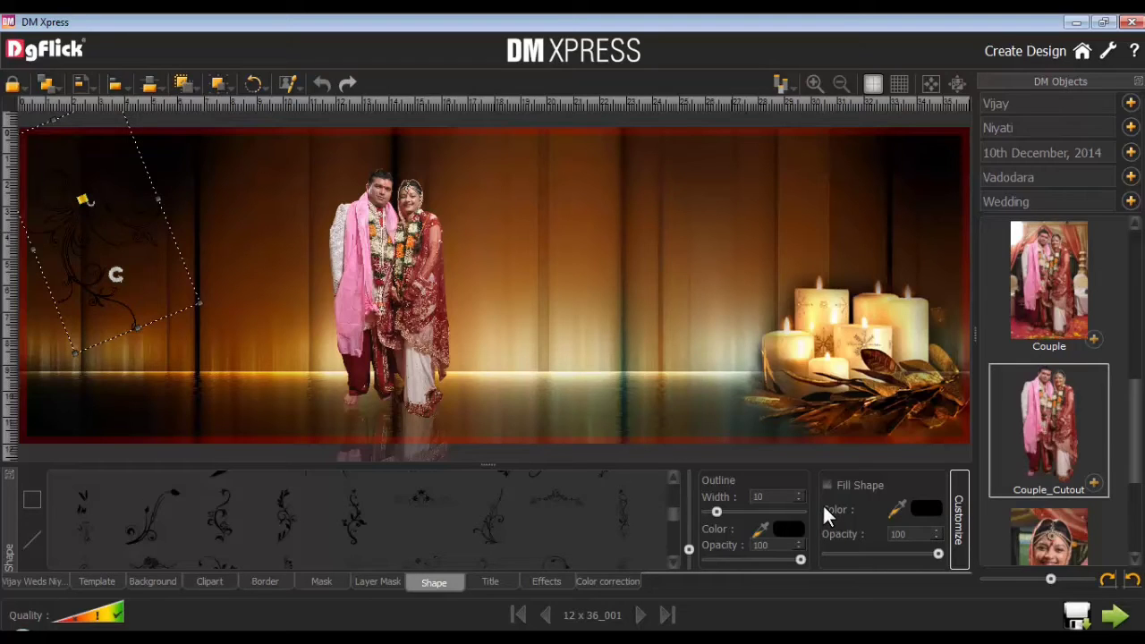
left_click(827, 486)
left_click(895, 508)
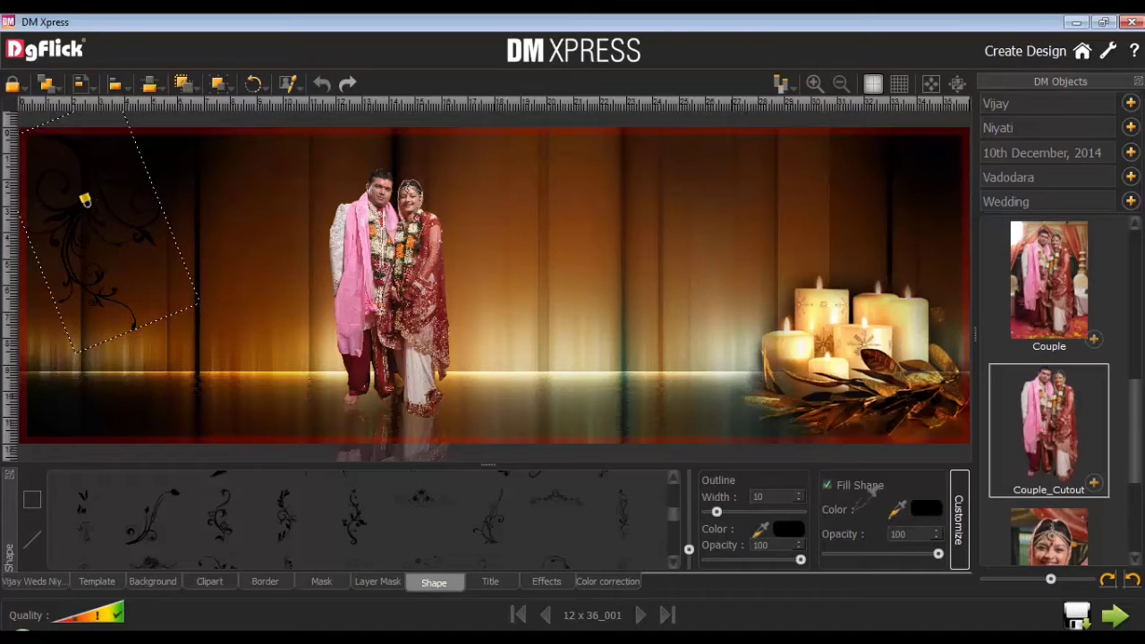
left_click(245, 359)
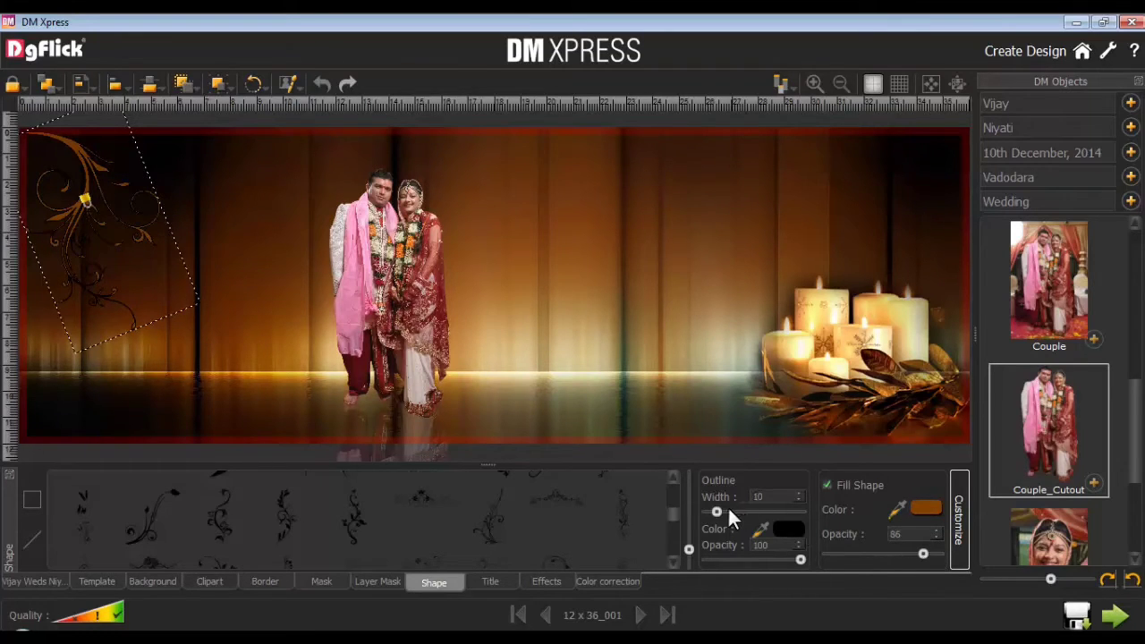
Set the swirl's outline width to 0, nudge it slightly within the page's upper-left corner, and deselect it
left_click_drag(720, 511, 708, 513)
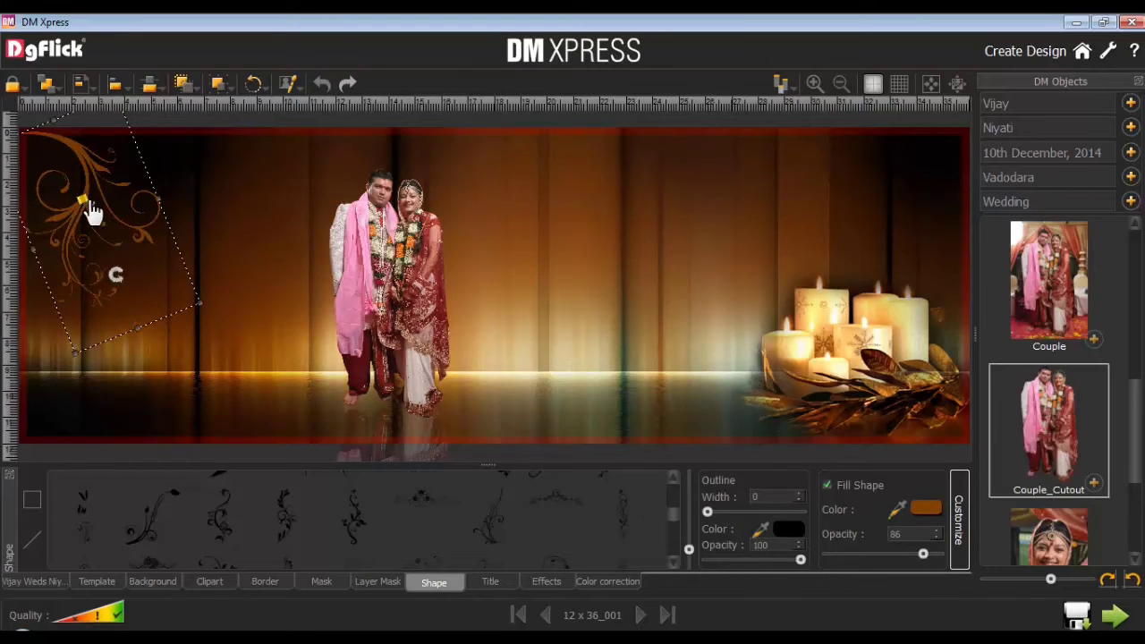
left_click_drag(95, 220, 127, 238)
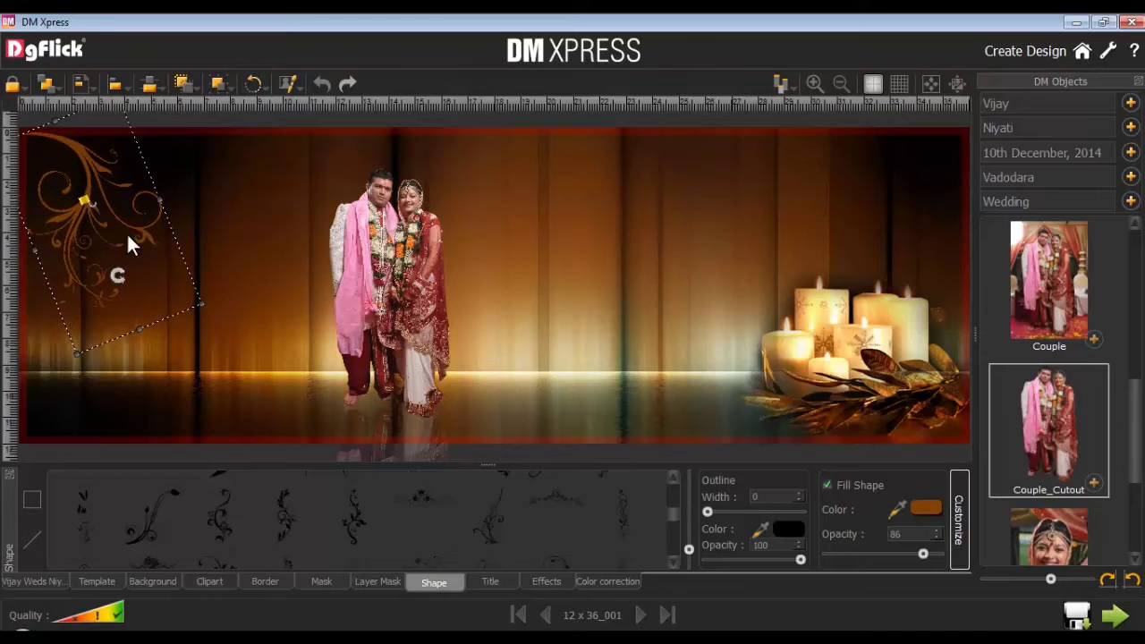
left_click(240, 258)
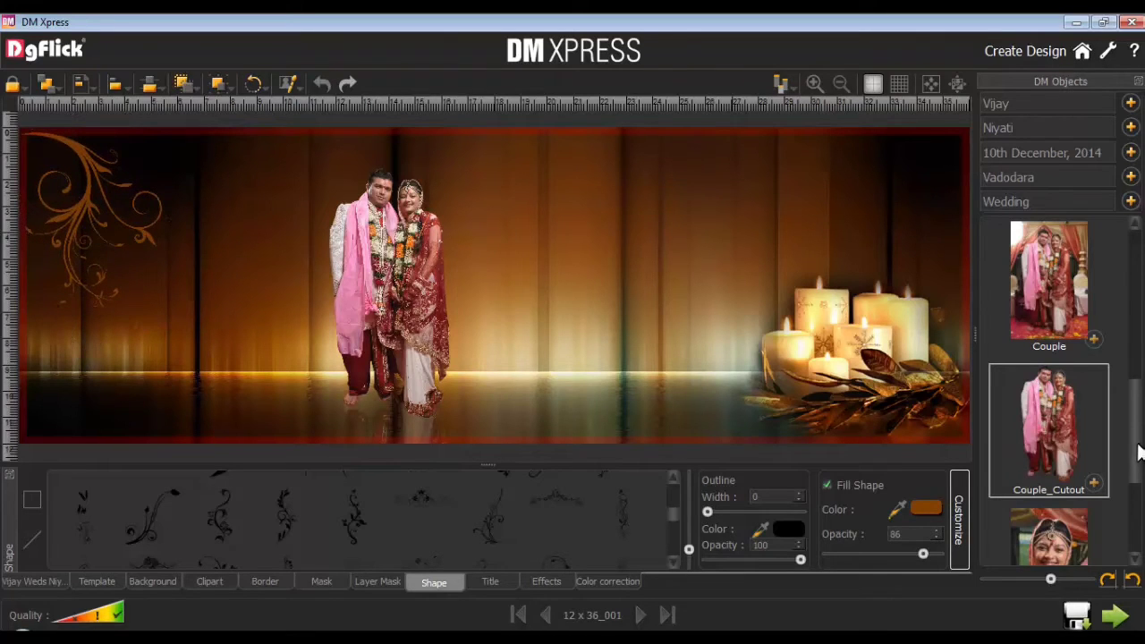
Add the Girl_Cutout photo, enlarge it, tilt it clockwise, and place it in the page's lower-left area
left_click_drag(1134, 458, 1136, 527)
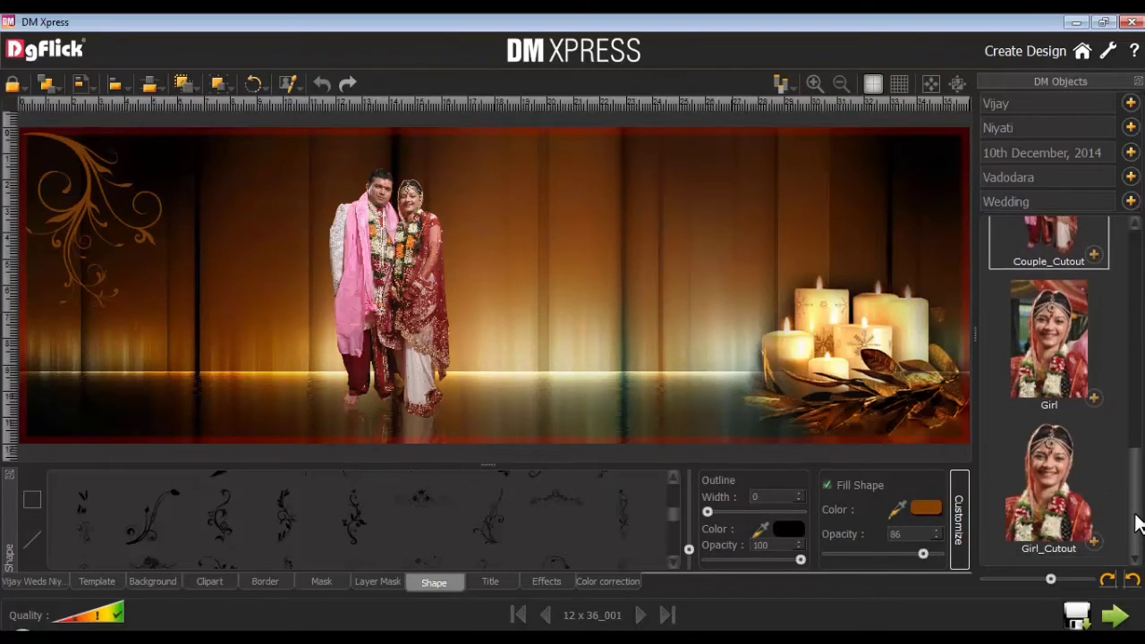
left_click(1046, 478)
double_click(1046, 477)
left_click_drag(494, 286, 117, 338)
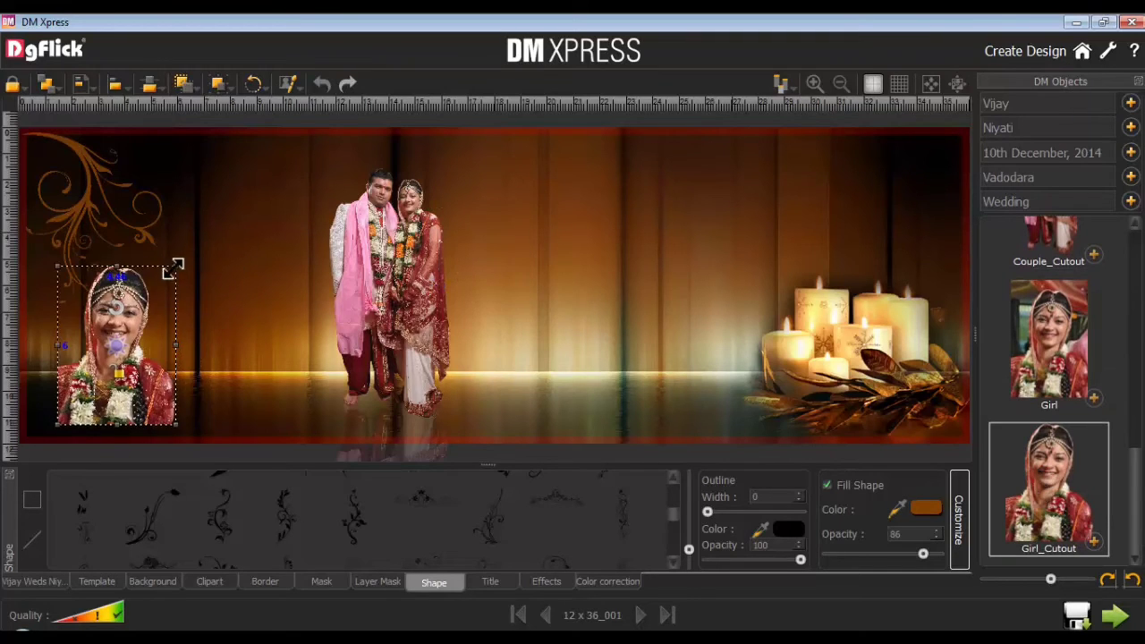
left_click_drag(179, 259, 247, 367)
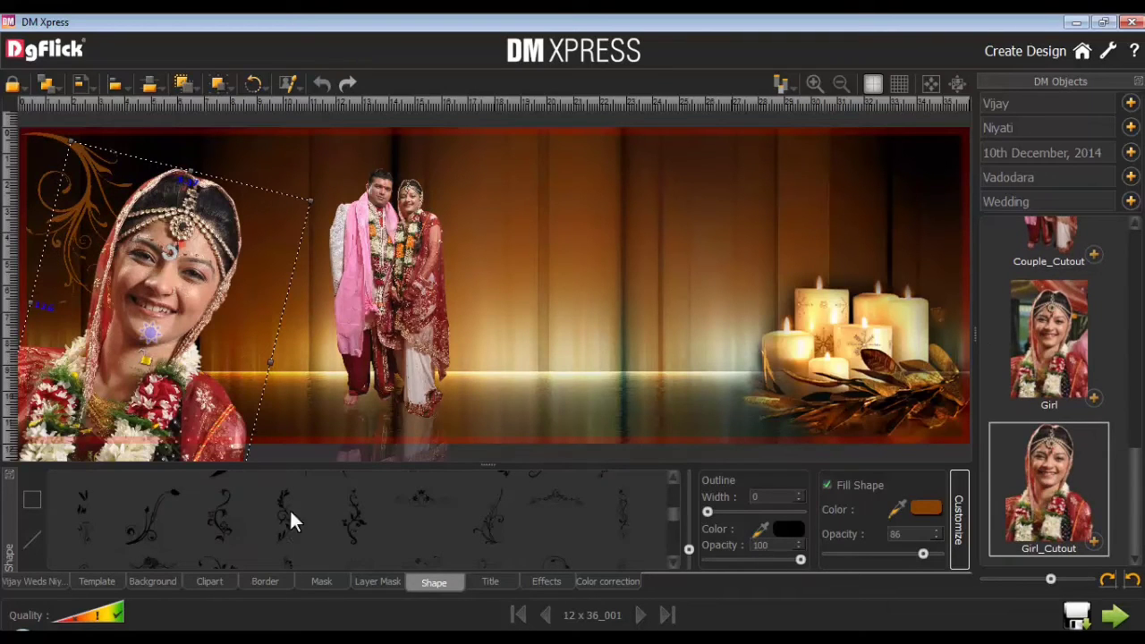
Apply a soft-edged rectangular mask to the bride's cutout so it fades at the bottom, and leave it deselected
left_click(316, 579)
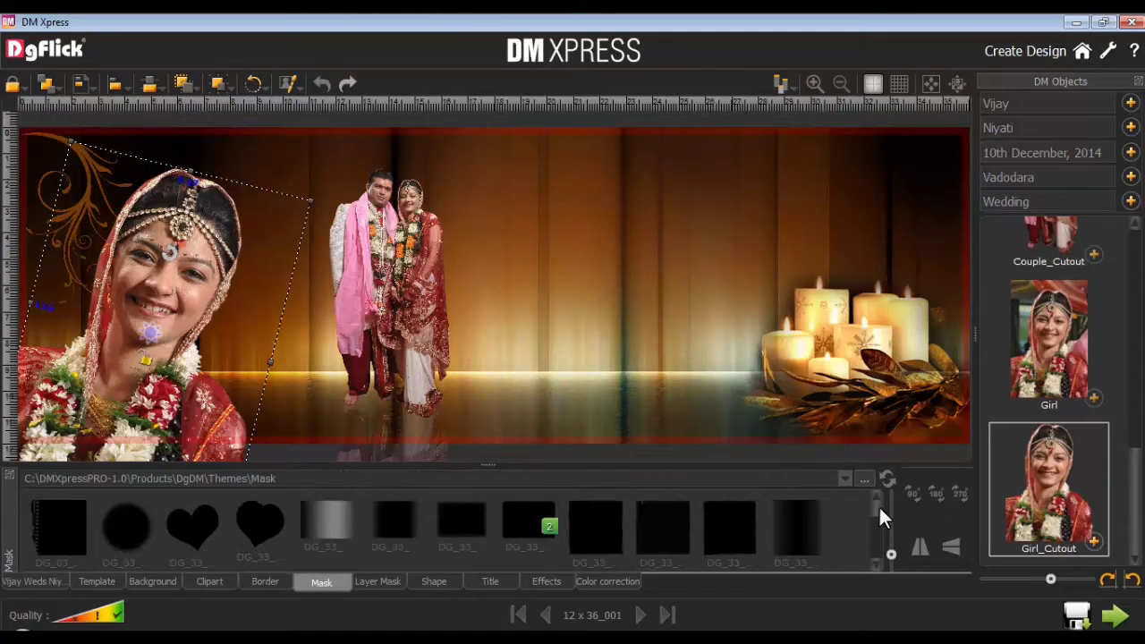
left_click_drag(878, 505, 875, 519)
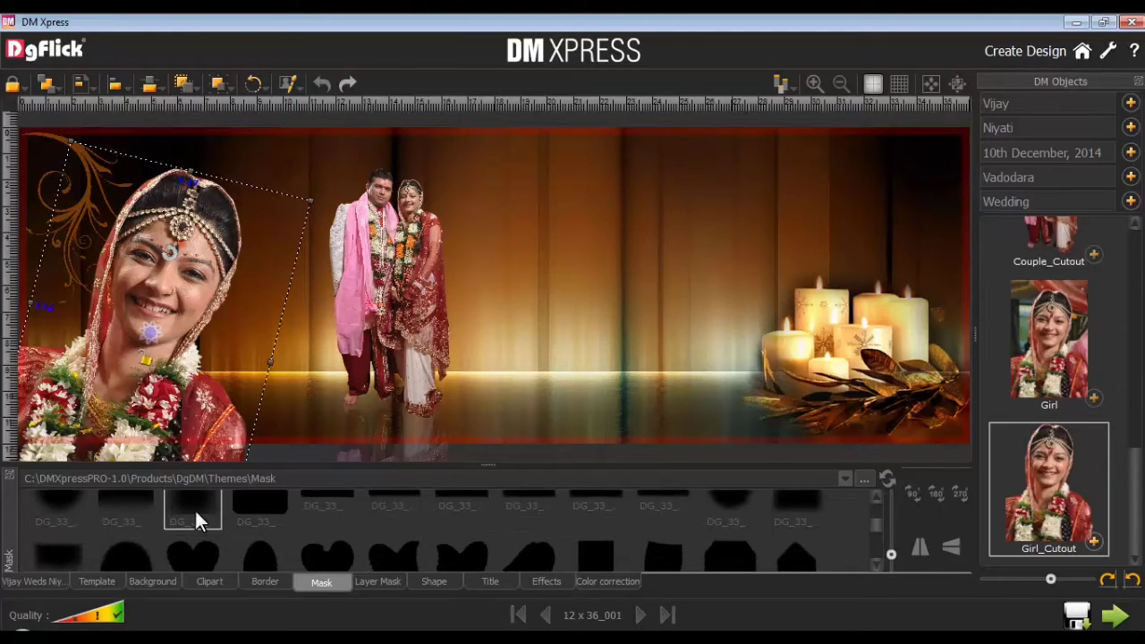
left_click_drag(183, 506, 188, 407)
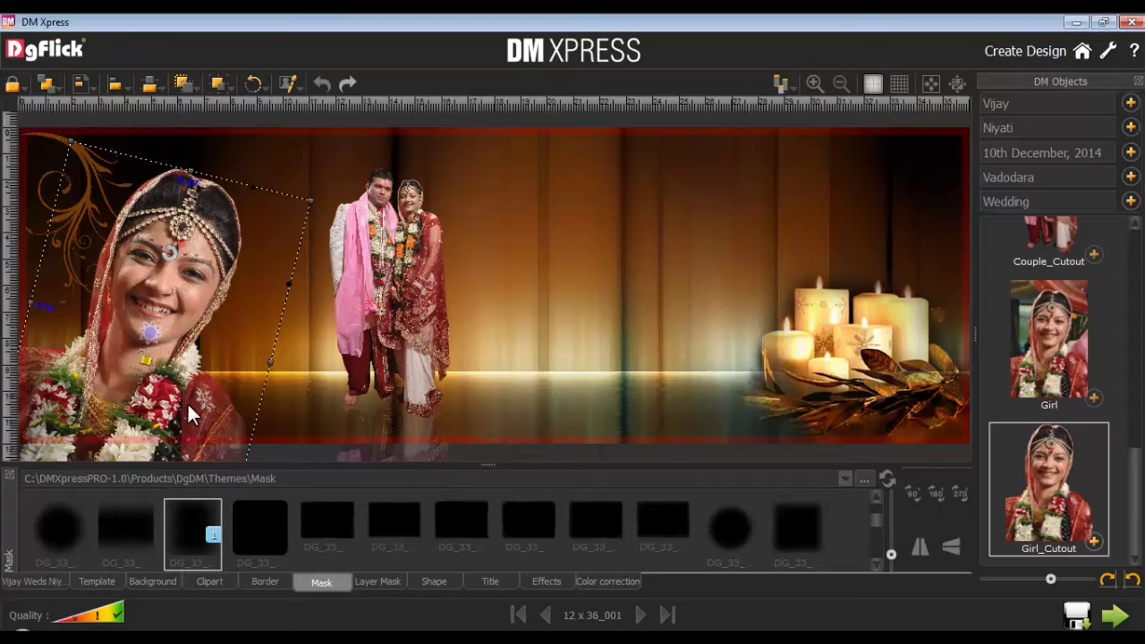
left_click(495, 284)
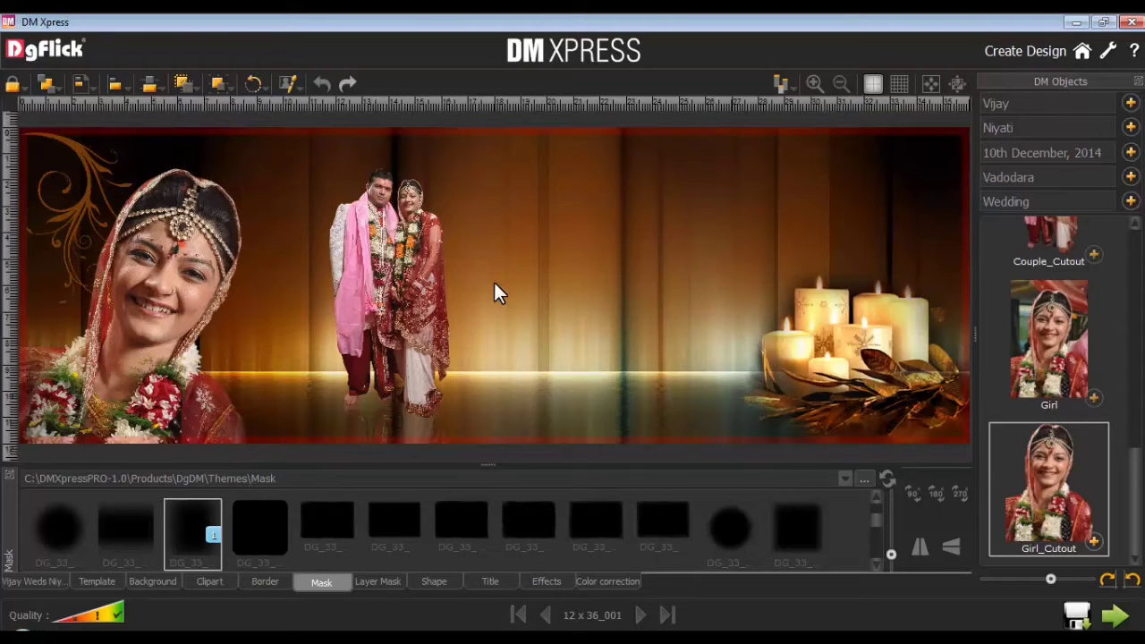
Add the Bust_Couple_Cutout photo, enlarge it beside the candles, and fade its edges with a soft rectangular mask
left_click_drag(1134, 543, 1134, 370)
left_click_drag(1073, 402, 545, 330)
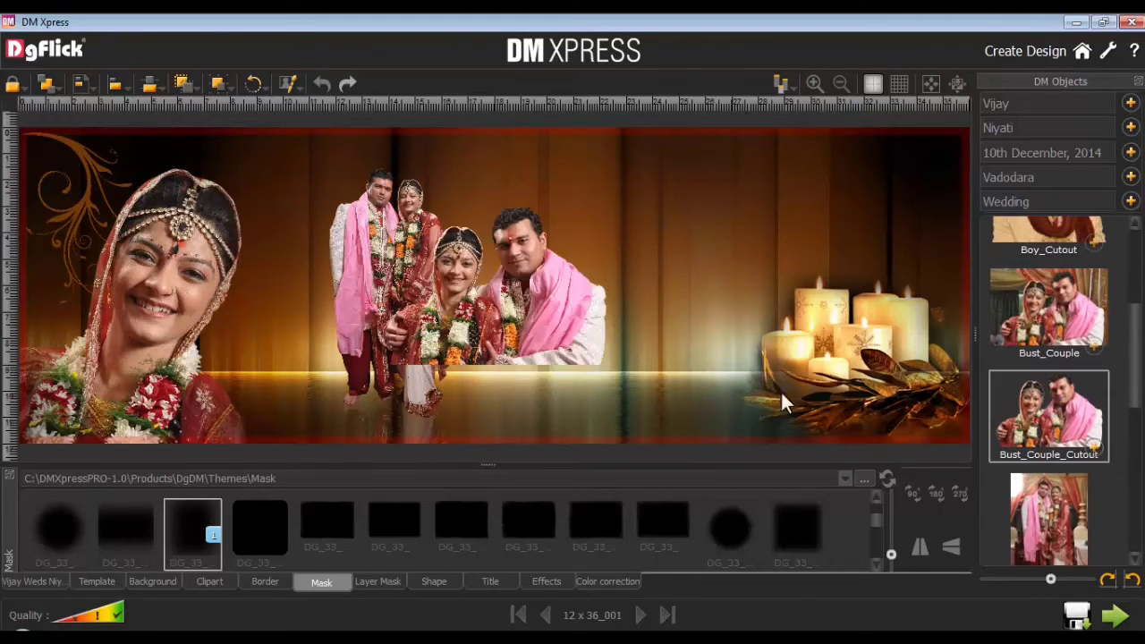
left_click(393, 517)
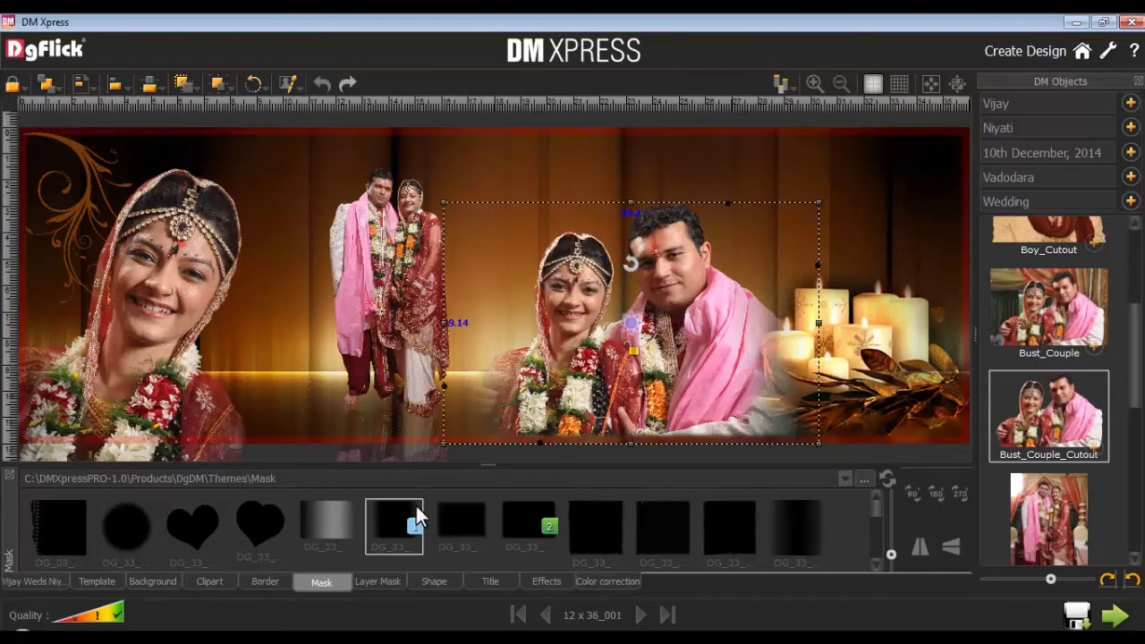
left_click(623, 205)
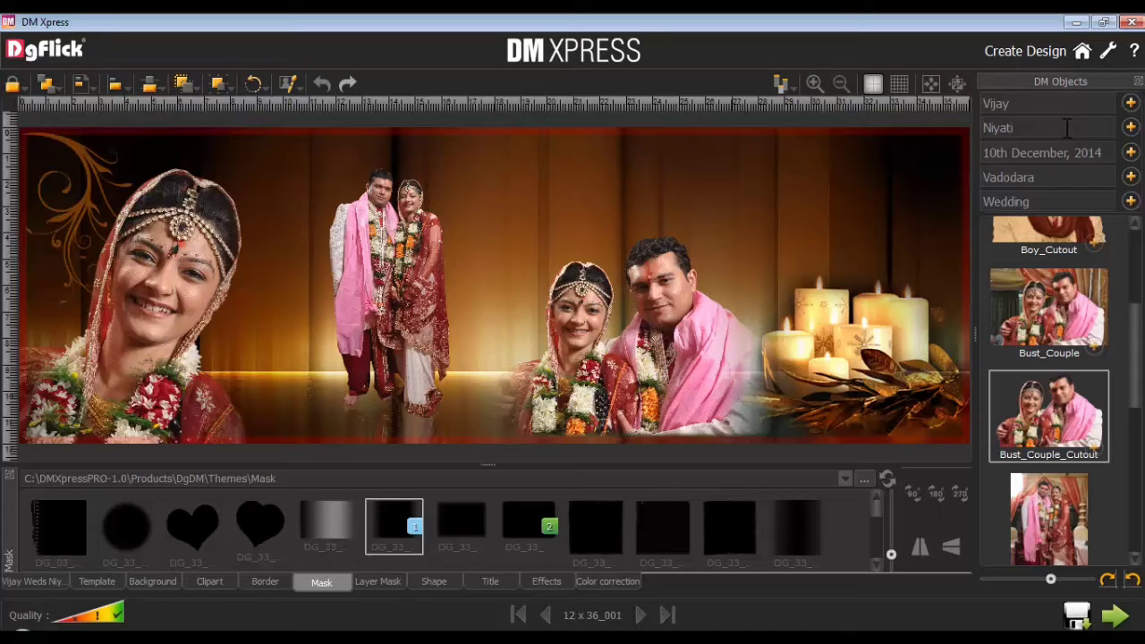
Add the bride's name as a title above the bust couple at size 120 in the bold orange title style
left_click(1131, 128)
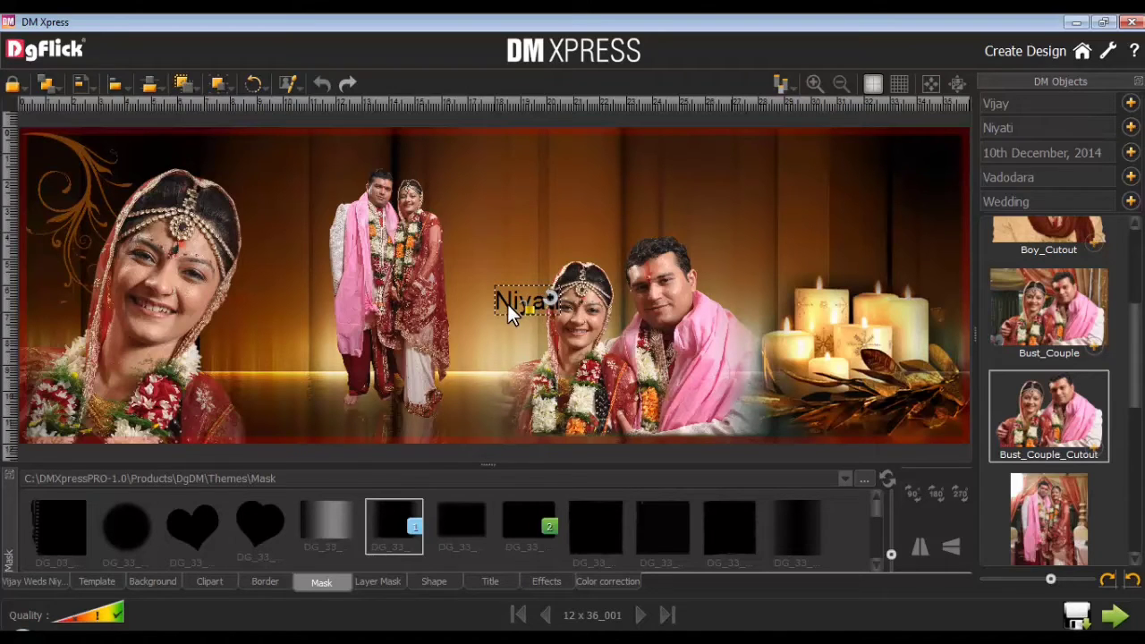
left_click_drag(510, 313, 644, 179)
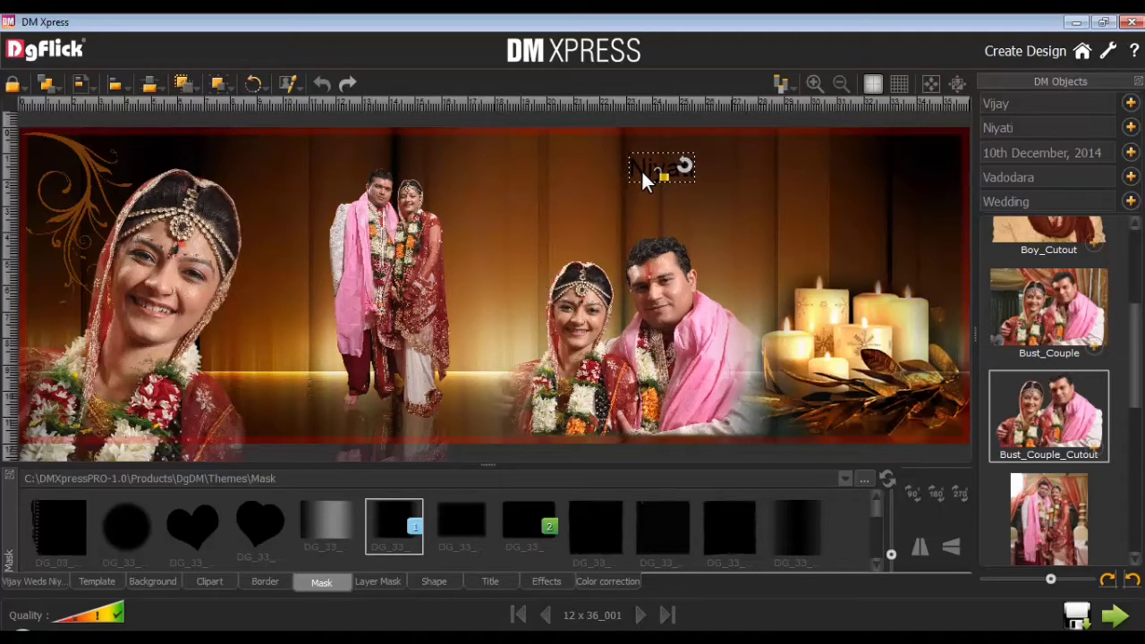
left_click(490, 582)
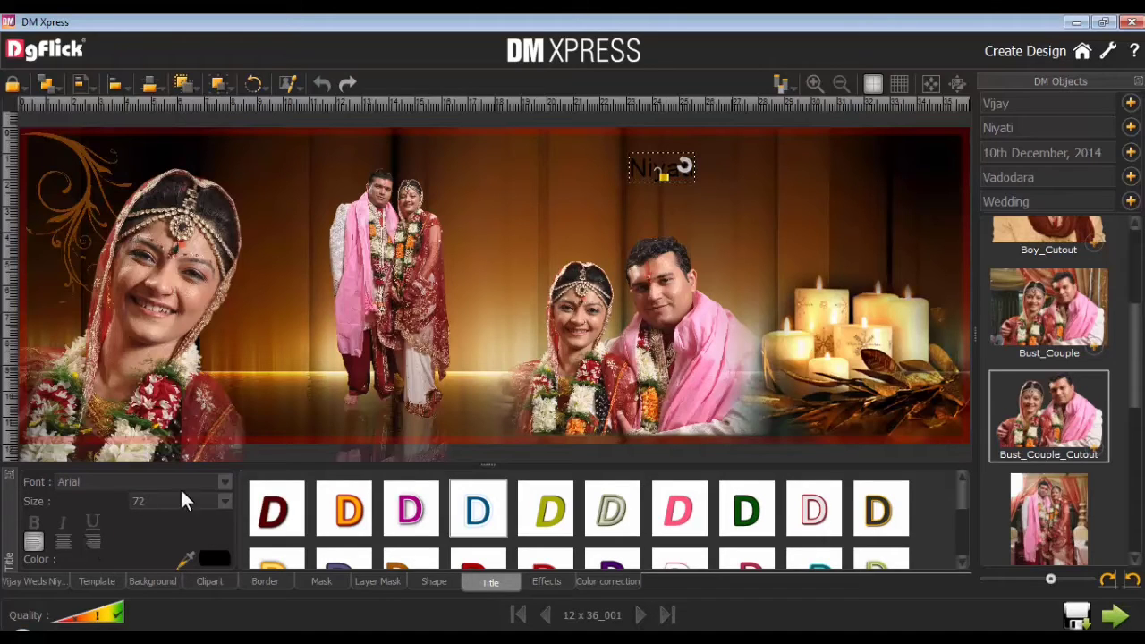
double_click(136, 502)
type("120")
key("Return")
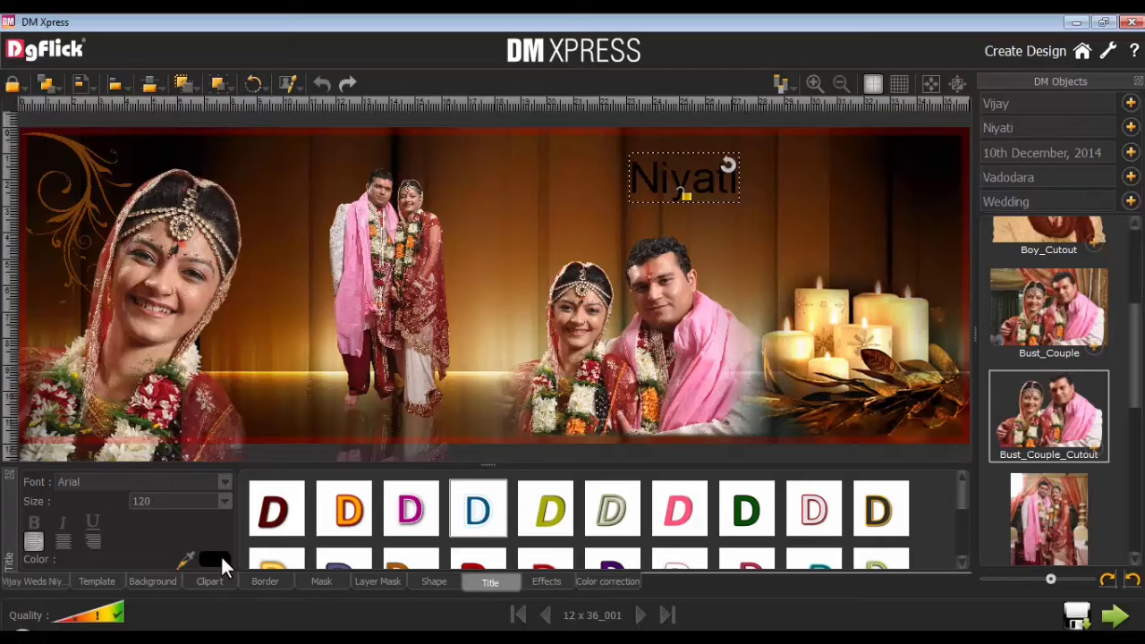
left_click(352, 509)
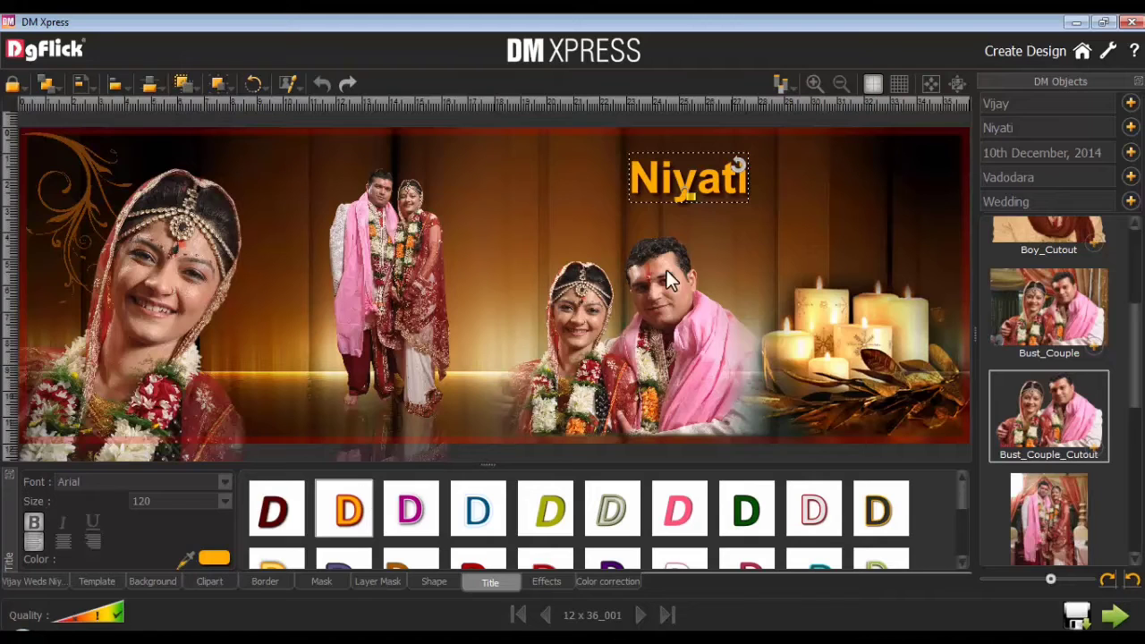
left_click_drag(714, 179, 696, 176)
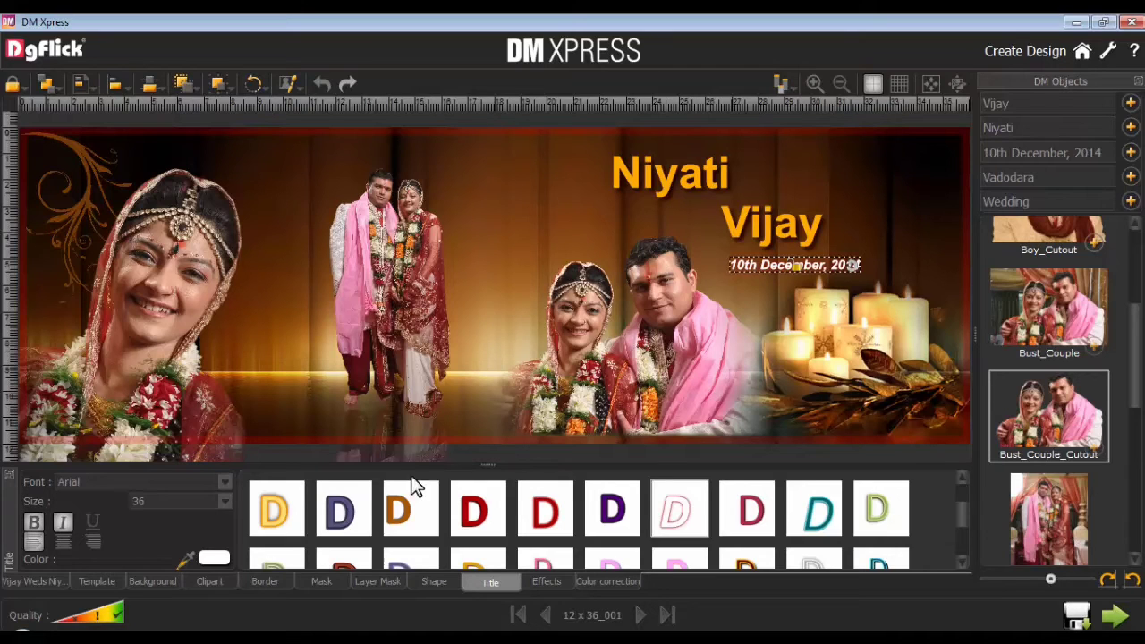
Create an "&" title at size 120 and place it to the right of the bride's name
left_click(549, 201)
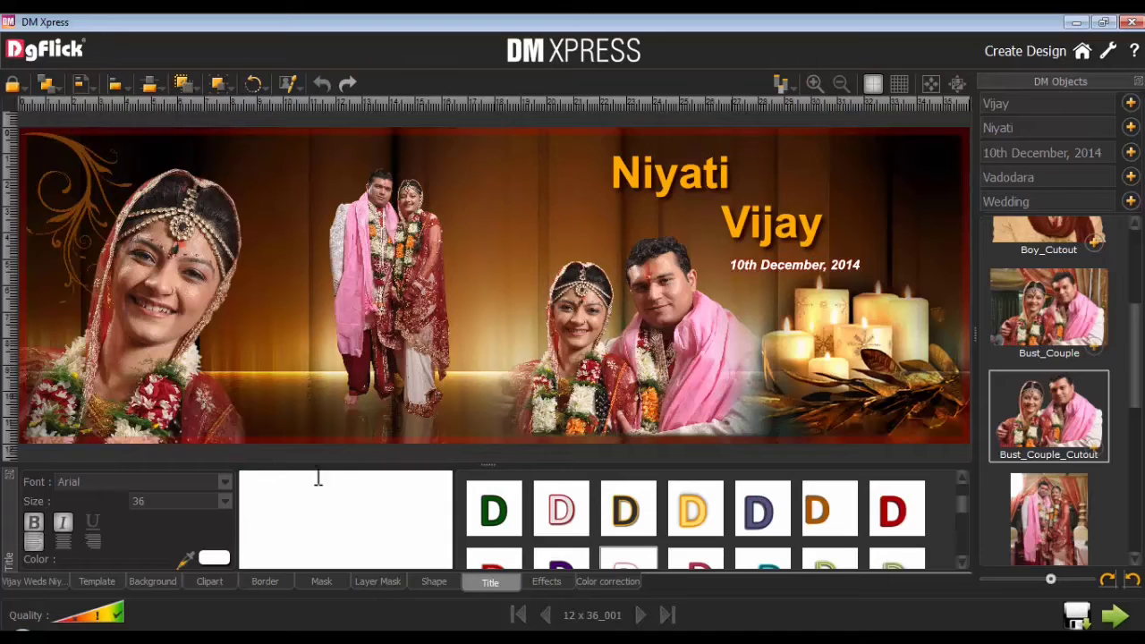
left_click(294, 503)
type("&")
left_click_drag(162, 504, 134, 502)
type("120")
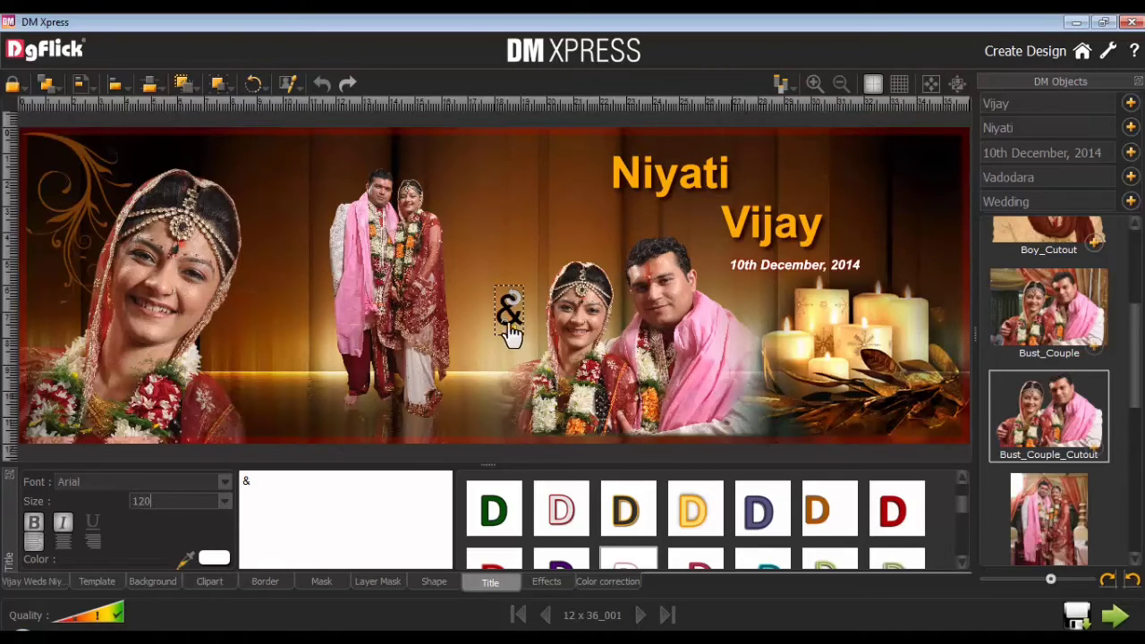
left_click_drag(508, 328, 834, 190)
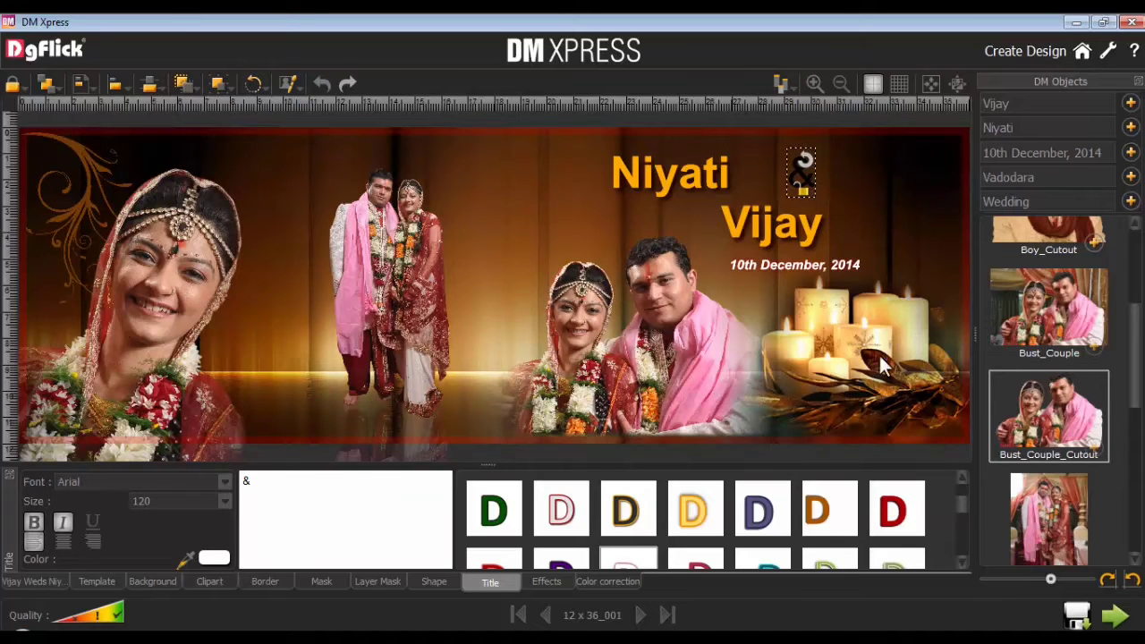
Apply the white italic title style to the "&", set its size to 150, and adjust its position above the groom's name
scroll(956, 500, "down", 1)
left_click(626, 537)
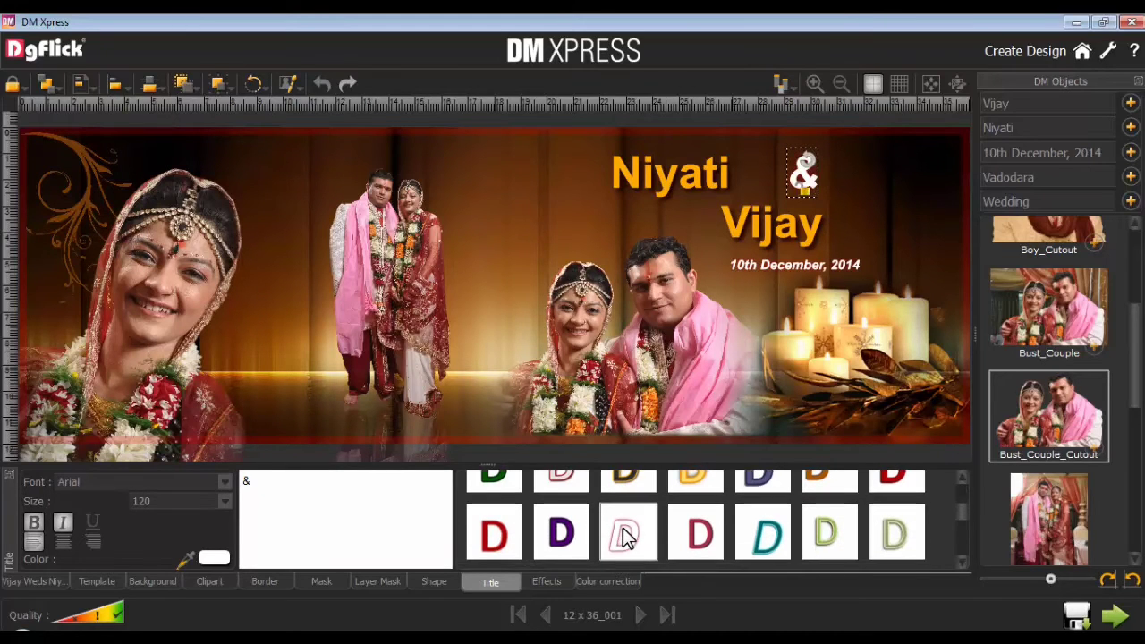
scroll(127, 495, "down", 3)
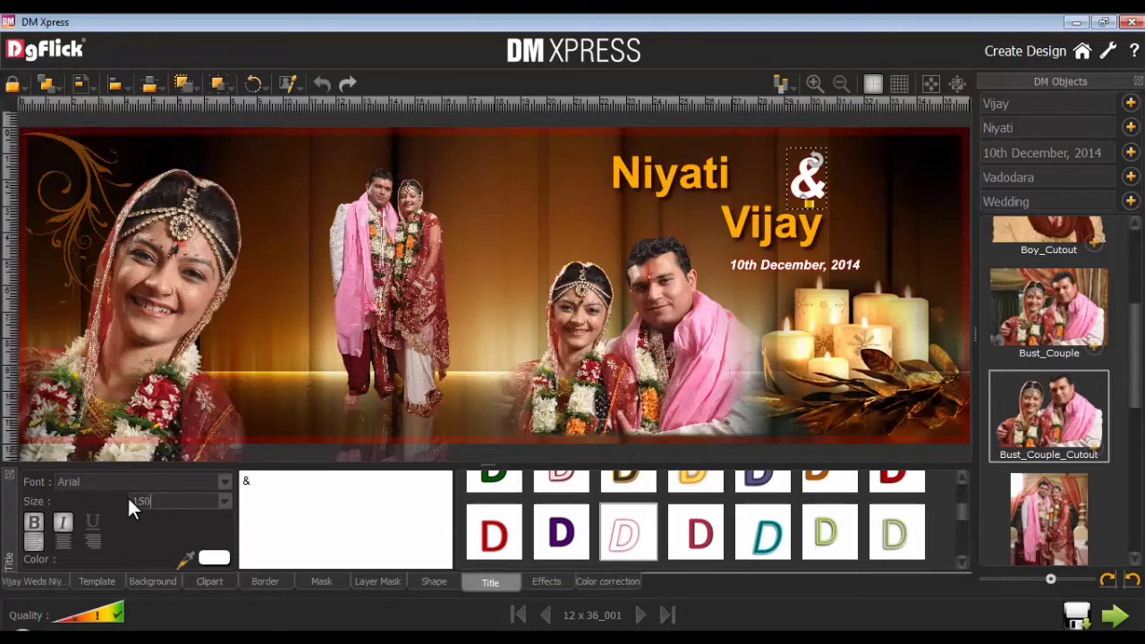
left_click_drag(805, 206, 815, 183)
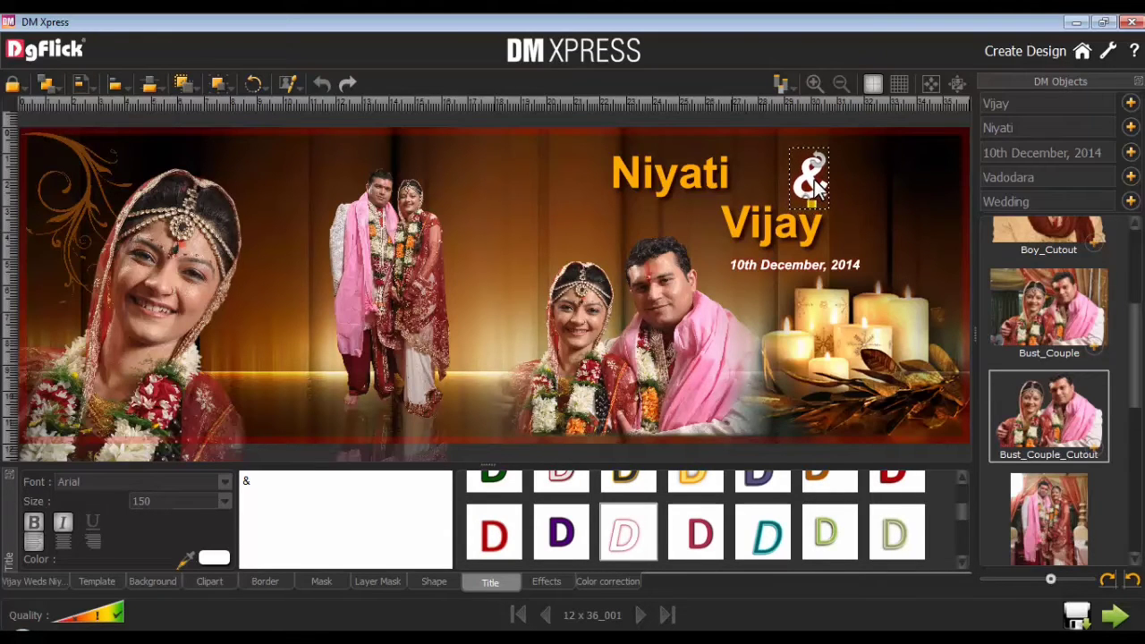
left_click(870, 169)
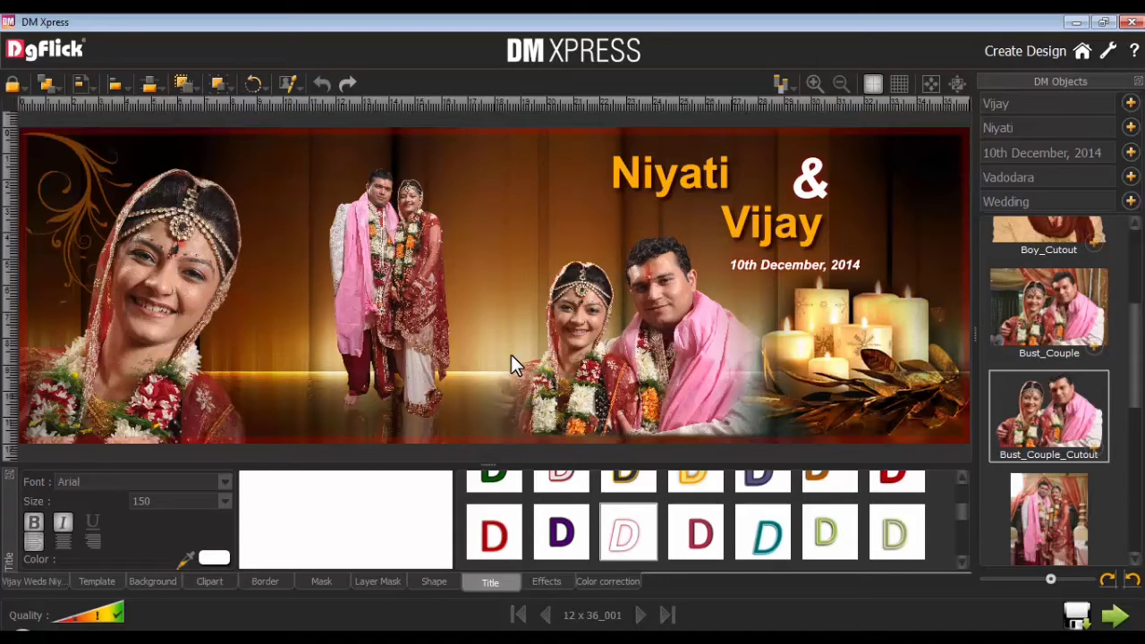
Add a CD-Top_4.7 x 4.7 page to the album and open it for editing
left_click(27, 581)
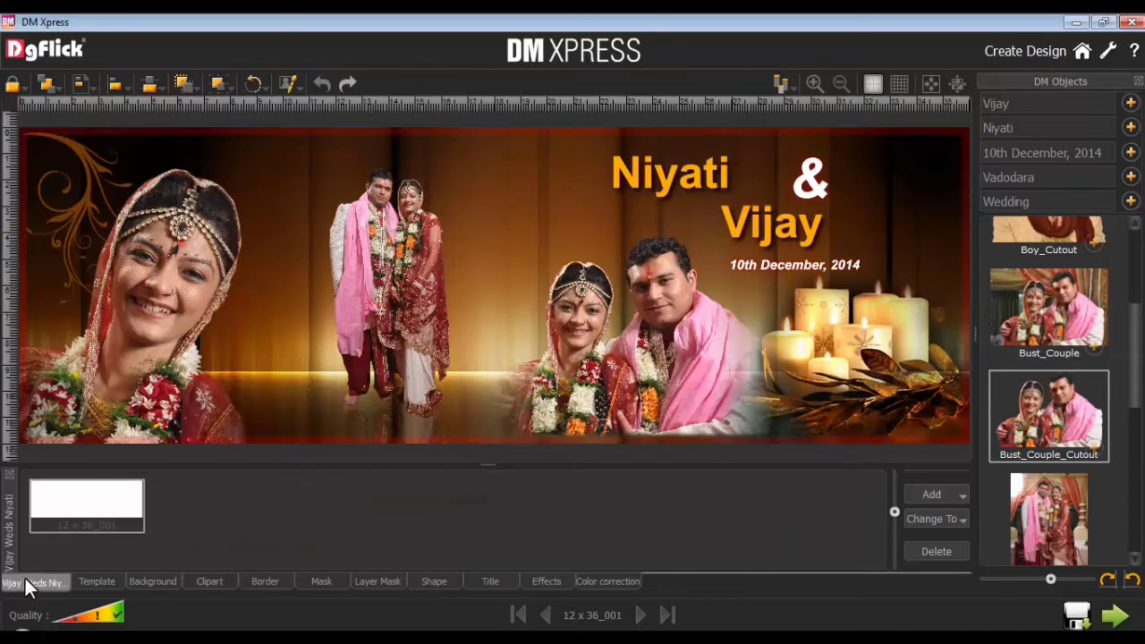
left_click(953, 491)
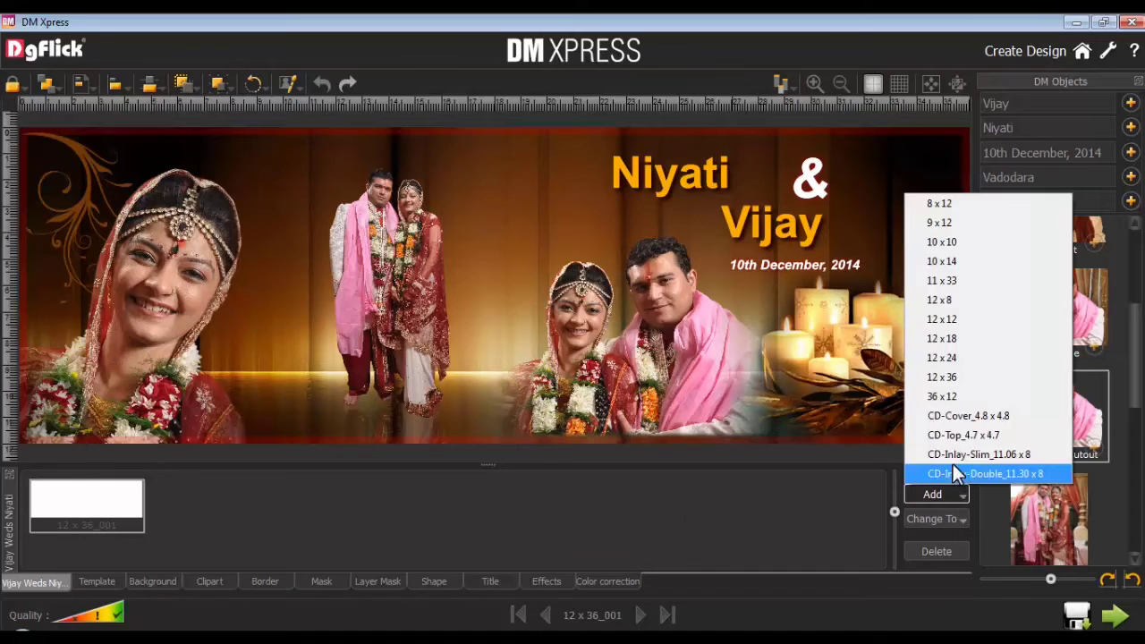
left_click(946, 437)
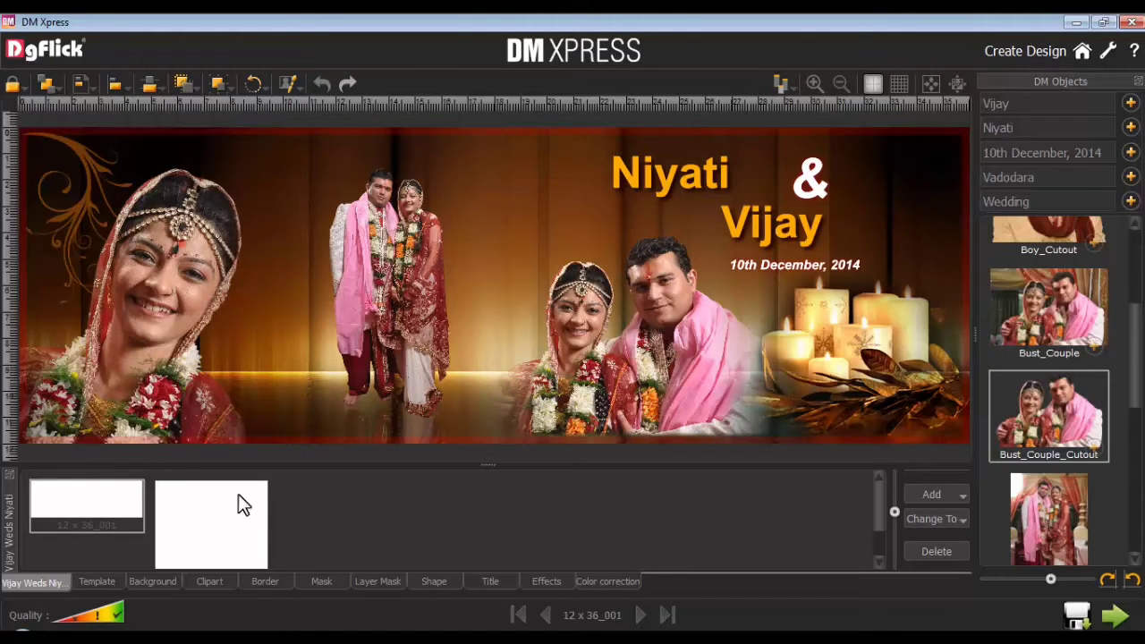
left_click(218, 521)
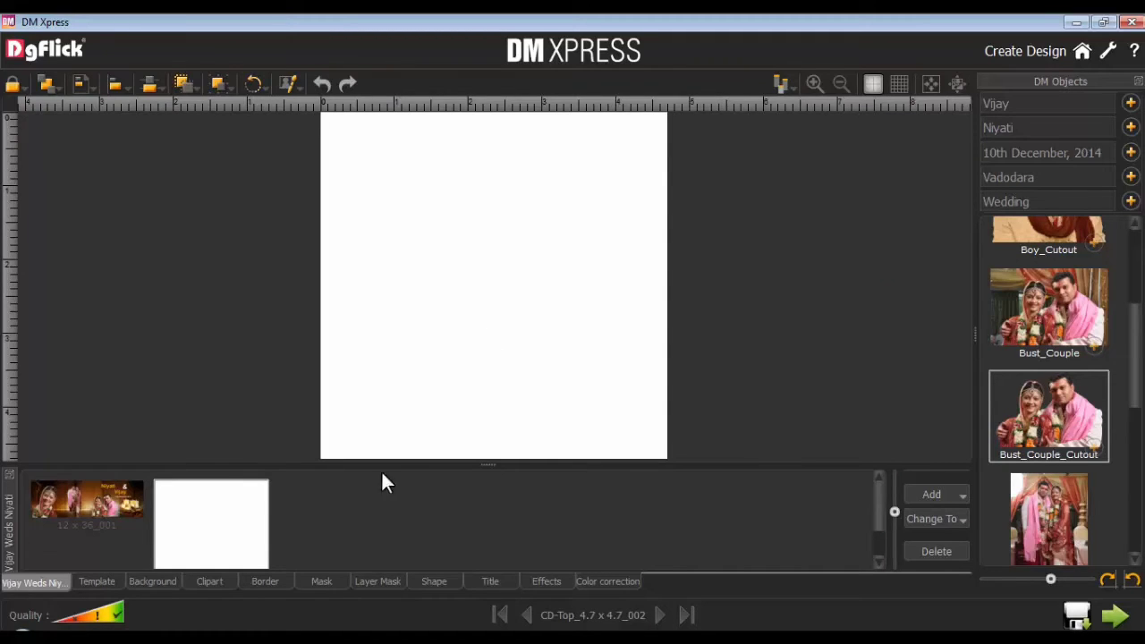
Apply the round disc mask with a center hole to the blank CD-Top page
left_click(321, 582)
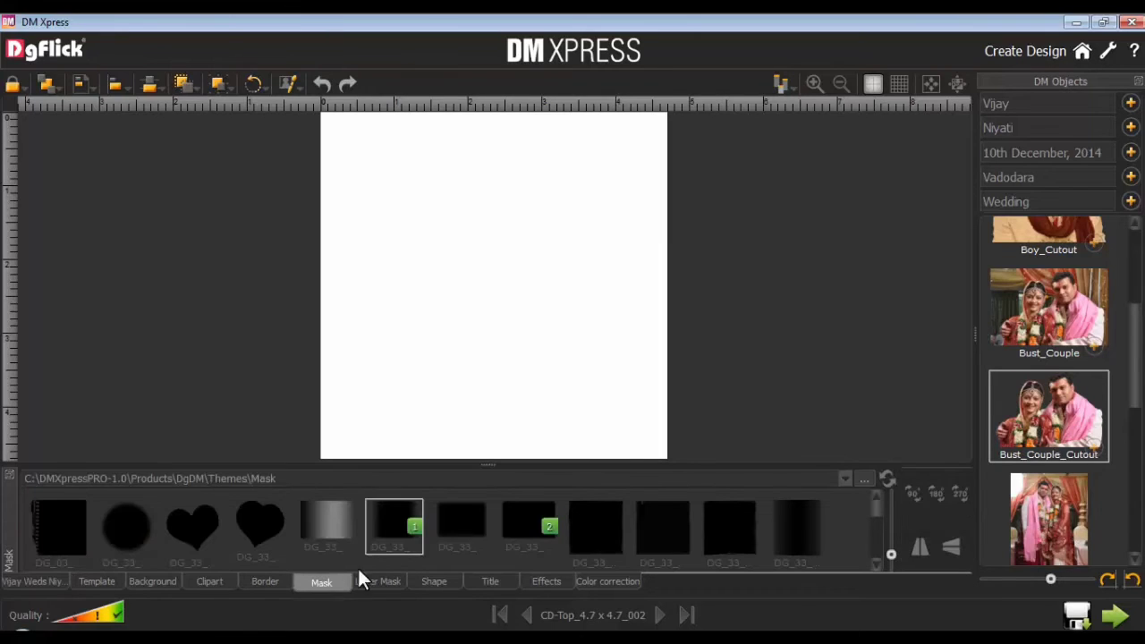
scroll(864, 514, "down", 5)
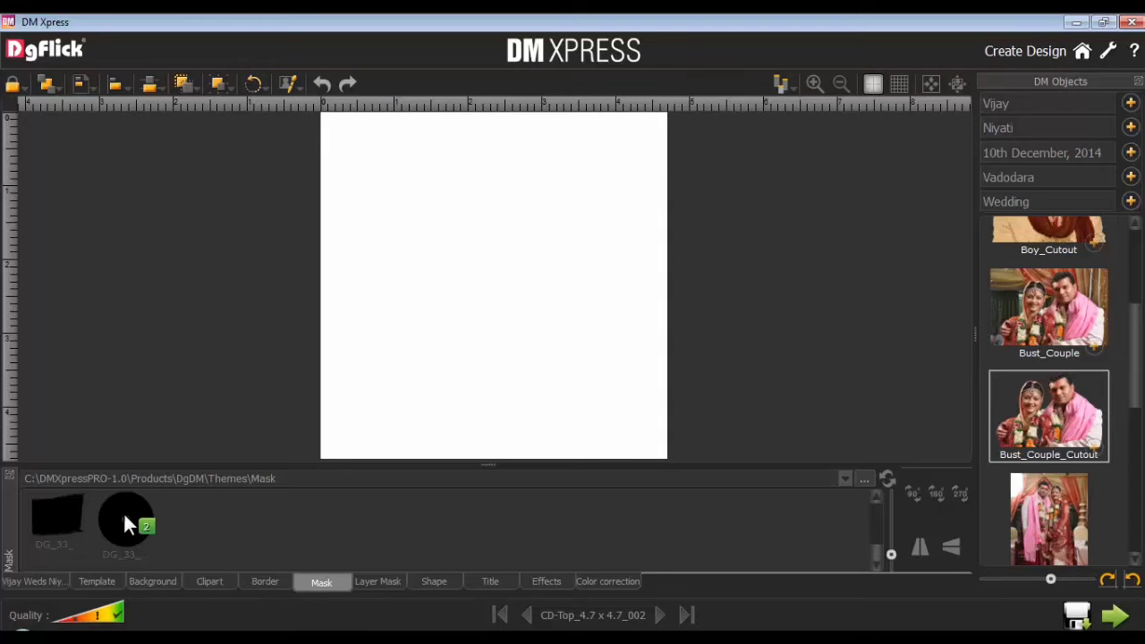
double_click(124, 512)
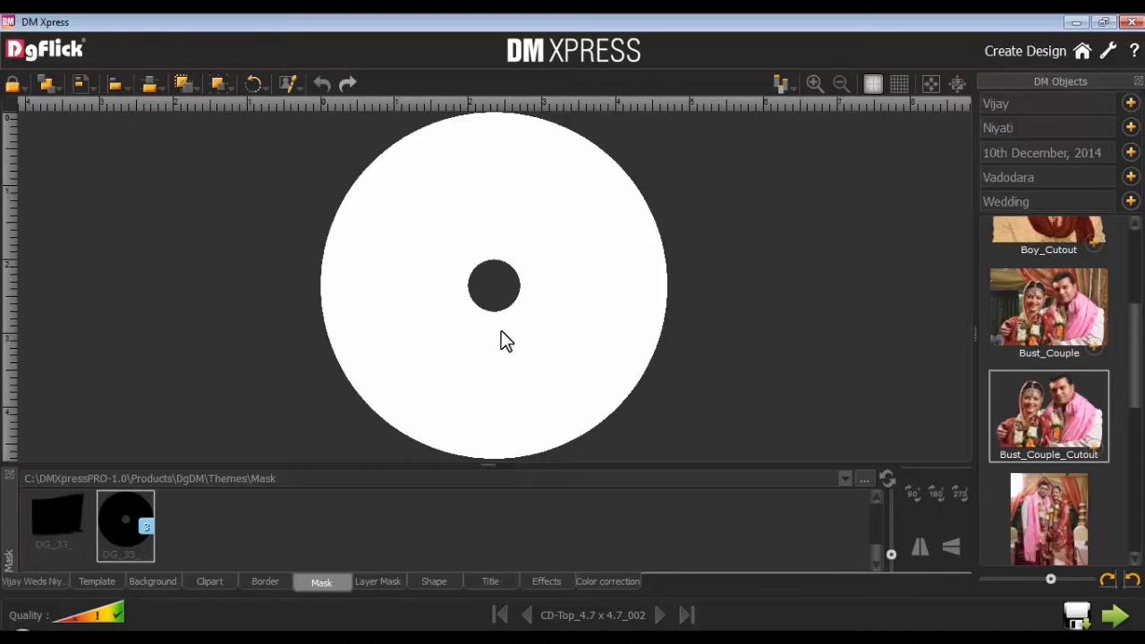
Set the teal temple background on the disc, turn off Fit to size, and reposition it so the pillars fill the right half
left_click(152, 581)
left_click_drag(820, 526, 821, 499)
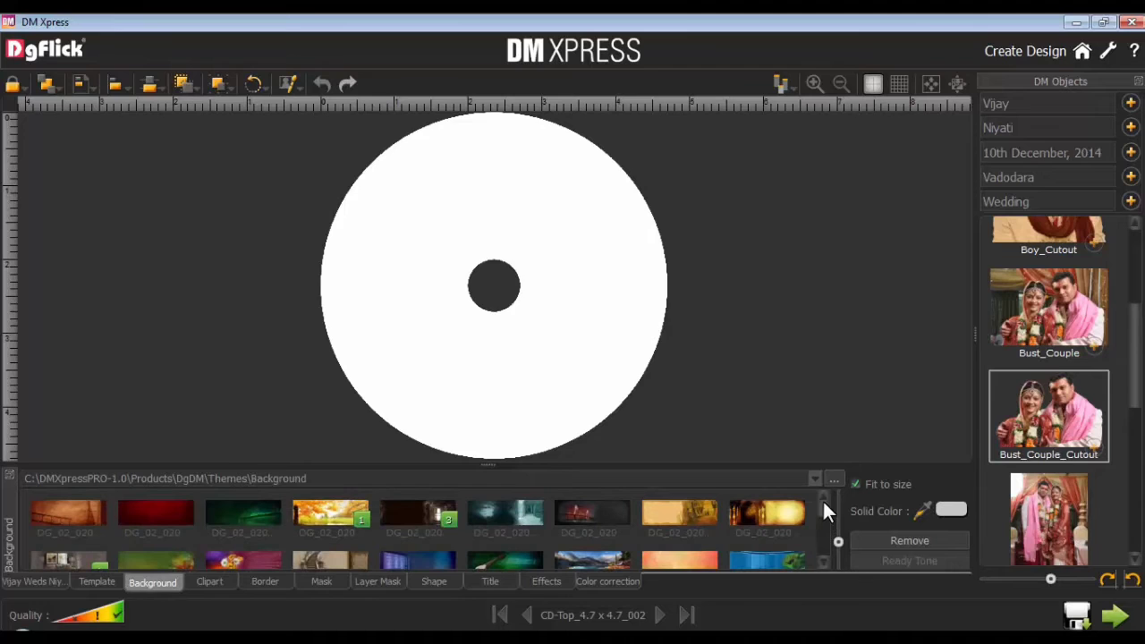
left_click(504, 521)
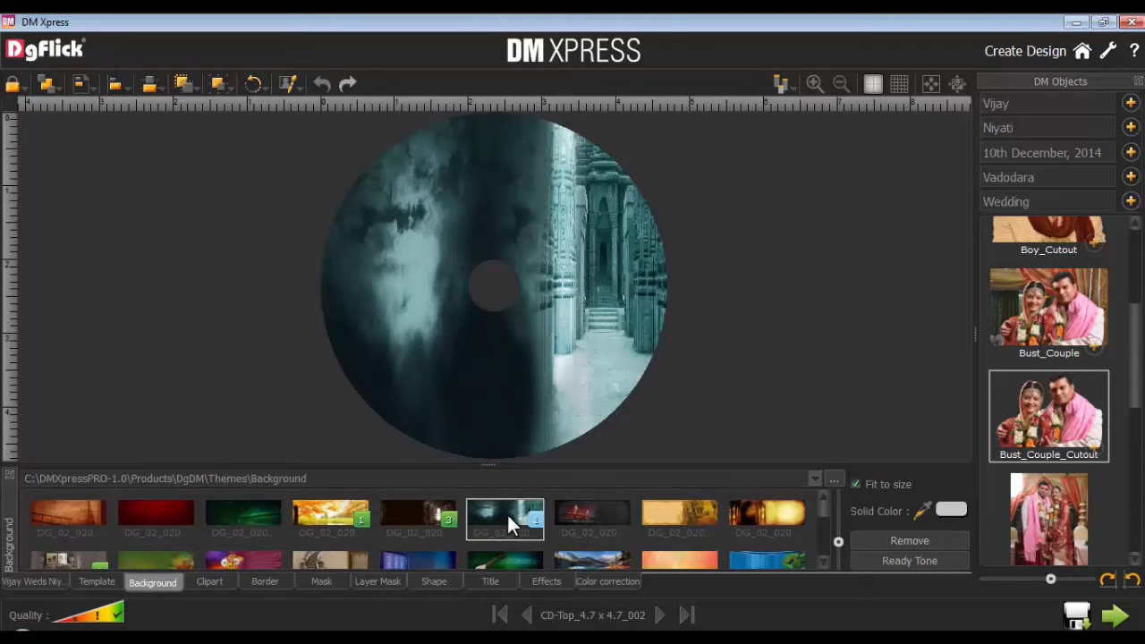
left_click(856, 483)
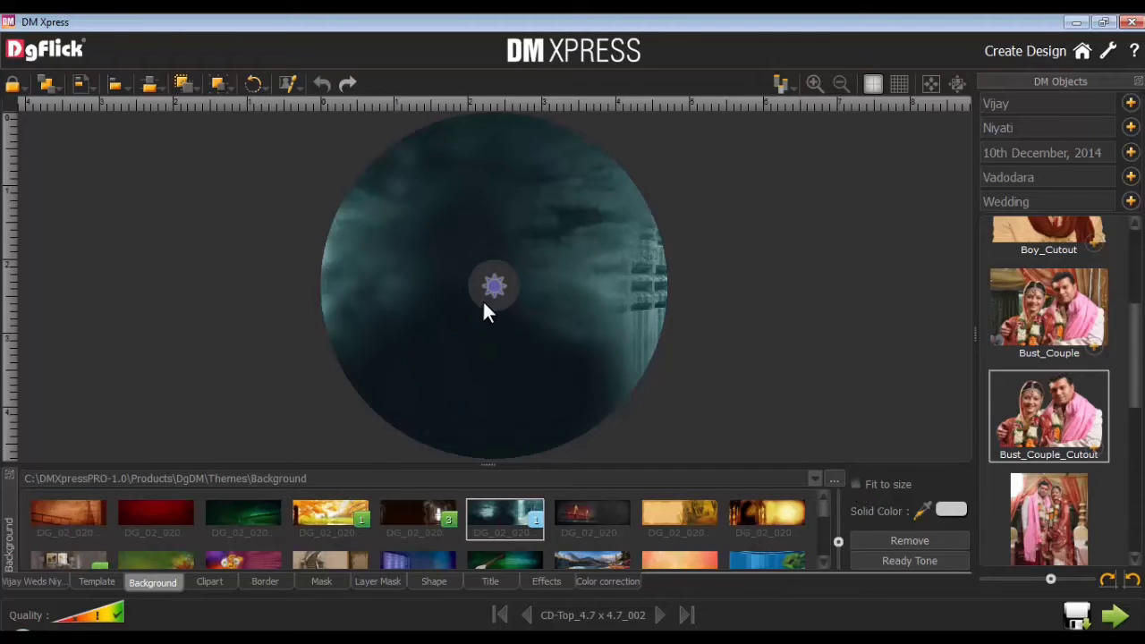
left_click_drag(494, 287, 235, 292)
left_click_drag(494, 286, 493, 327)
Add a large white floral swirl shape at 100 opacity along the disc's left side
left_click(437, 577)
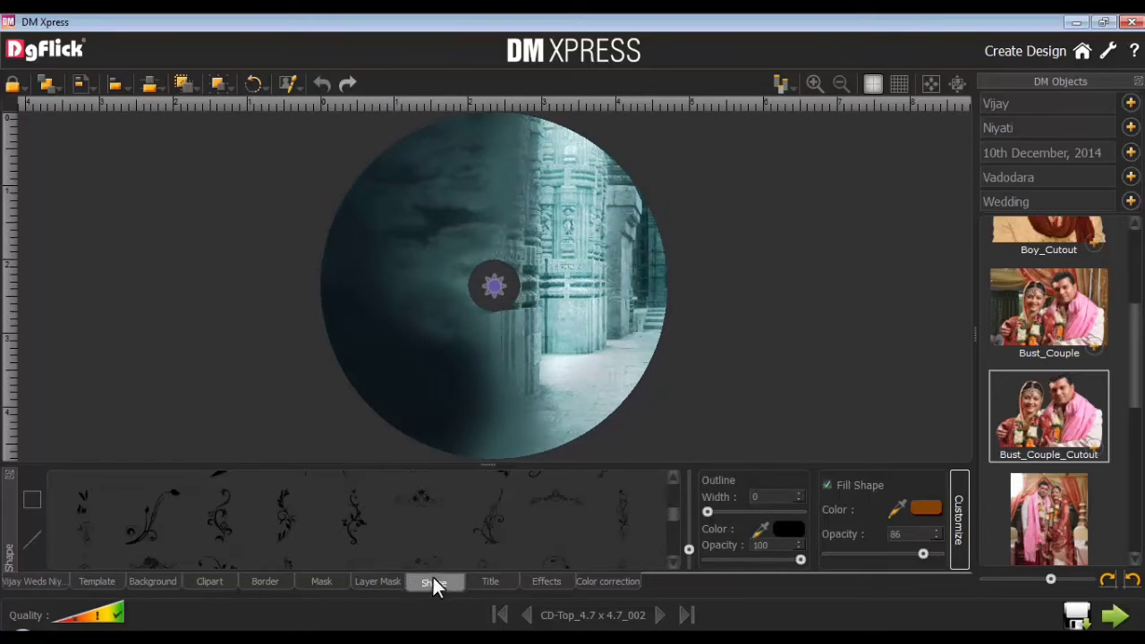
left_click_drag(354, 547, 371, 260)
Add the Boy photo to the disc, shrink it, and place it over the swirls on the lower left
scroll(1046, 313, "up", 3)
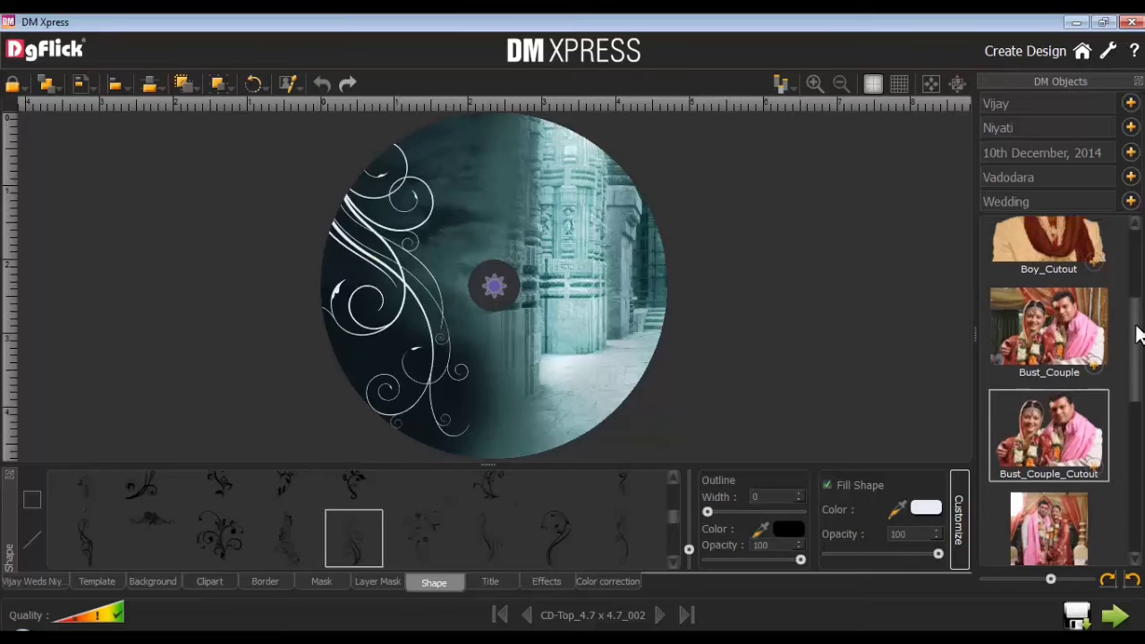
left_click(1042, 268)
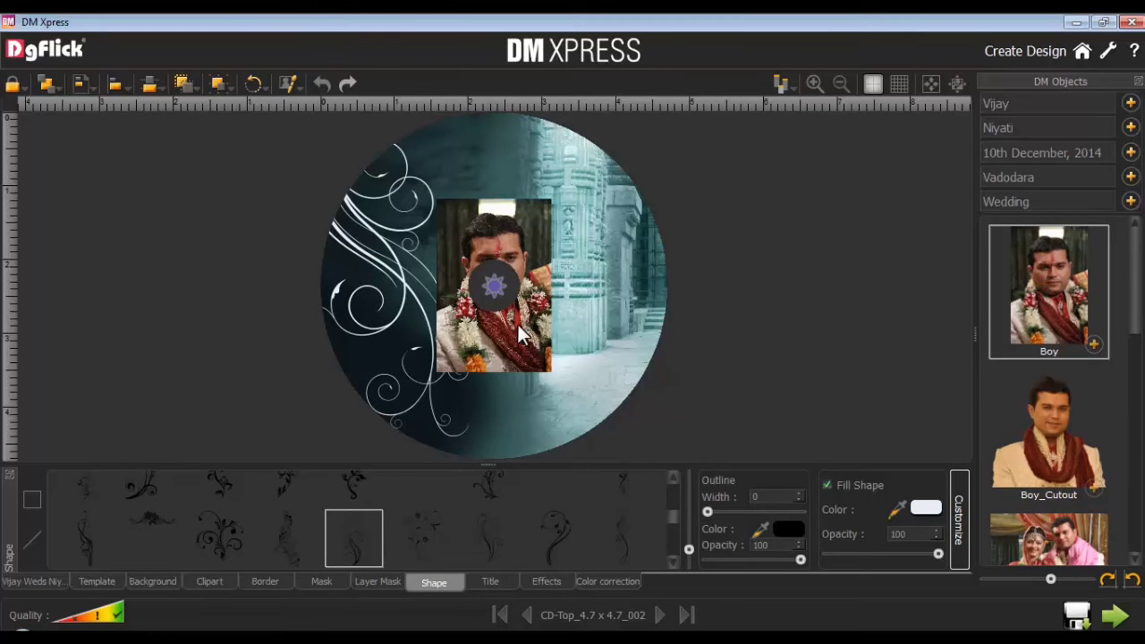
left_click_drag(511, 320, 423, 334)
left_click_drag(465, 218, 439, 277)
left_click(476, 365)
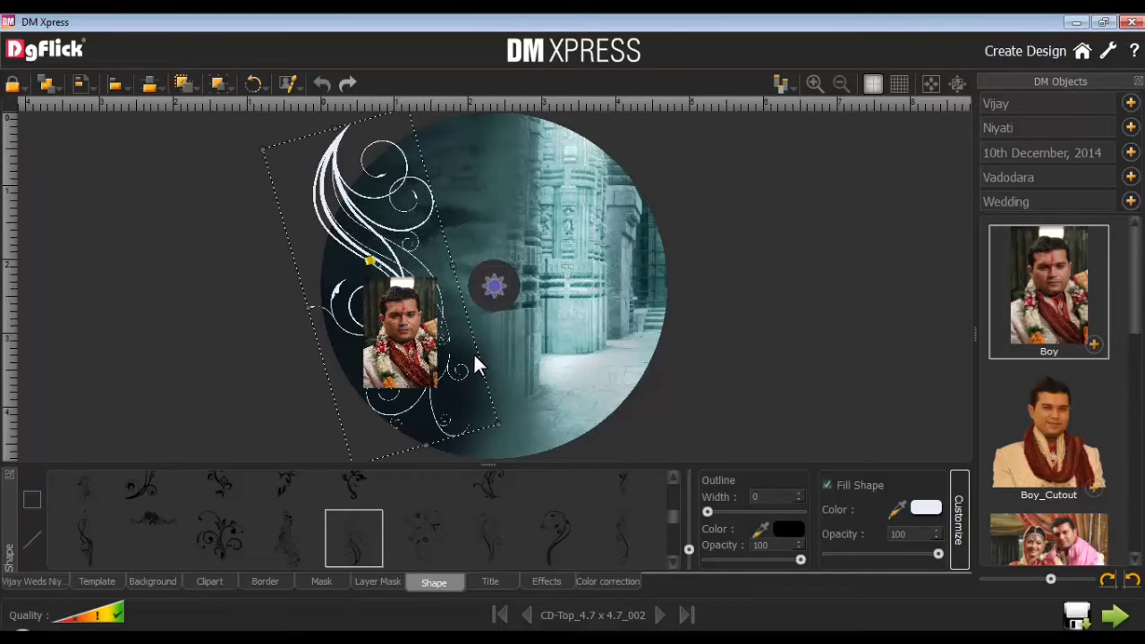
left_click(499, 347)
Add the Girl photo to the disc and make it equal in size to the Boy photo
left_click_drag(1133, 341, 1118, 536)
double_click(1058, 363)
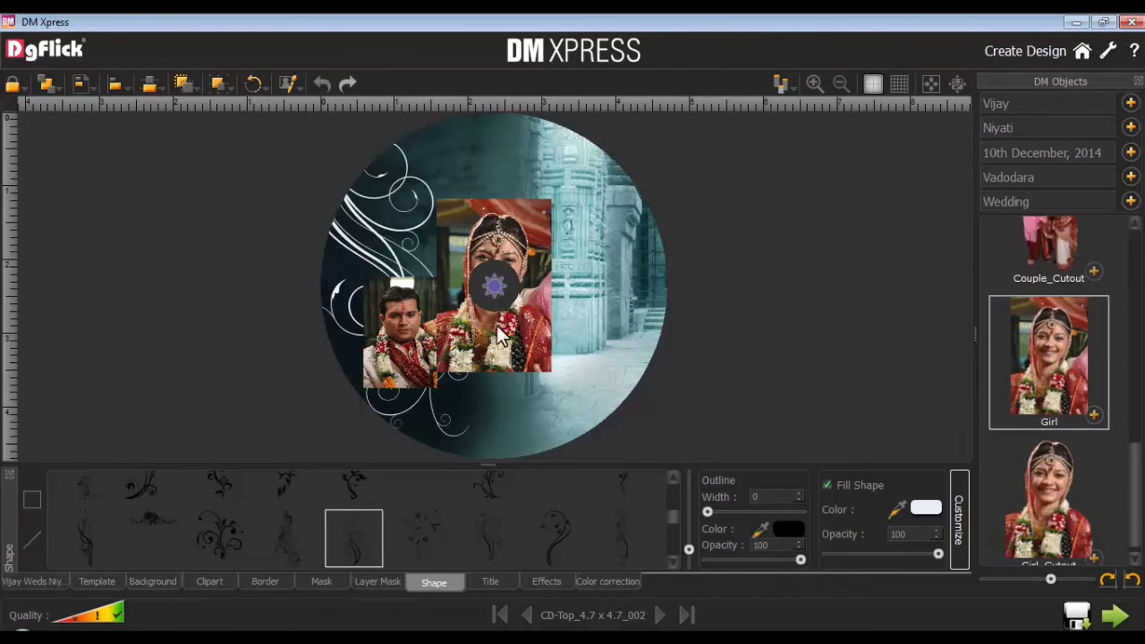
left_click(422, 344)
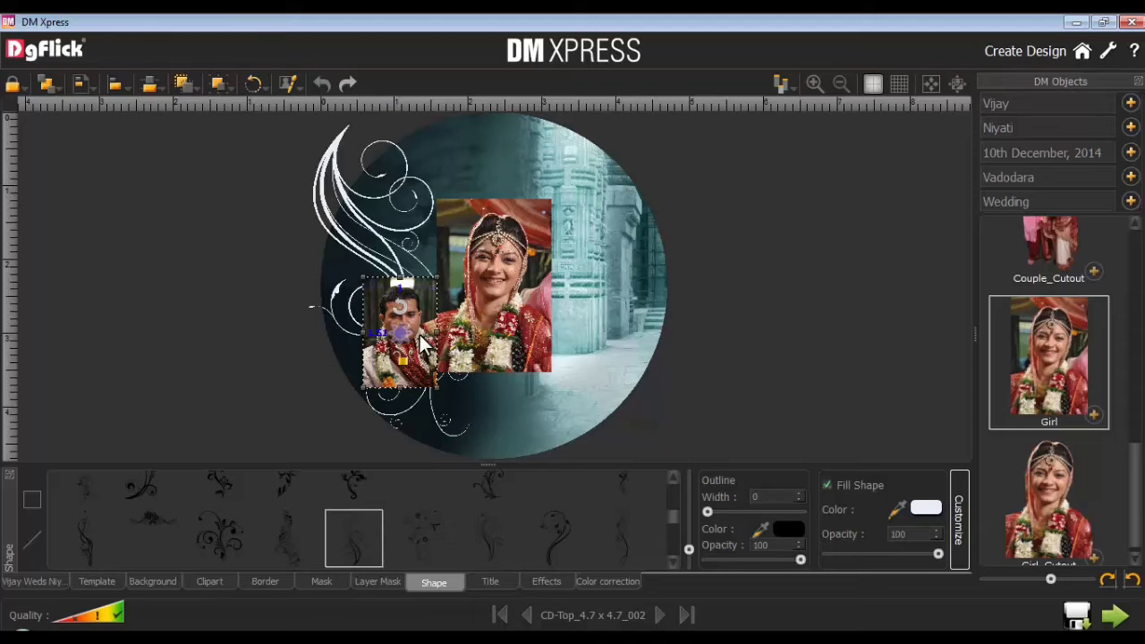
left_click(459, 329, "ctrl")
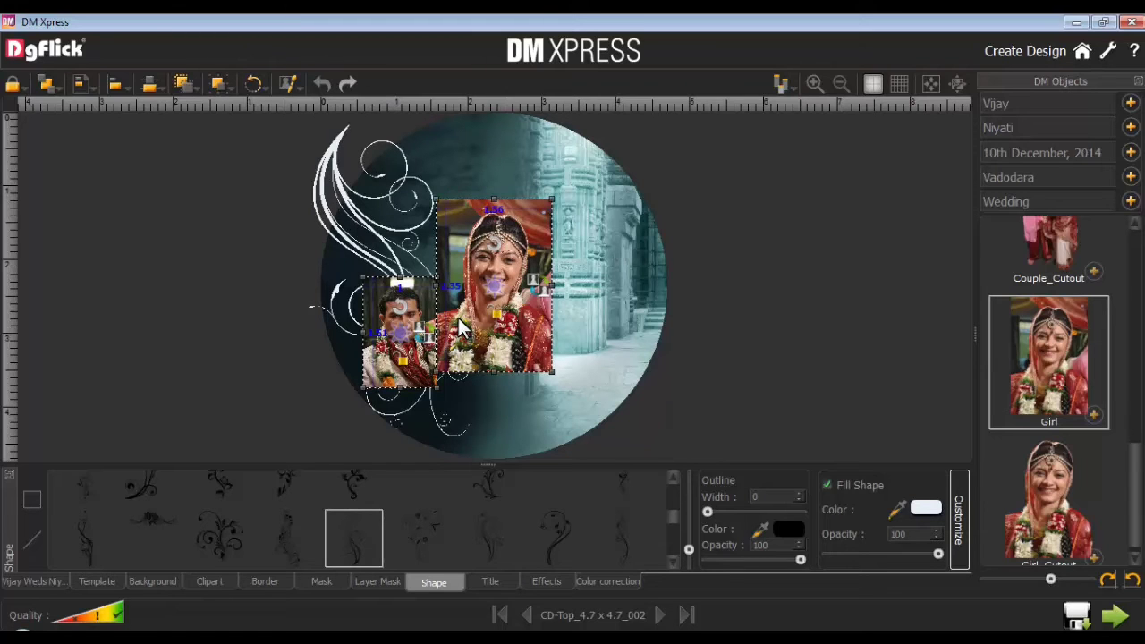
left_click(186, 84)
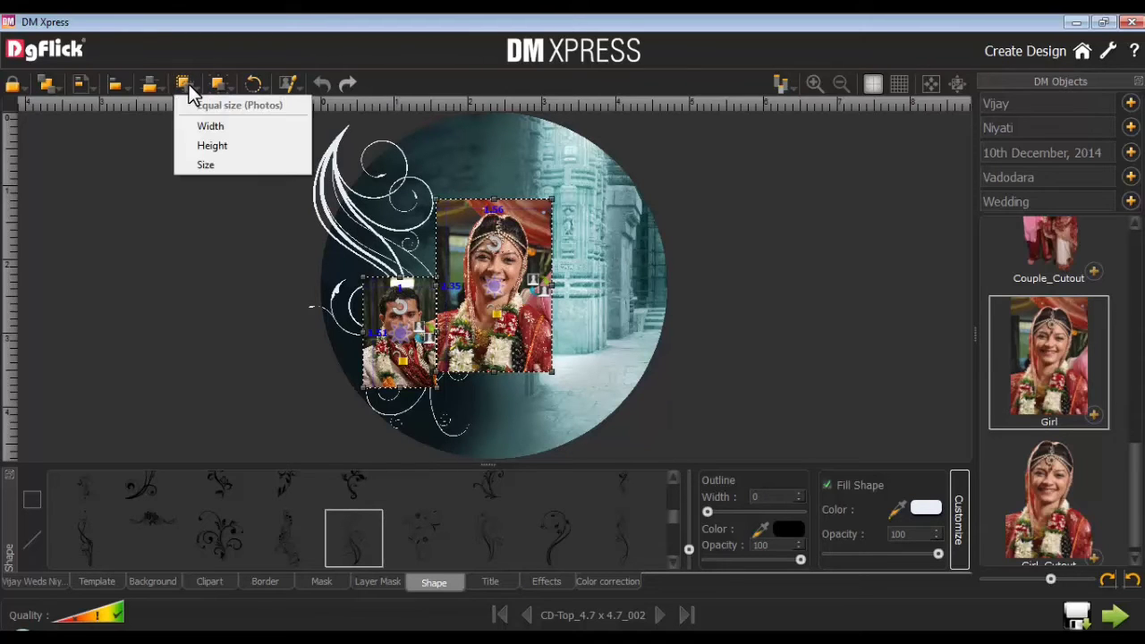
left_click(211, 165)
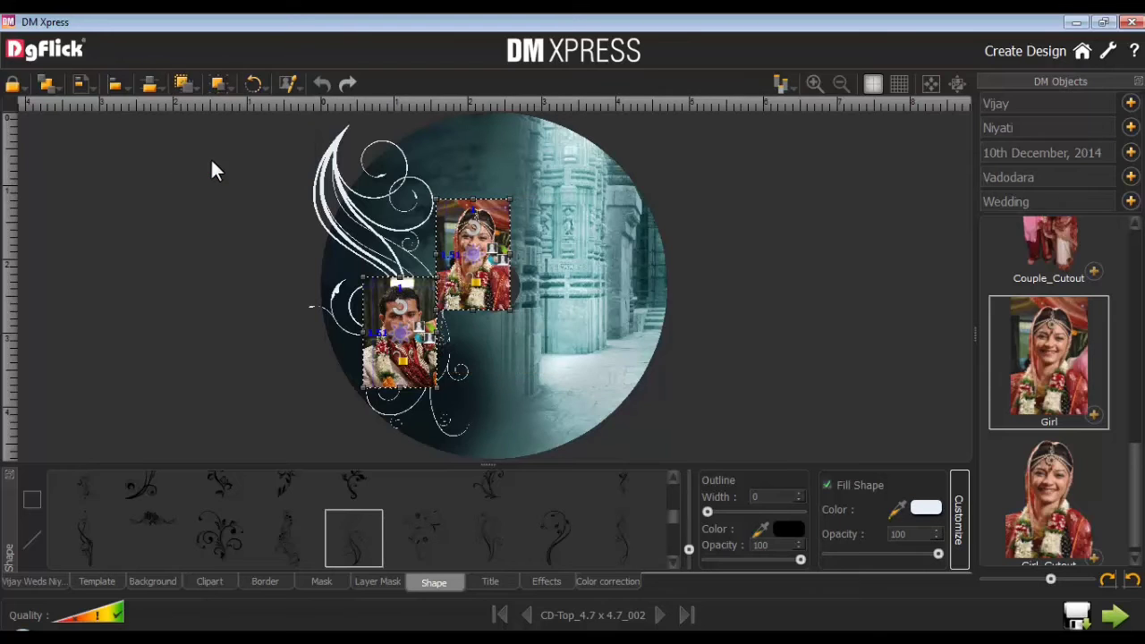
Apply the golden oval border with a corner gem to the Girl photo and preview its ready tones
left_click(454, 235)
left_click(266, 582)
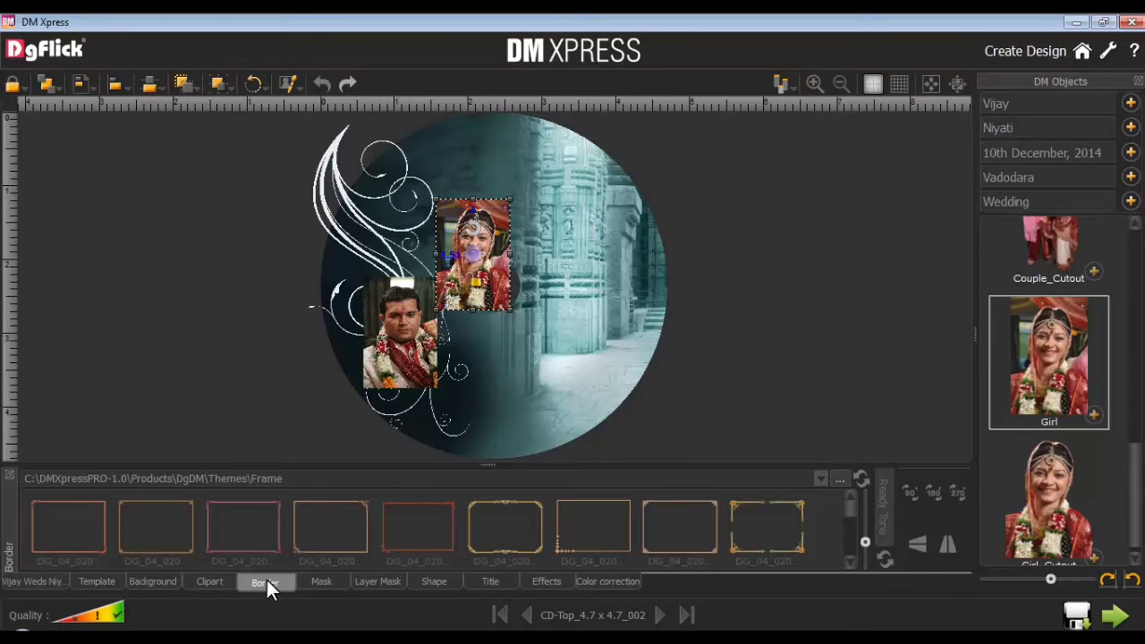
scroll(850, 510, "down", 2)
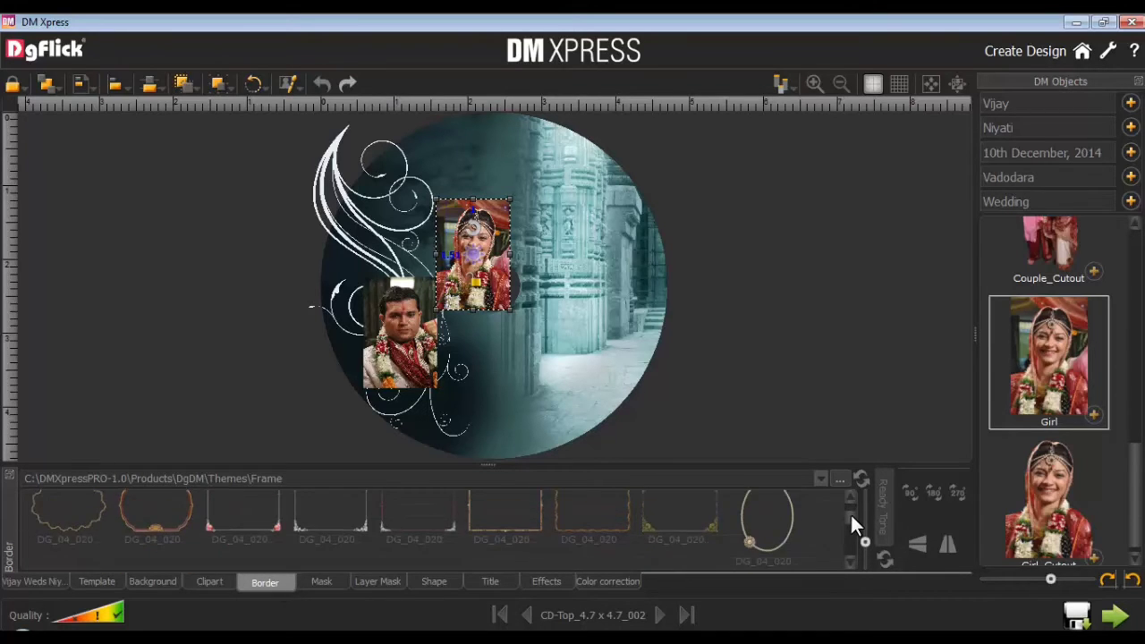
left_click(761, 509)
left_click(883, 511)
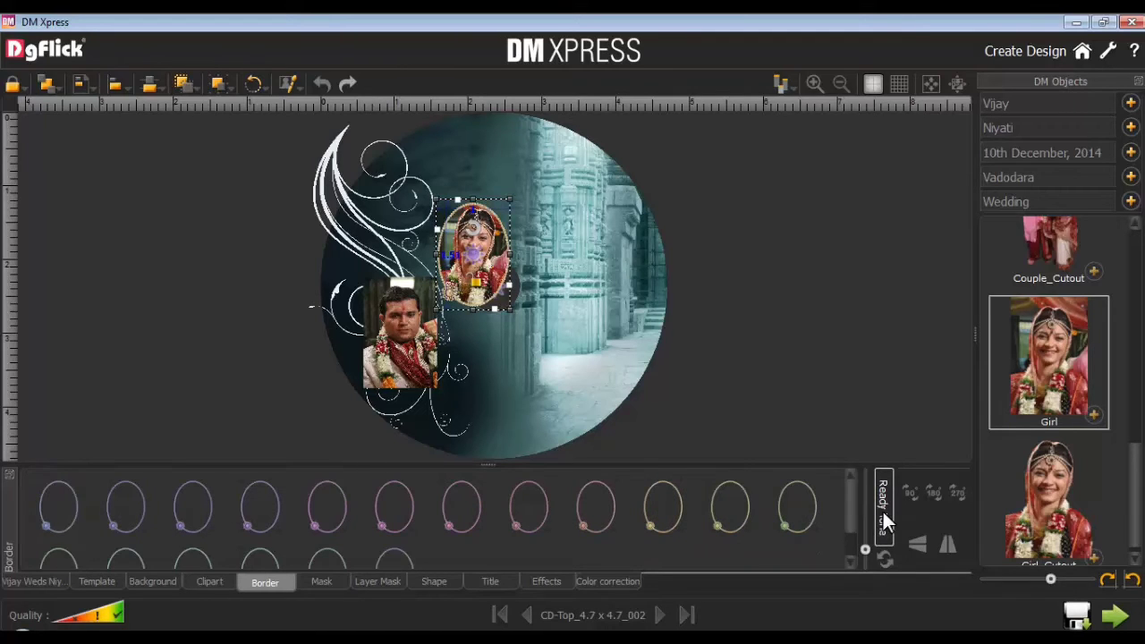
left_click(883, 512)
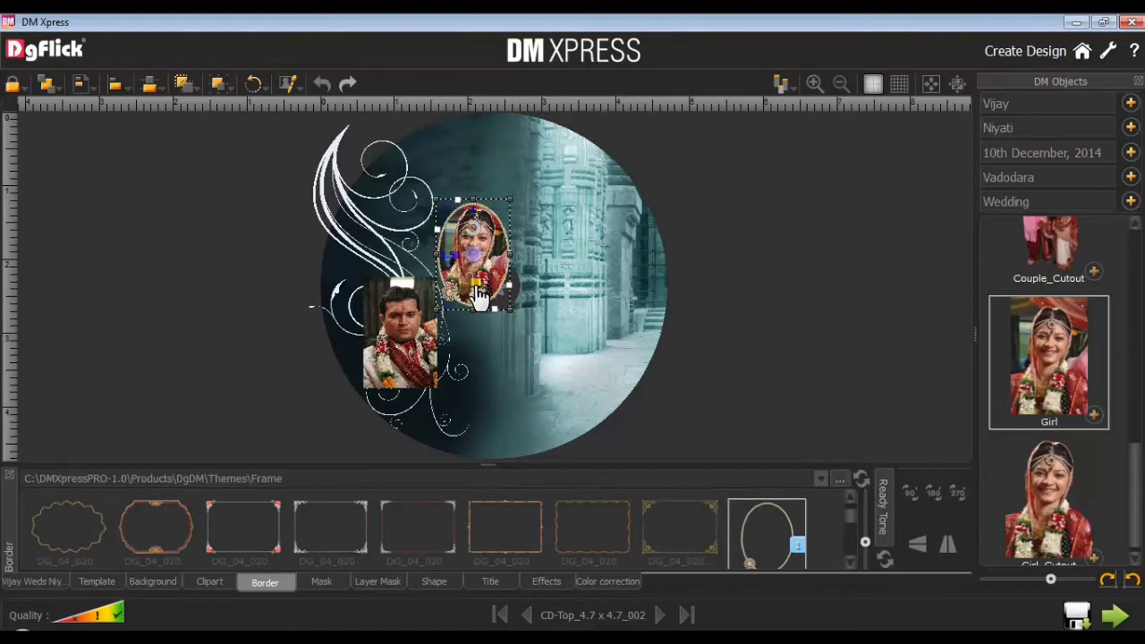
Rotate the Girl photo's image inside its oval border to -9
left_click(255, 86)
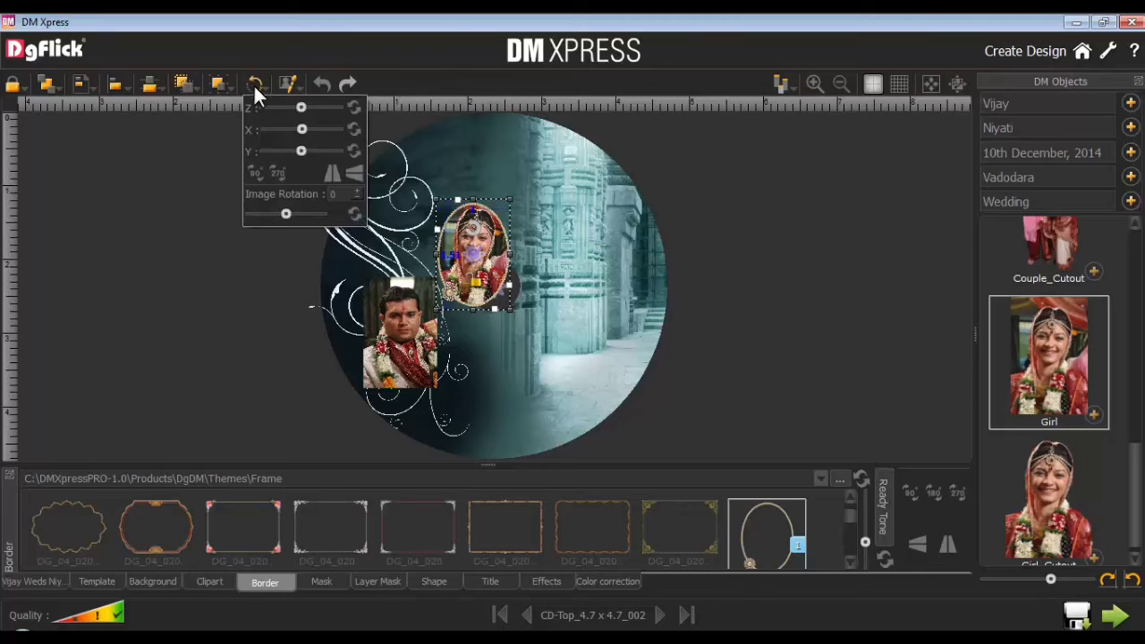
left_click_drag(286, 215, 283, 215)
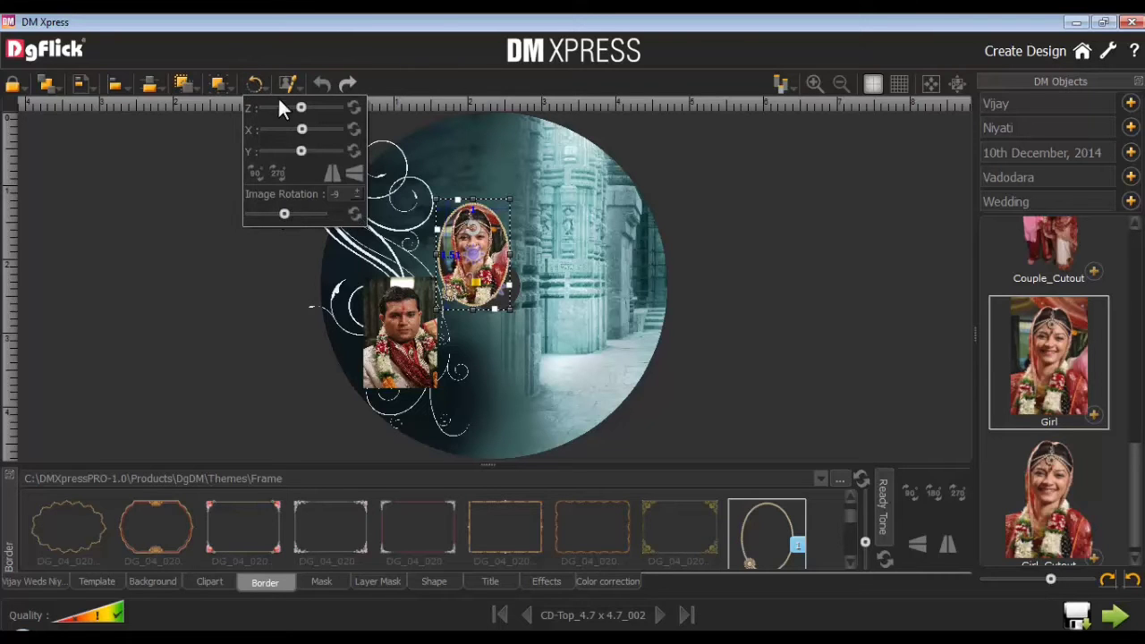
left_click(256, 83)
Apply the same golden oval border to the Boy photo
left_click(400, 314)
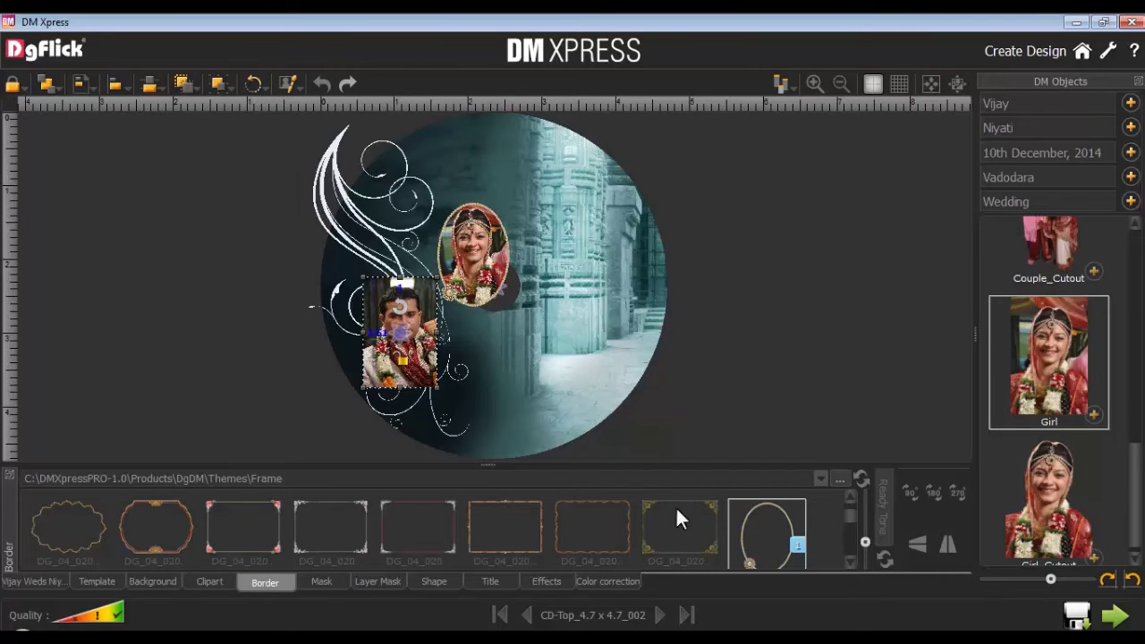
left_click(768, 528)
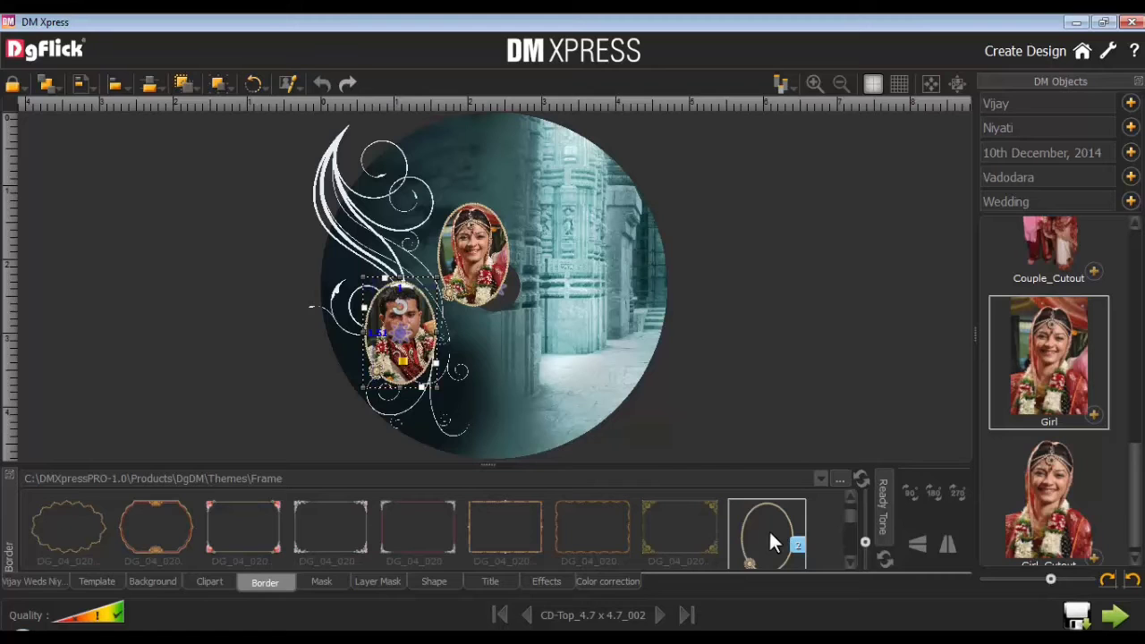
Flip the Girl photo's oval border horizontally and move both framed portraits together on the disc's left side
left_click(460, 245)
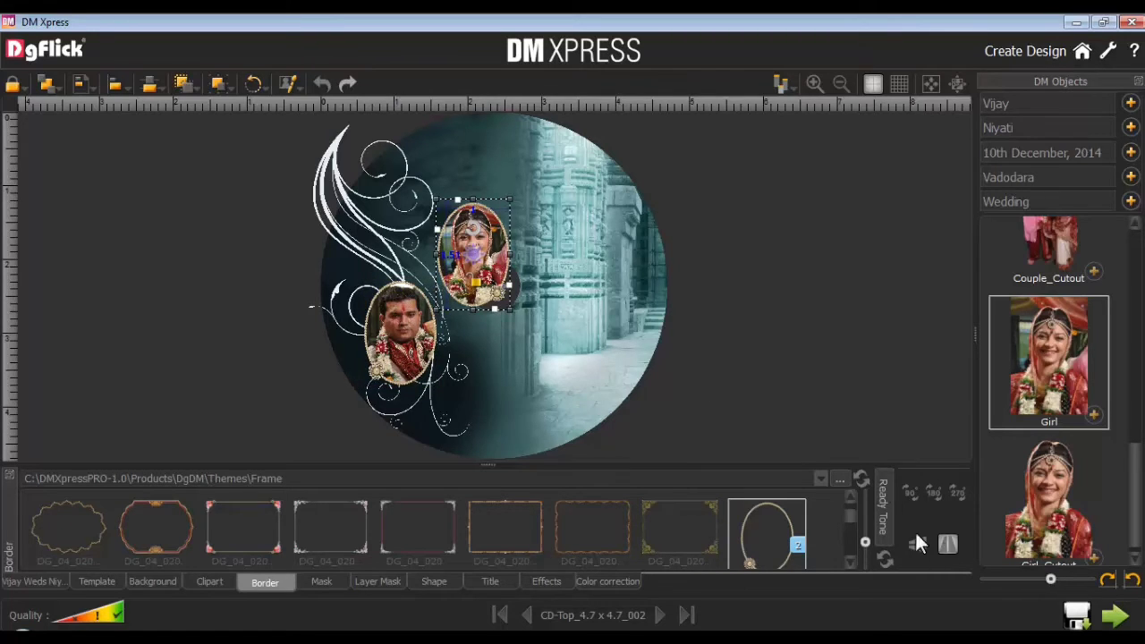
left_click_drag(464, 274, 404, 262)
left_click(416, 340)
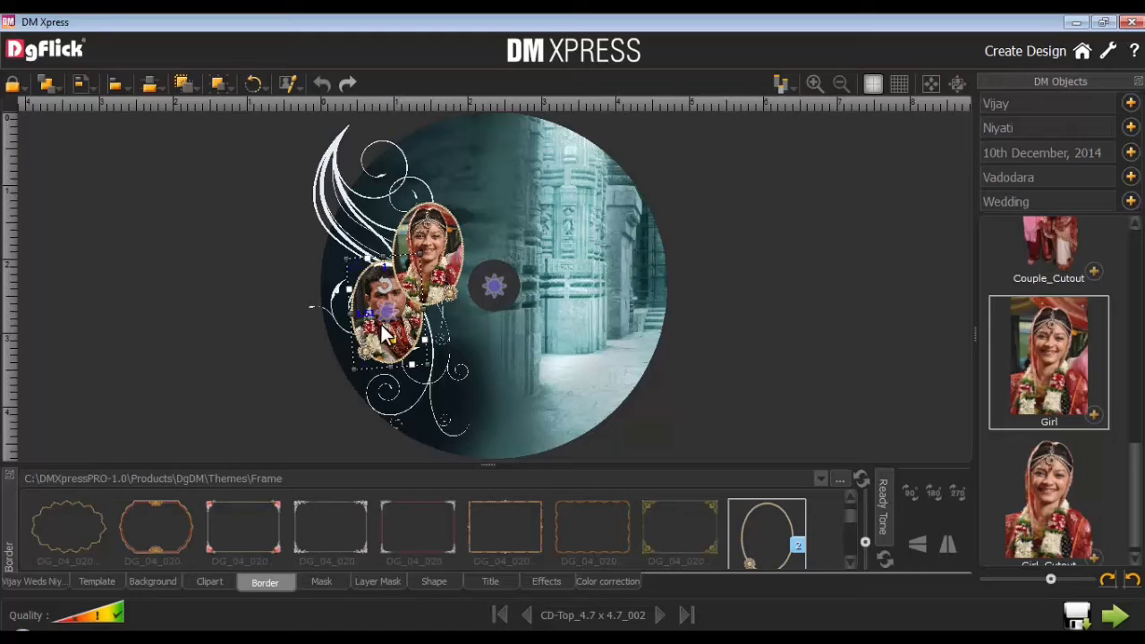
Send the Girl photo backward so it sits behind the Boy photo
left_click(431, 234)
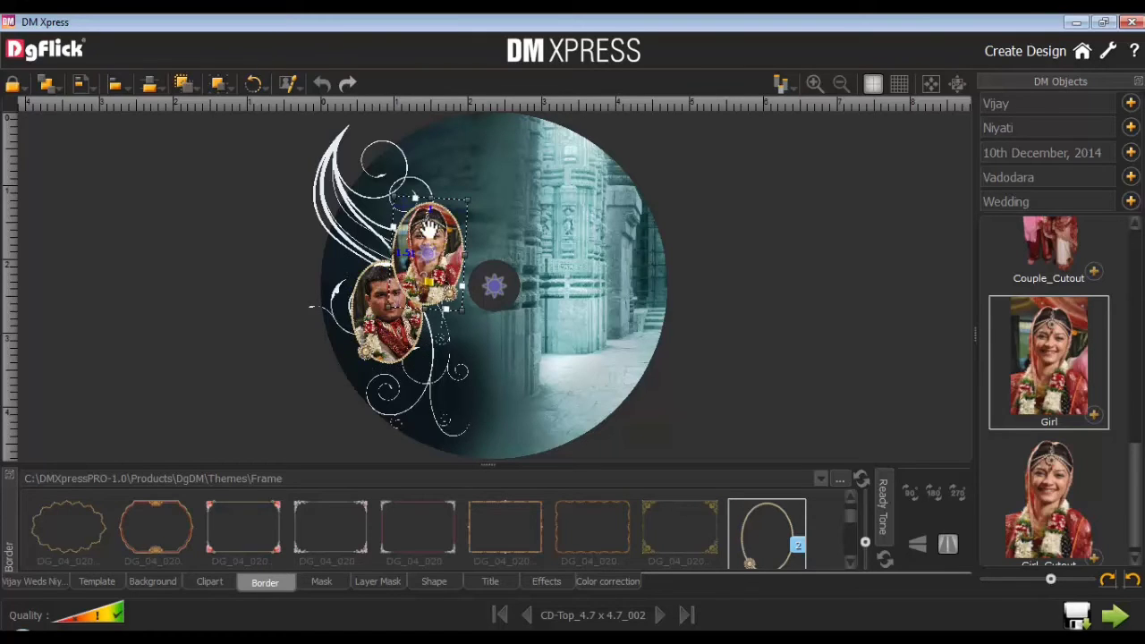
left_click(46, 82)
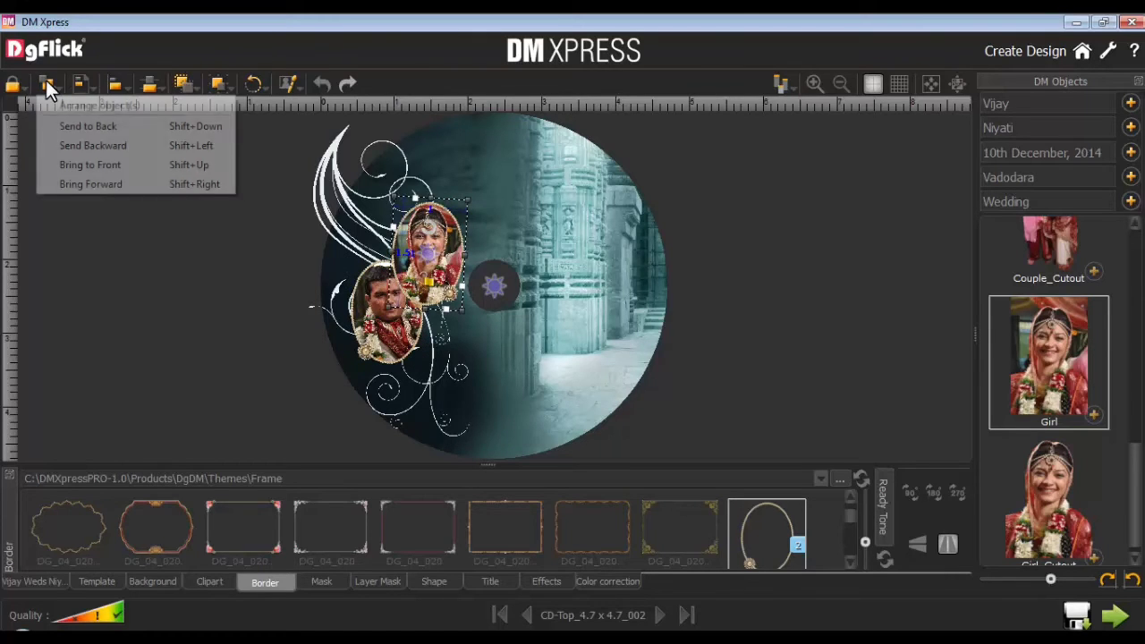
left_click(100, 146)
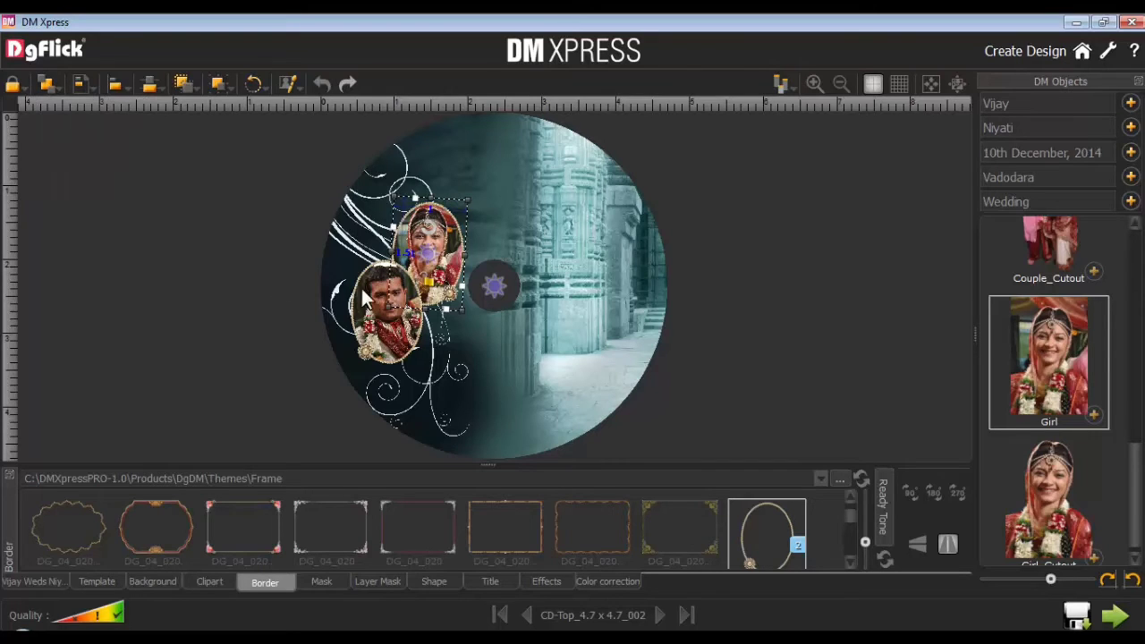
left_click(553, 313)
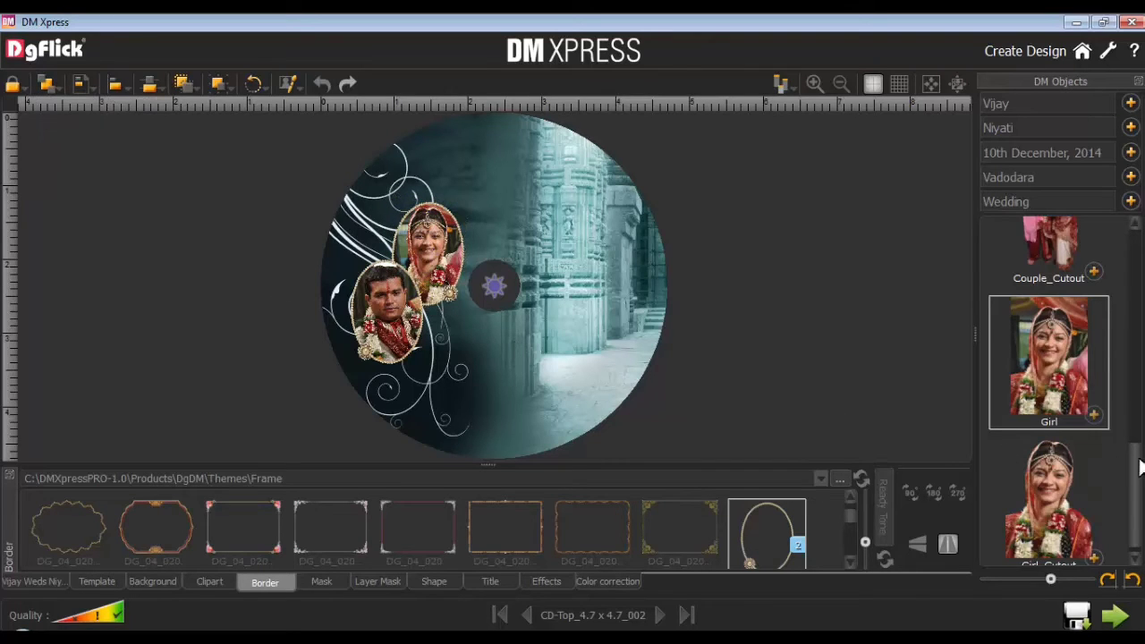
Add the Couple_Cutout photo, enlarge it, and place it on the disc's right half in front of the pillars
scroll(1051, 376, "up", 3)
double_click(1048, 375)
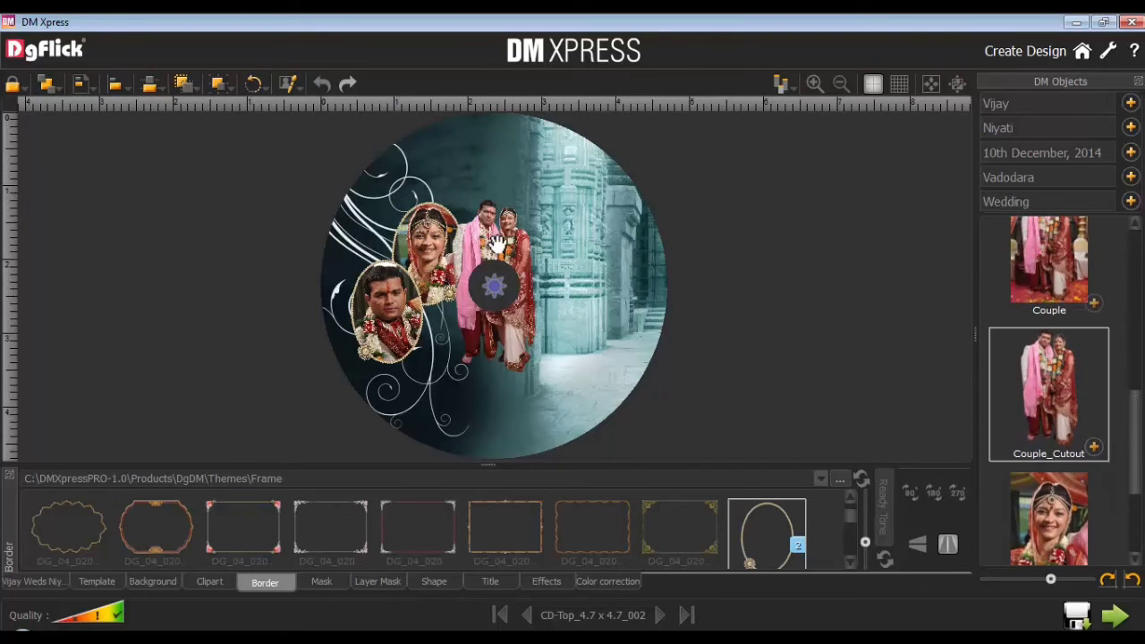
left_click_drag(501, 305, 626, 342)
left_click(686, 348)
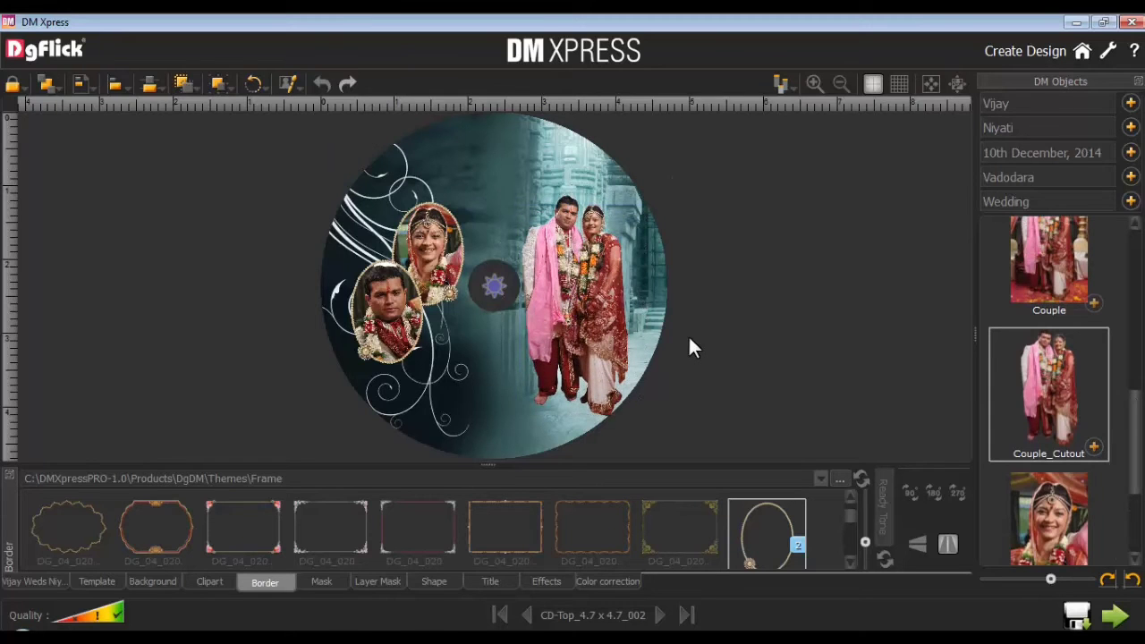
Add the bride's name as a title across the top of the disc and show the title options
left_click(1131, 130)
left_click_drag(626, 330, 548, 173)
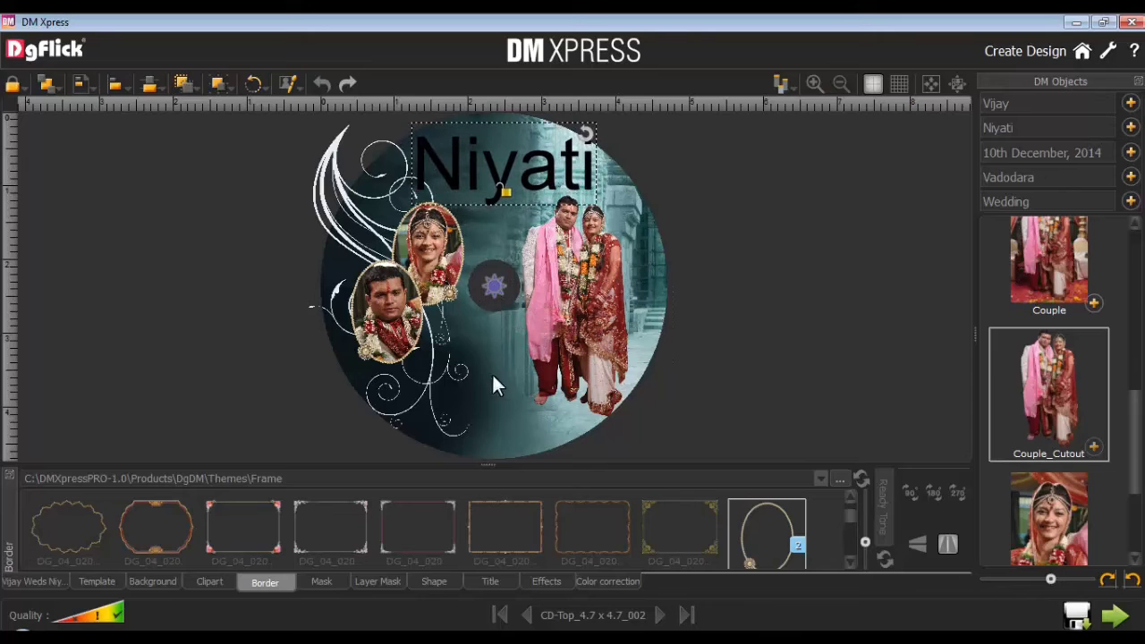
left_click(493, 580)
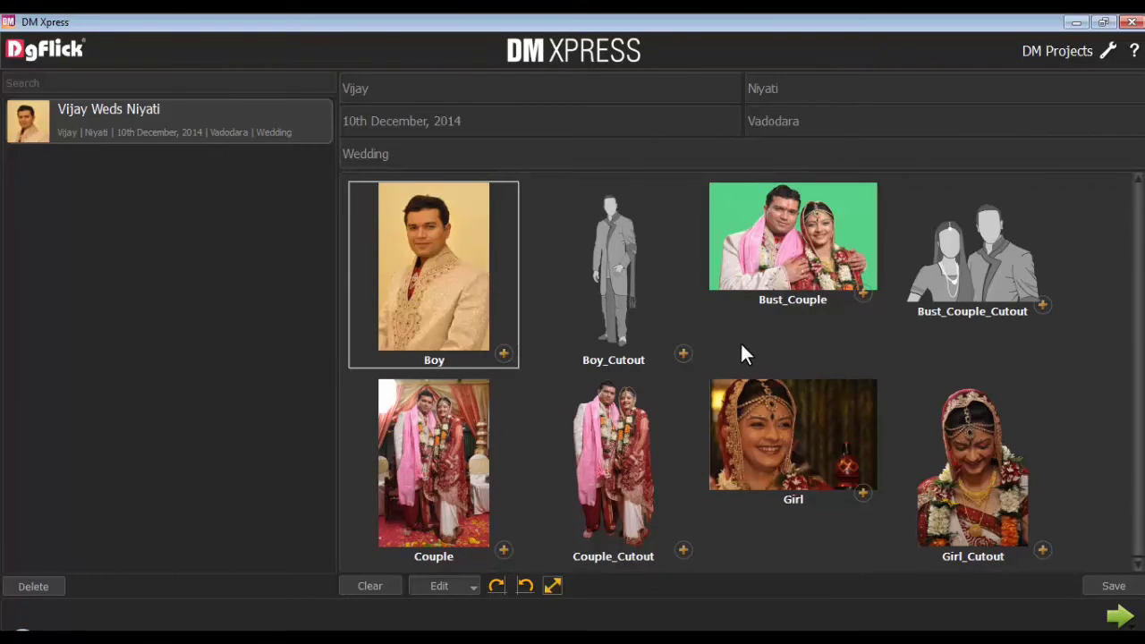
Open the Couple photo in the crop editor and keep the crop orientation on Portrait
left_click(438, 443)
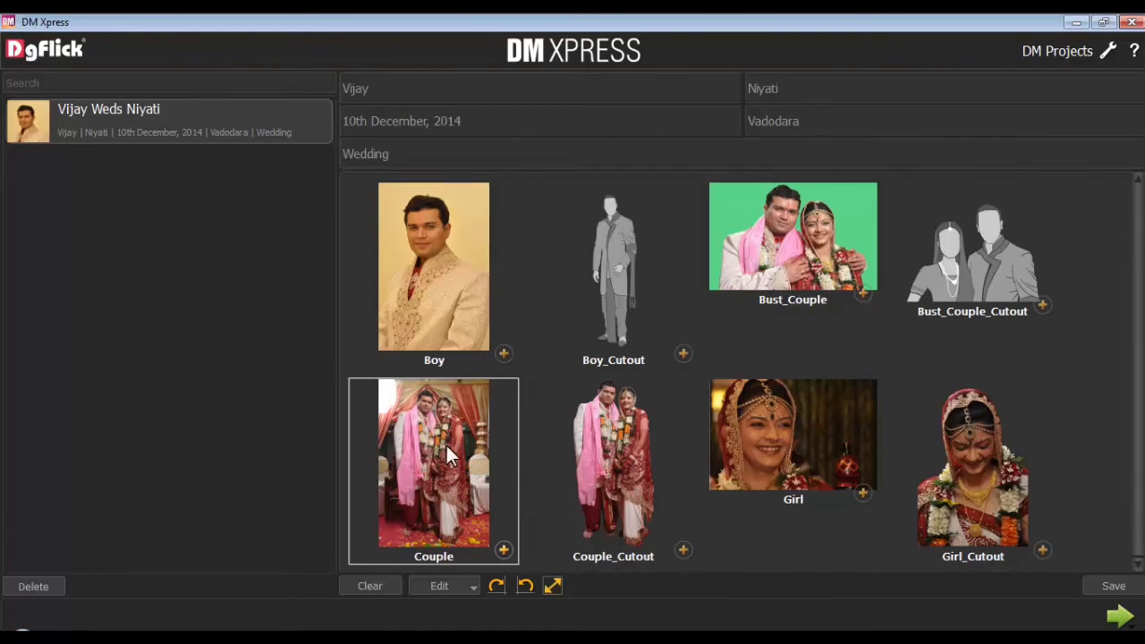
left_click(552, 585)
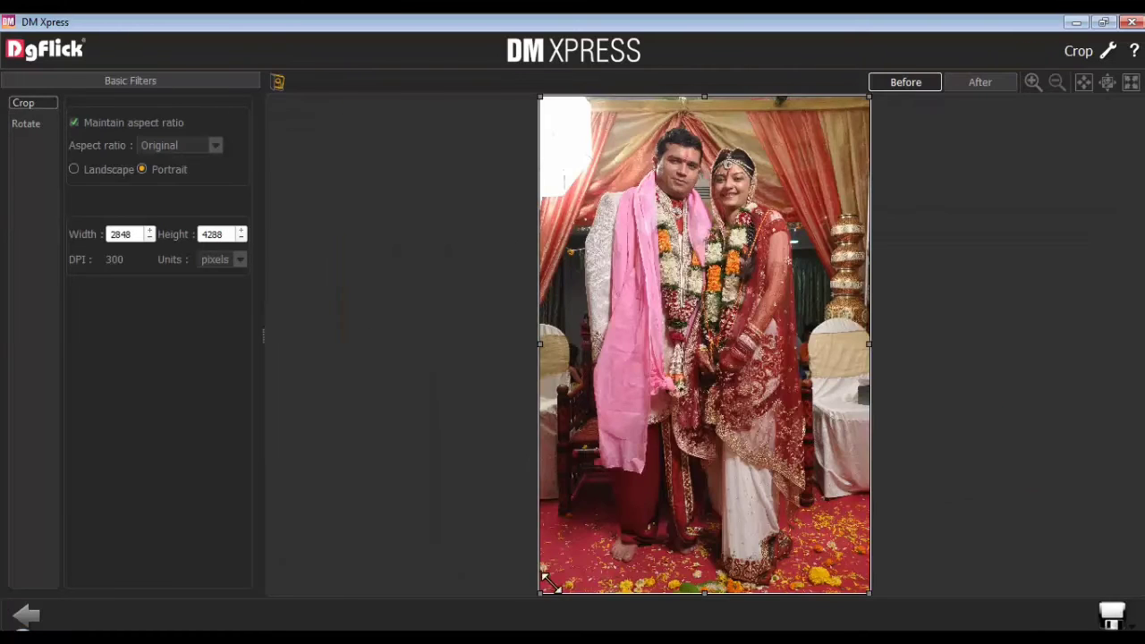
left_click(74, 169)
left_click(141, 169)
Turn off Maintain aspect ratio and shrink the crop frame around the couple to about 2166 x 3003 pixels
left_click(73, 125)
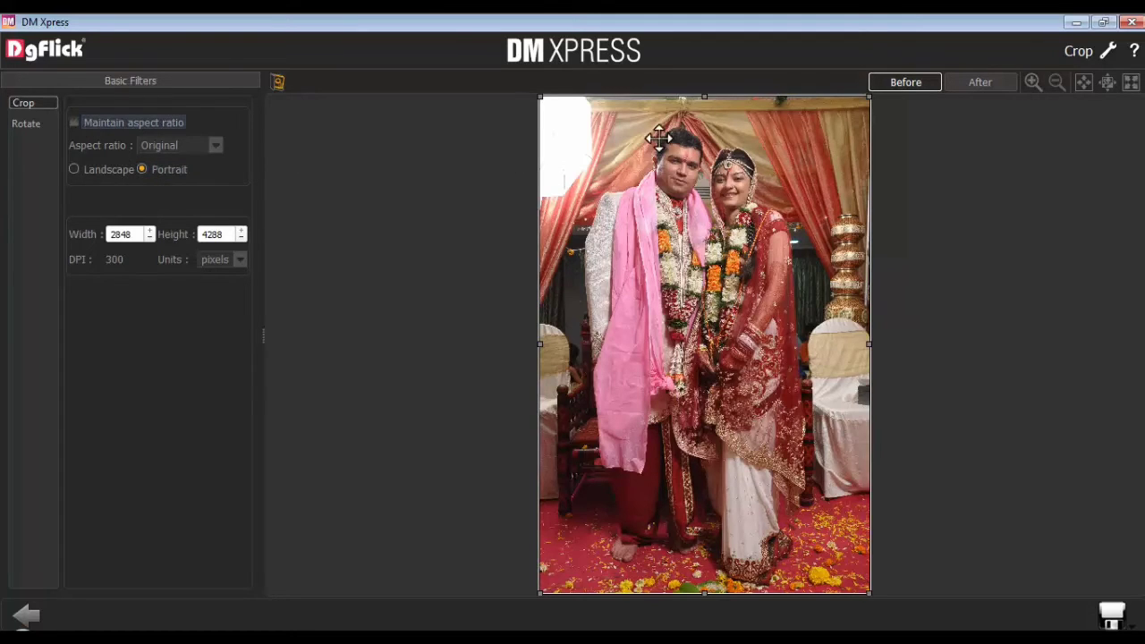
left_click_drag(871, 98, 828, 117)
left_click_drag(540, 591, 605, 369)
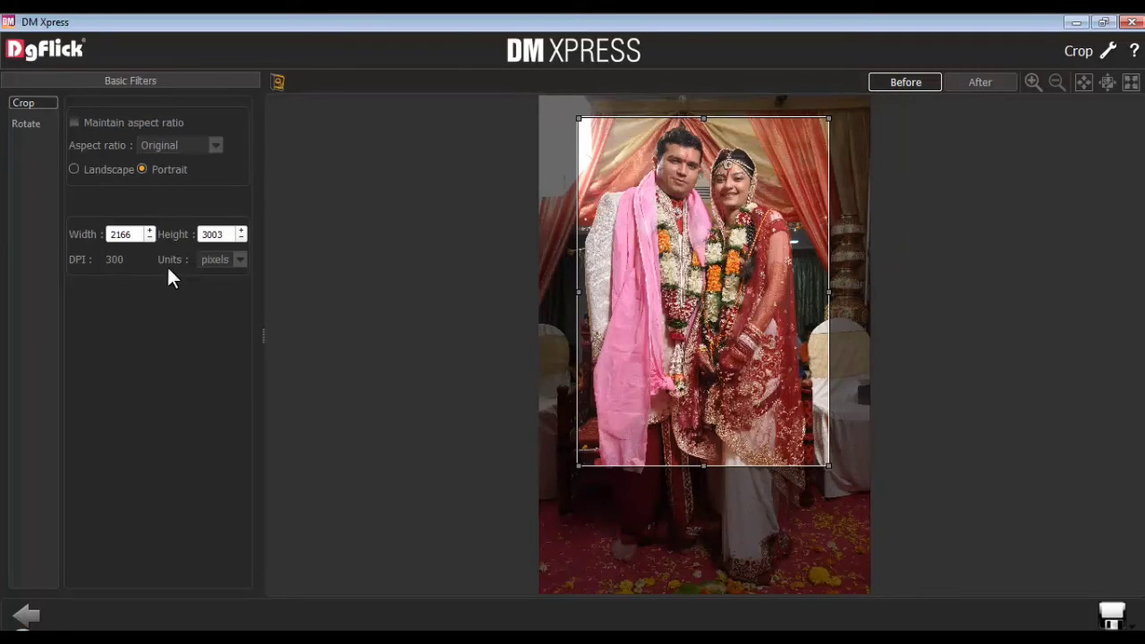
double_click(135, 234)
double_click(214, 234)
left_click(239, 259)
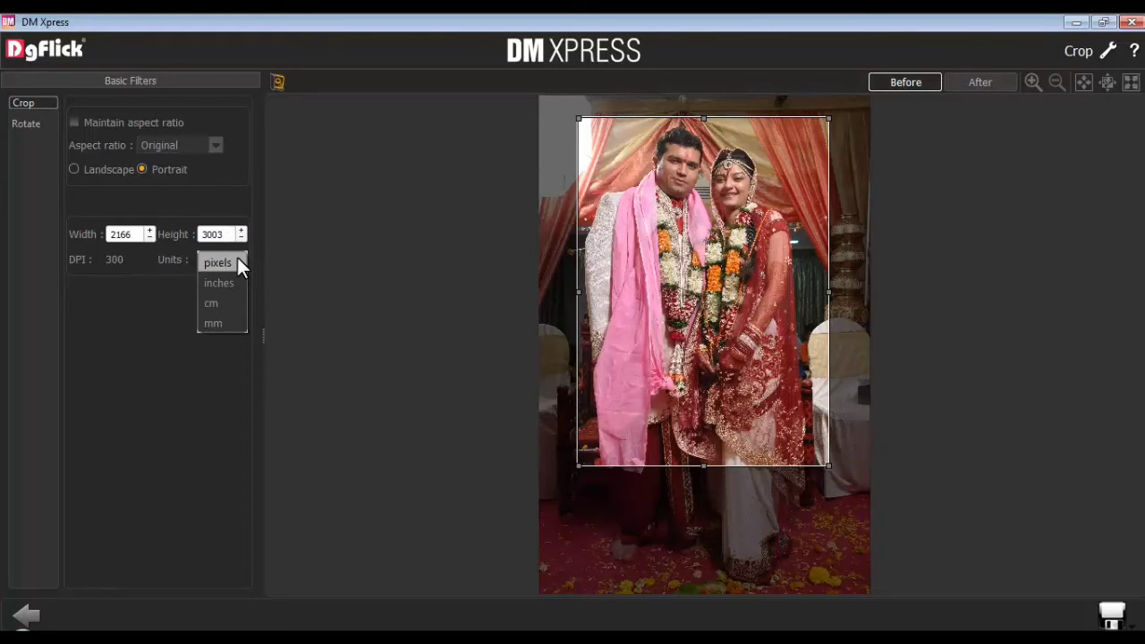
left_click(237, 257)
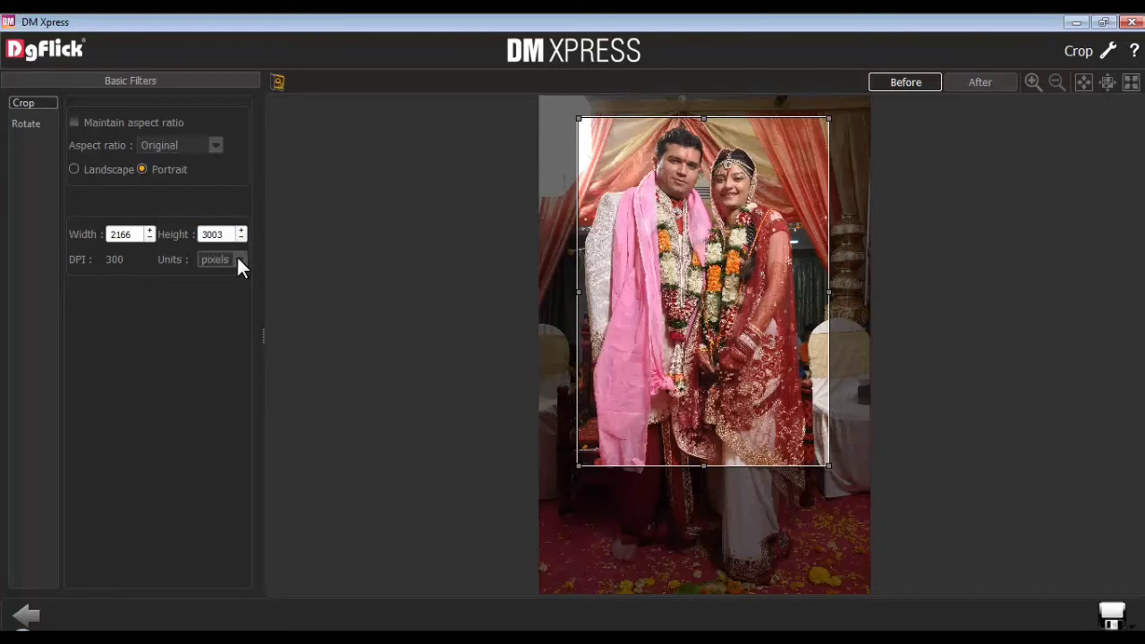
Crop the photo with Maintain aspect ratio on at 5 x 6, and rotate it to -6 without the grid
left_click(73, 122)
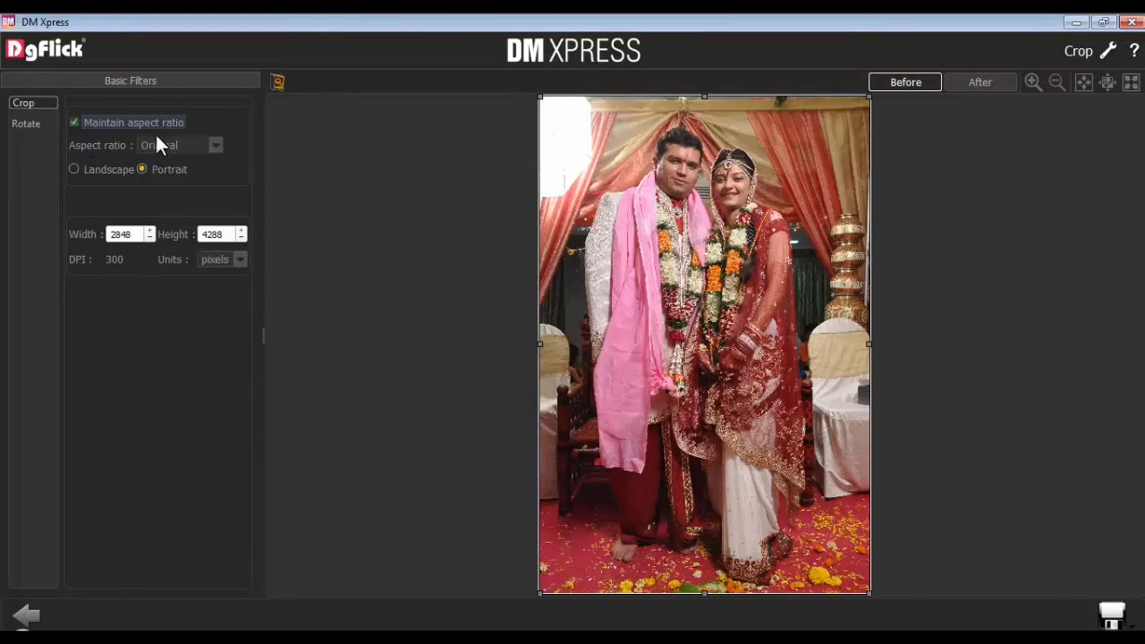
left_click(218, 145)
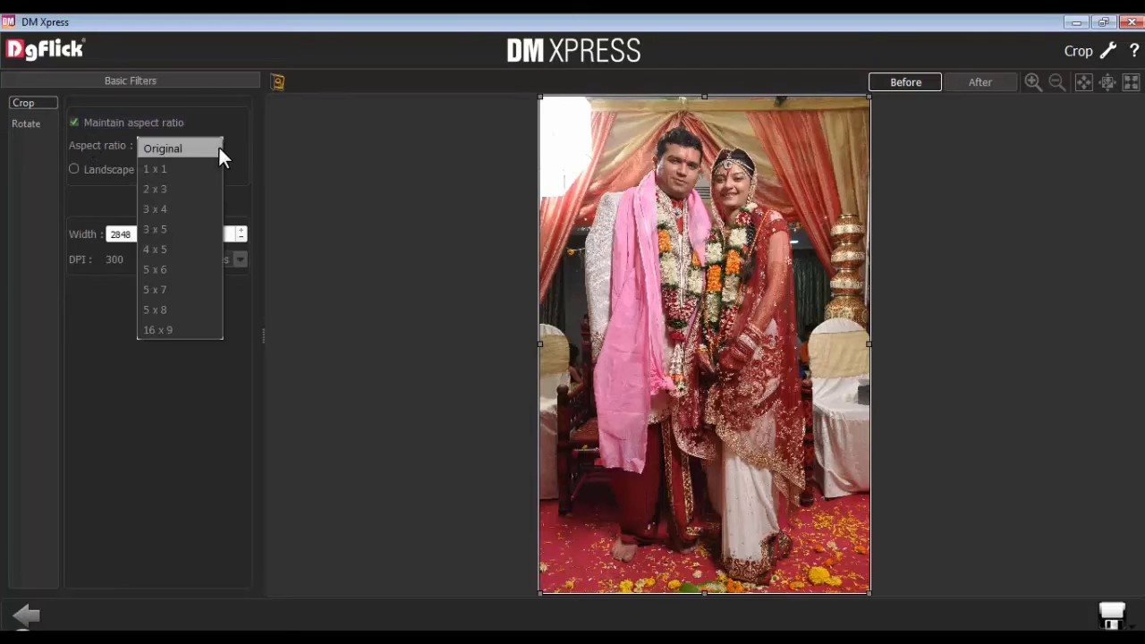
left_click(190, 270)
left_click(34, 124)
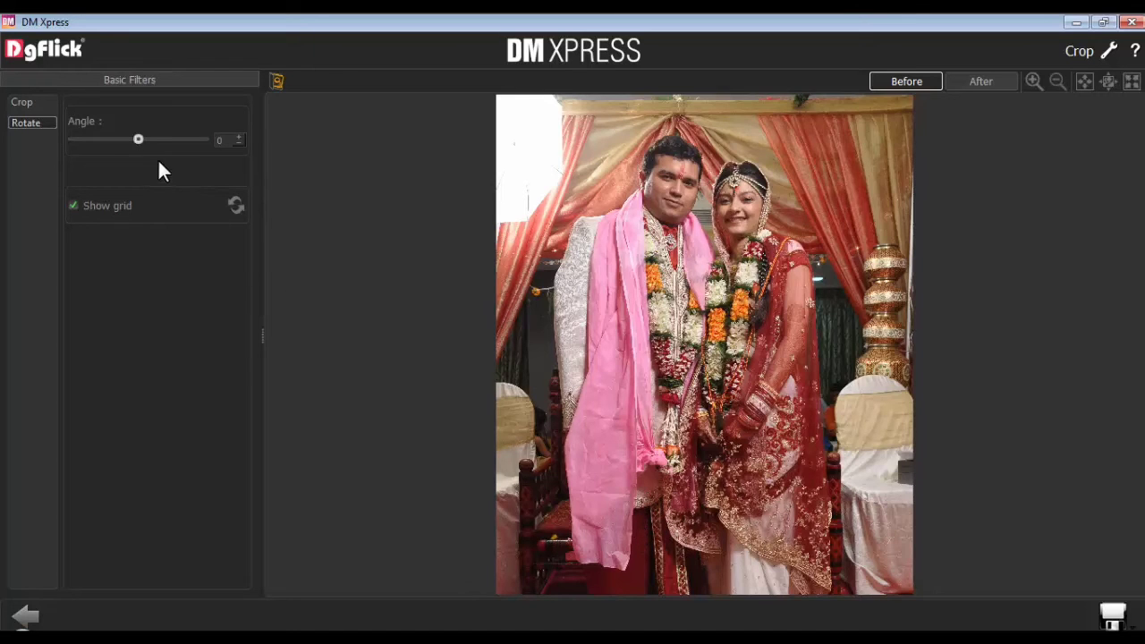
left_click_drag(138, 139, 128, 140)
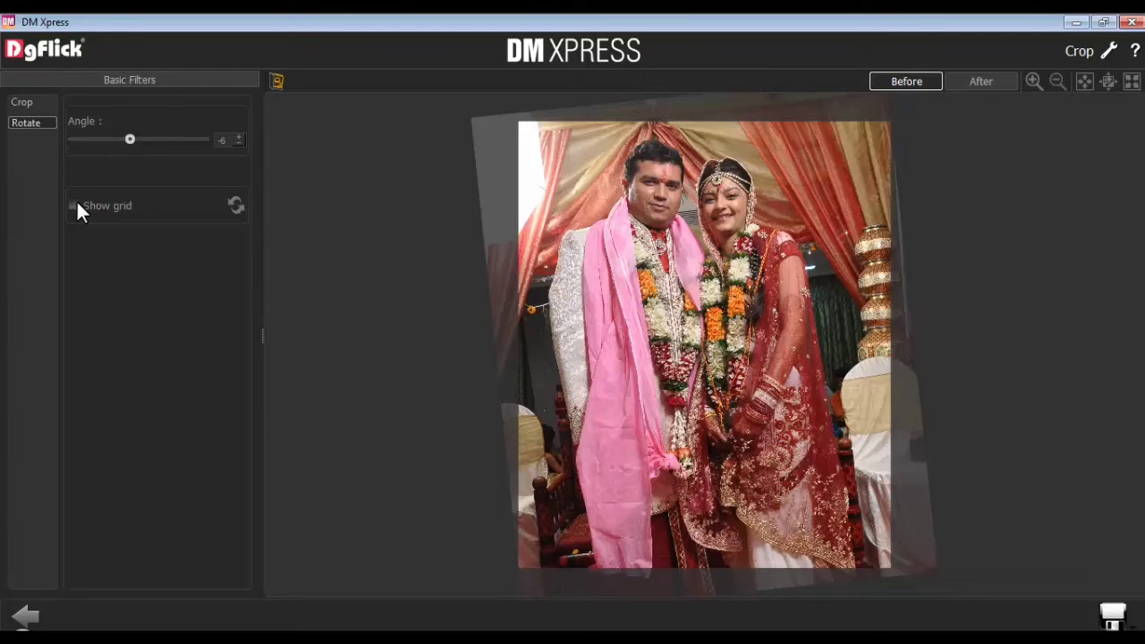
Reload the original Couple image, discarding all changes, and save it to the project's Couple slot
left_click(277, 82)
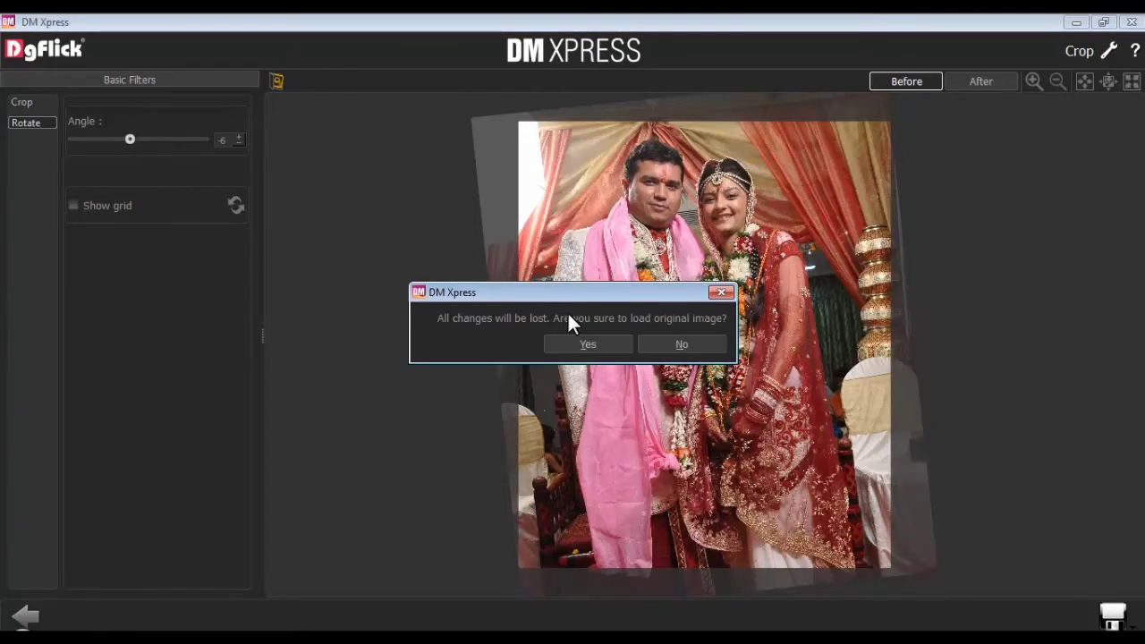
left_click(587, 347)
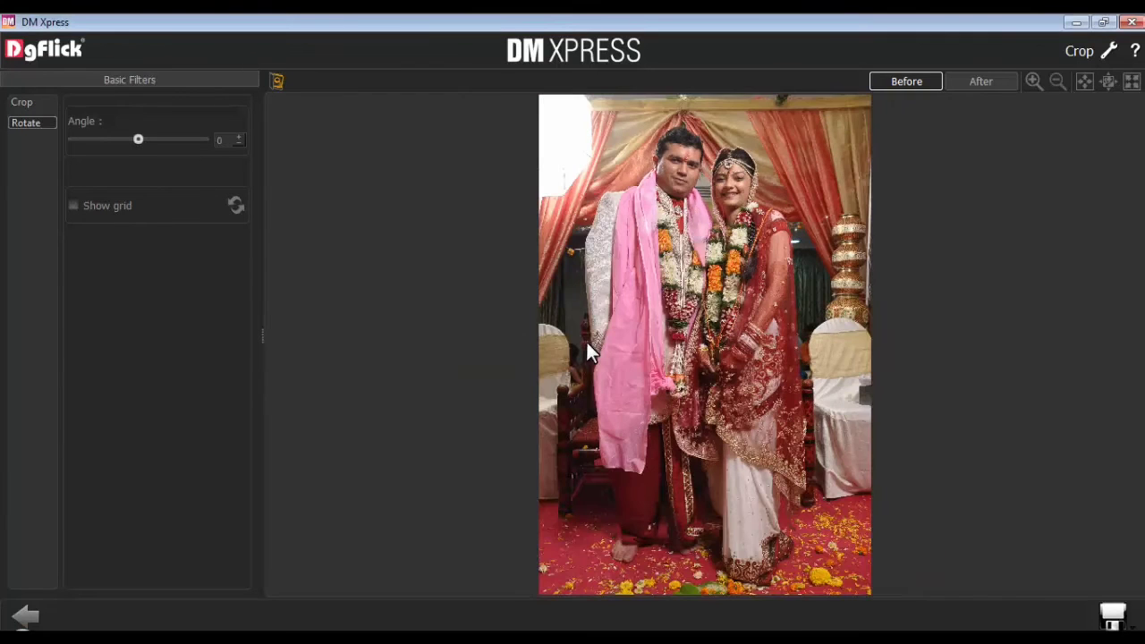
left_click(1112, 617)
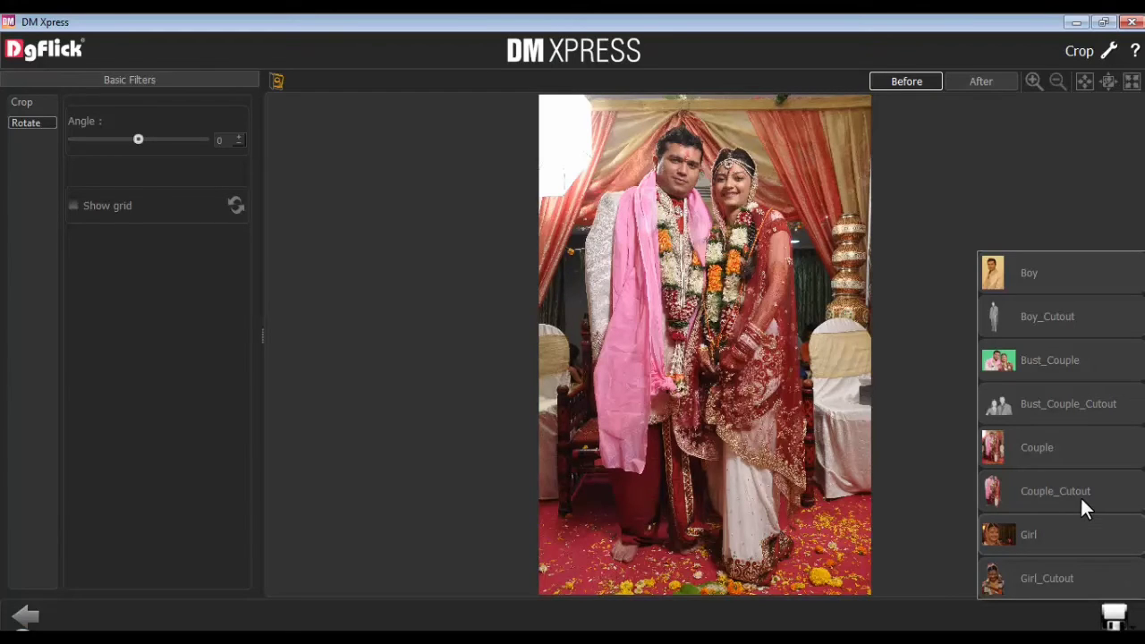
left_click(1044, 439)
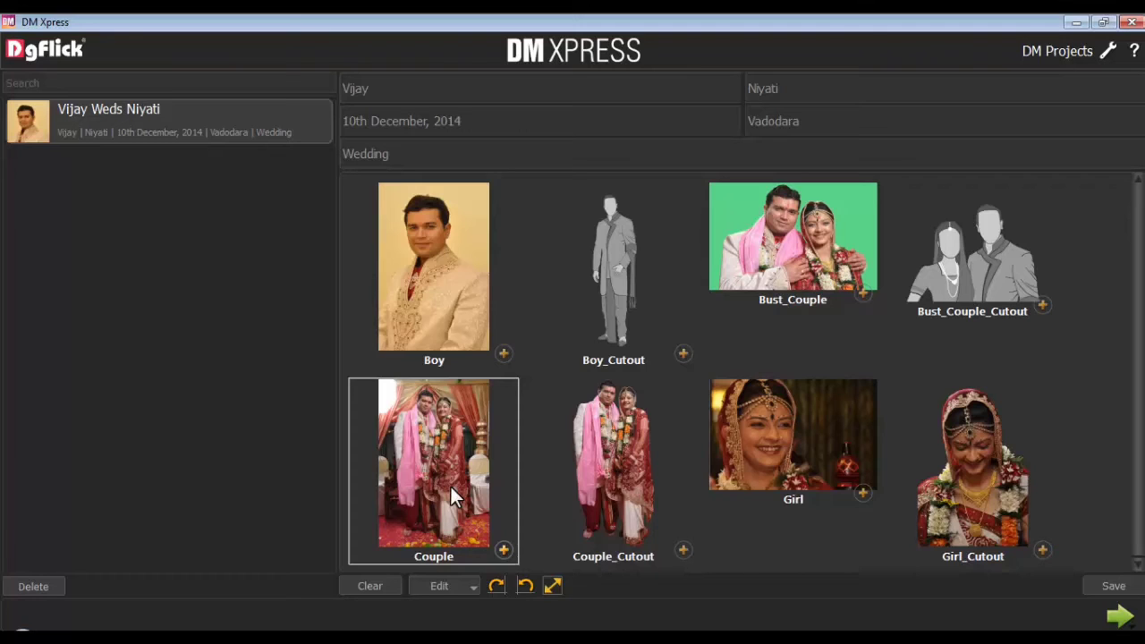
Open the Boy photo in the Enhance editor
left_click(448, 290)
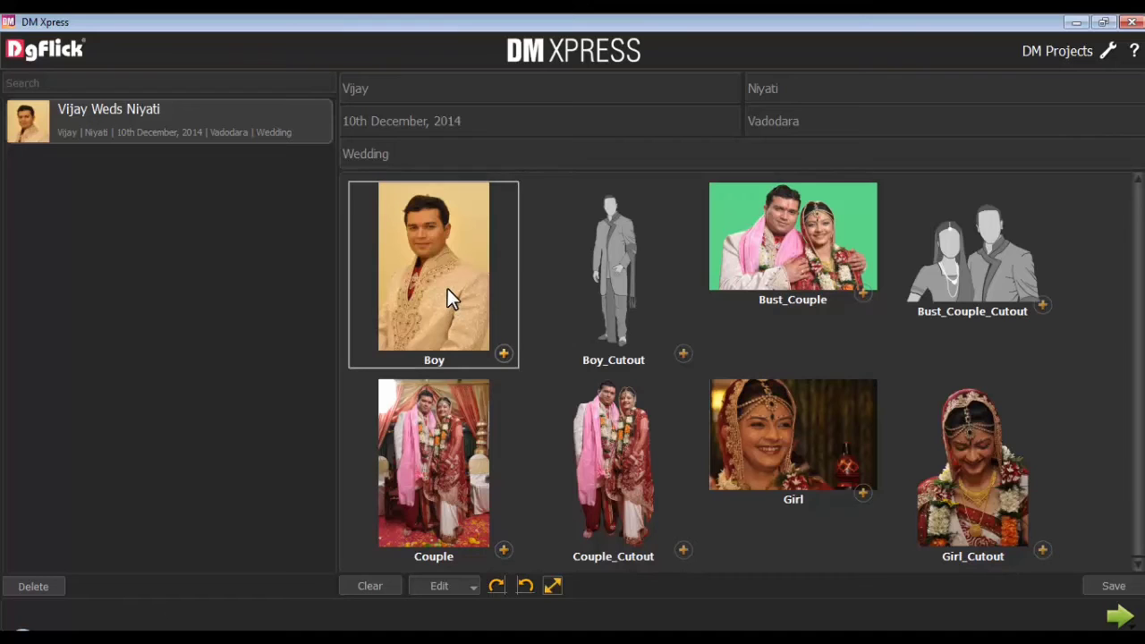
left_click(443, 583)
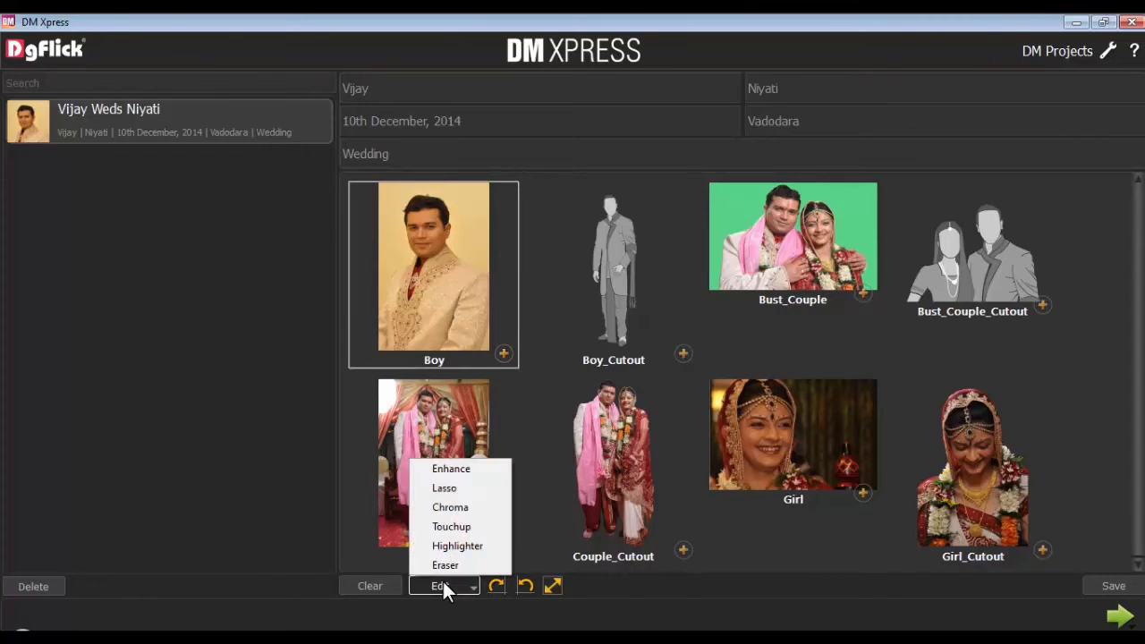
left_click(453, 471)
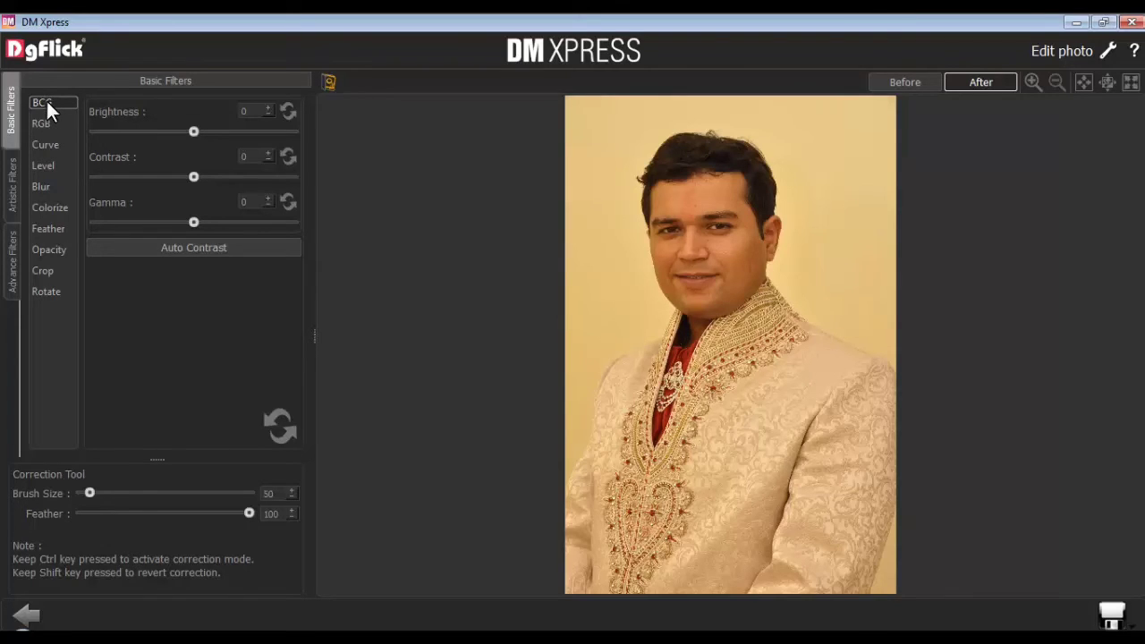
Set the Boy photo's brightness to 19, contrast to 19 and gamma to -21
left_click_drag(196, 133, 208, 133)
left_click_drag(194, 177, 203, 176)
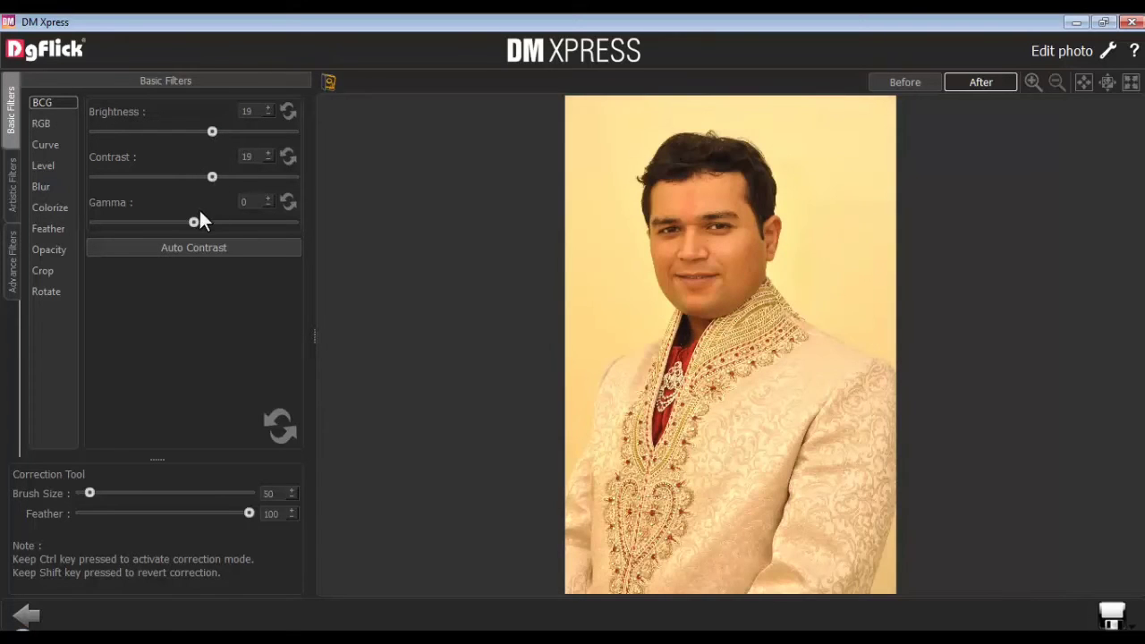
left_click_drag(192, 221, 171, 225)
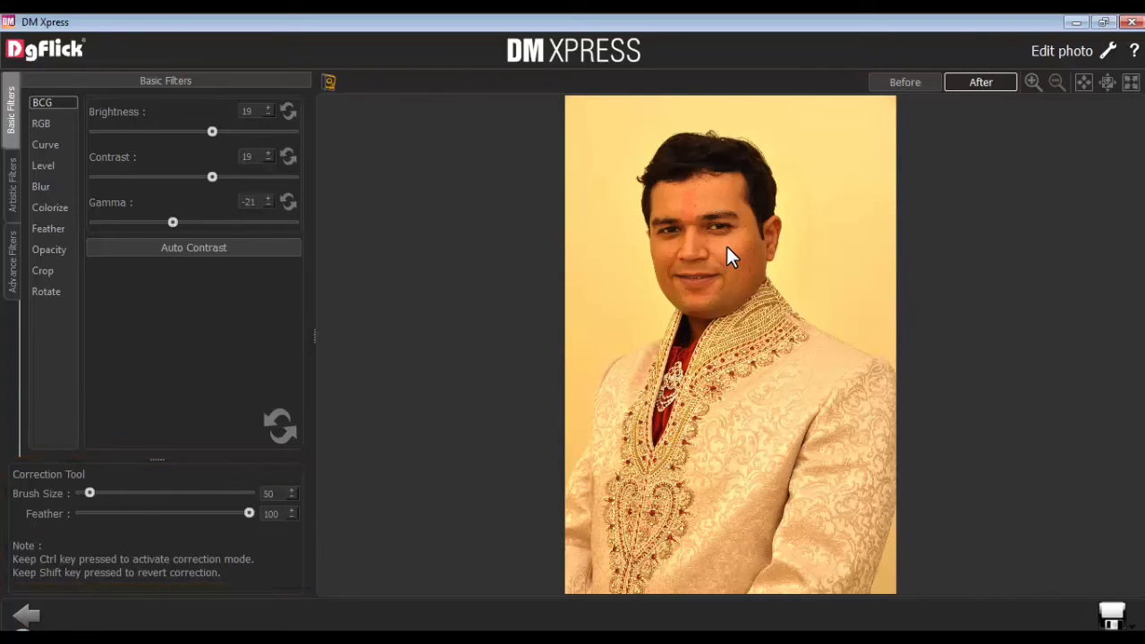
Brush a correction over the groom's cheek, enlarge the correction brush to 235, and reset all BCG adjustments
key("ctrl")
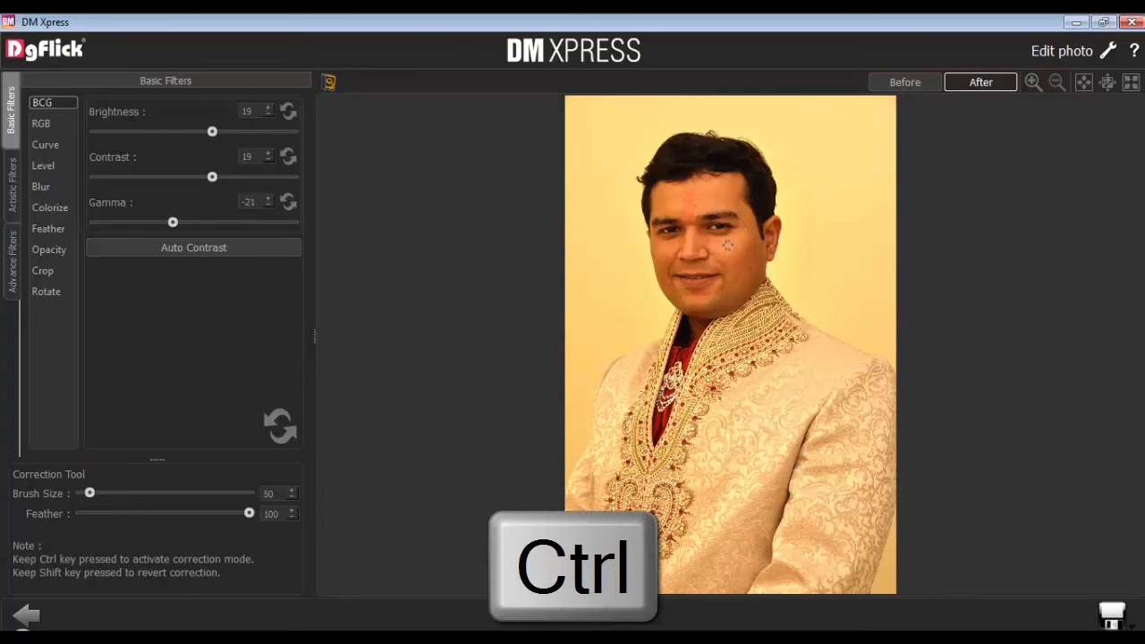
left_click_drag(727, 244, 731, 243)
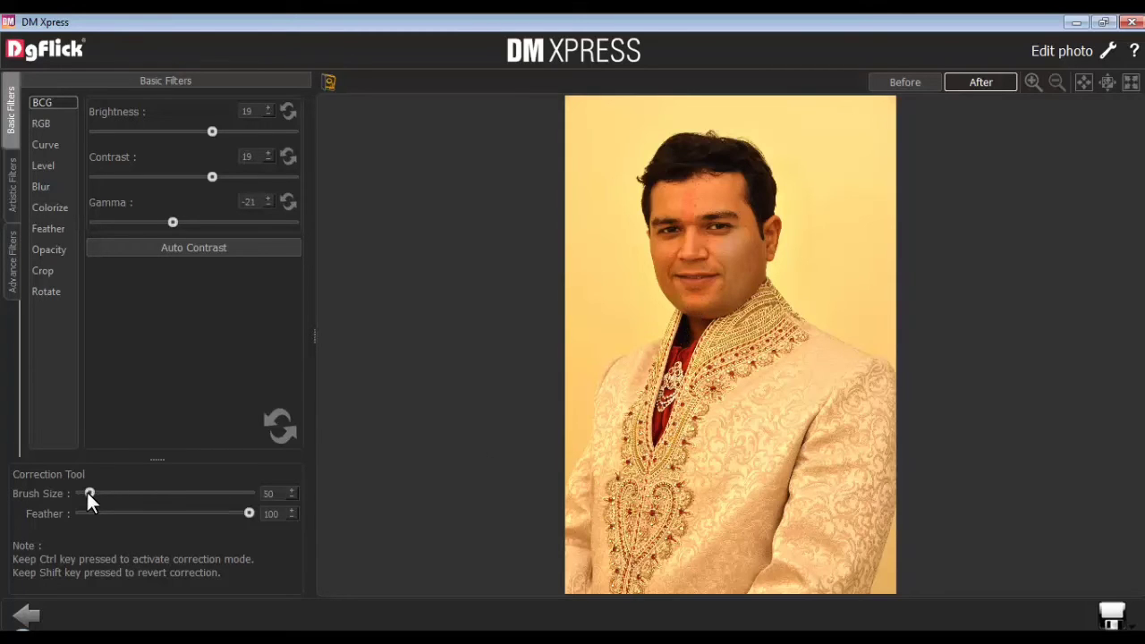
left_click_drag(87, 492, 97, 489)
left_click(283, 427)
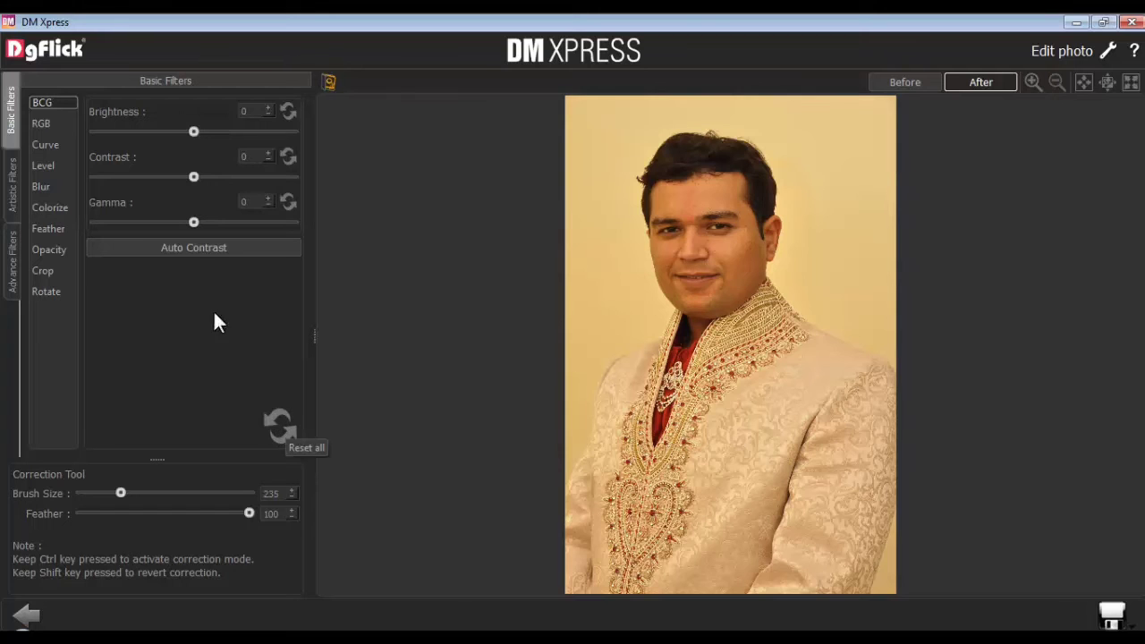
Try RGB values of red -11, green -18 and blue -19, compare before and after, and reset all colour changes
left_click(40, 123)
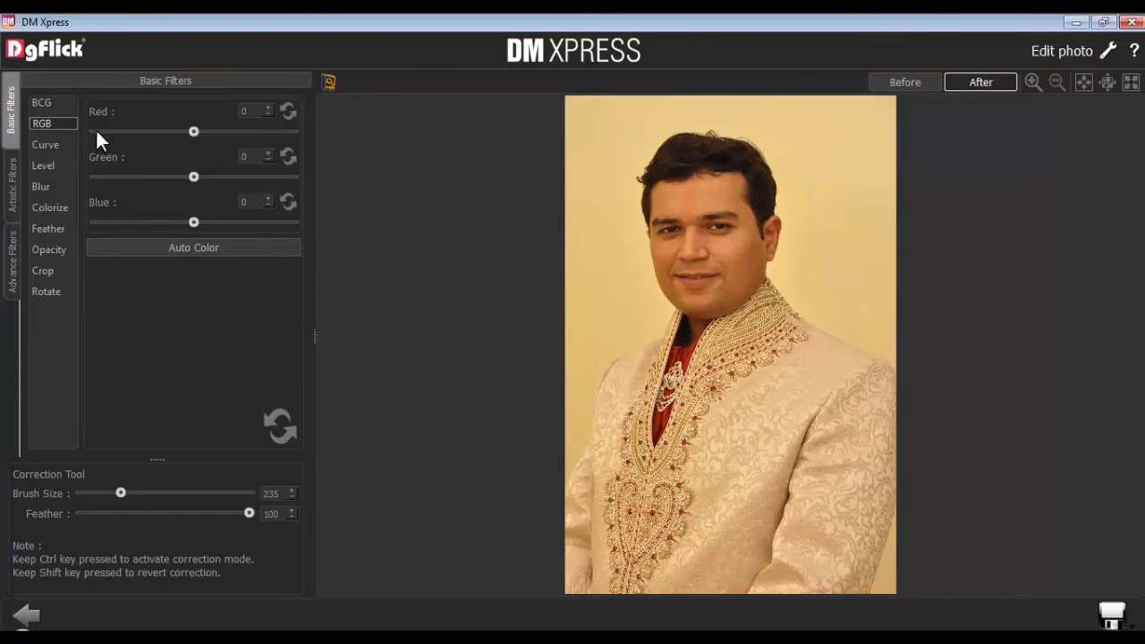
left_click_drag(193, 131, 183, 131)
left_click_drag(194, 176, 177, 176)
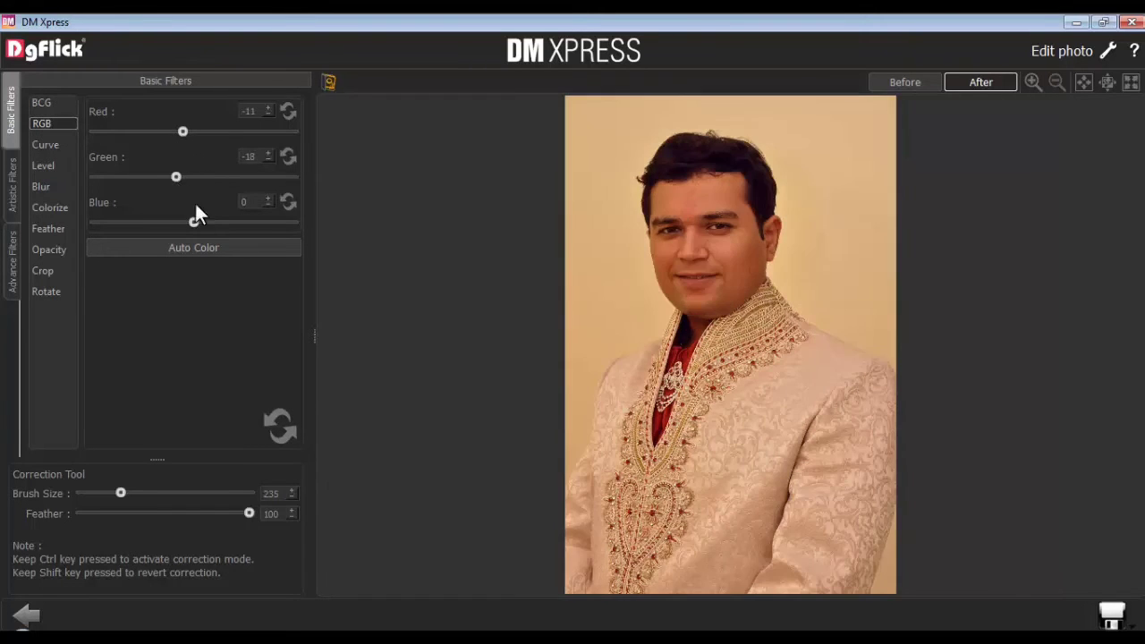
left_click_drag(194, 222, 176, 221)
left_click(903, 81)
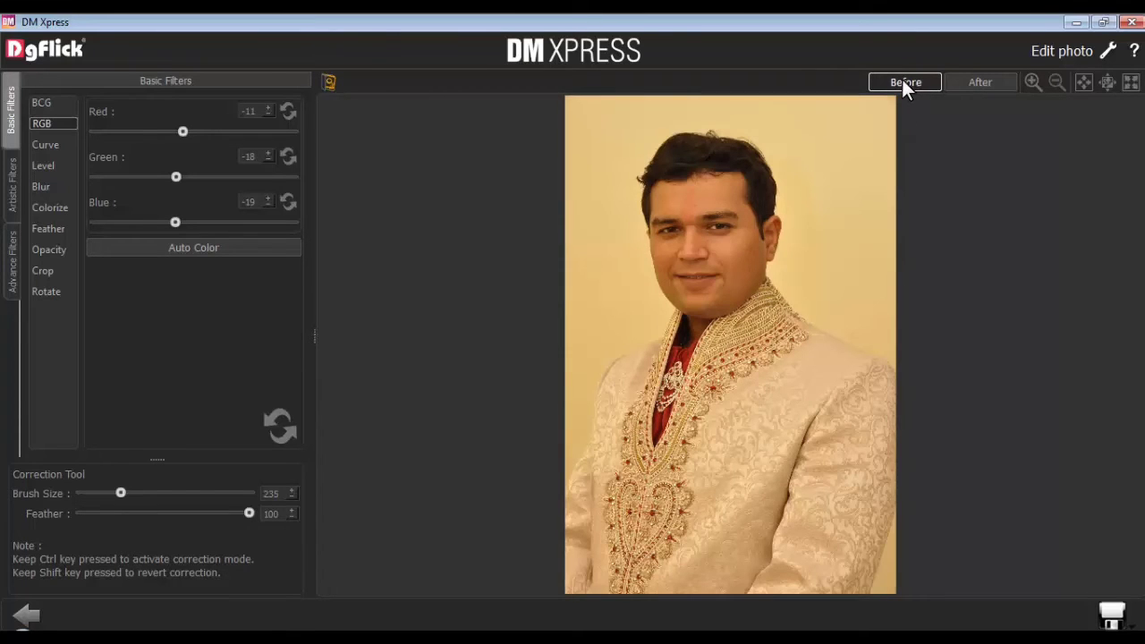
left_click(980, 81)
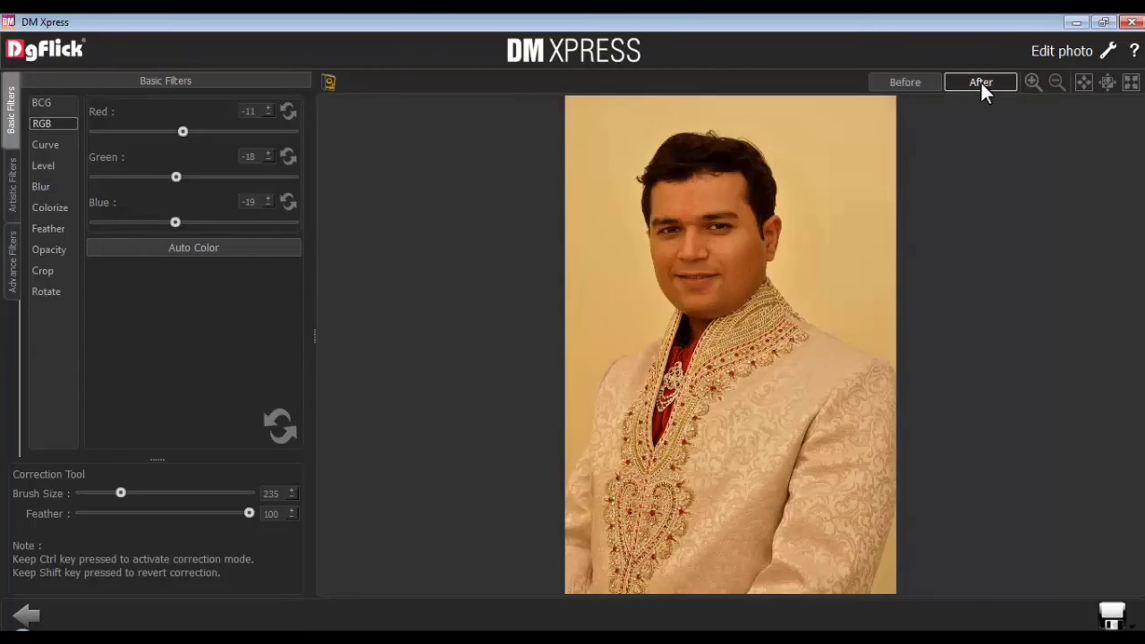
left_click(279, 427)
Try darkening the photo by bending the RGB curve's midpoint downward, and reload the original image
left_click(49, 147)
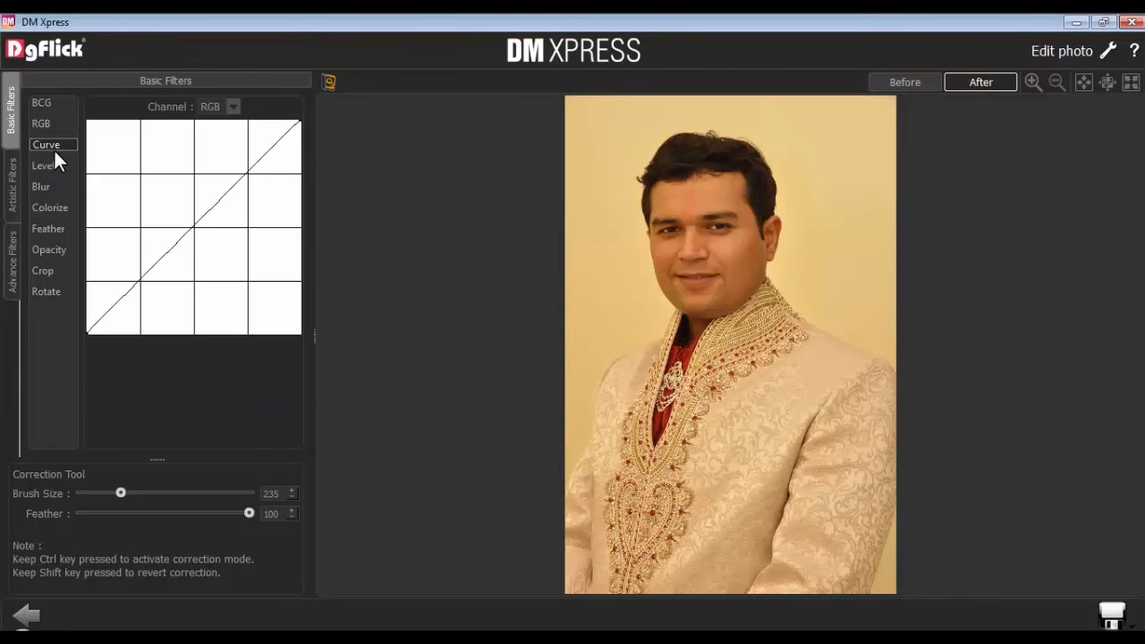
mouse_move(181, 239)
left_mouse_down()
mouse_move(181, 219)
mouse_move(203, 239)
left_mouse_up()
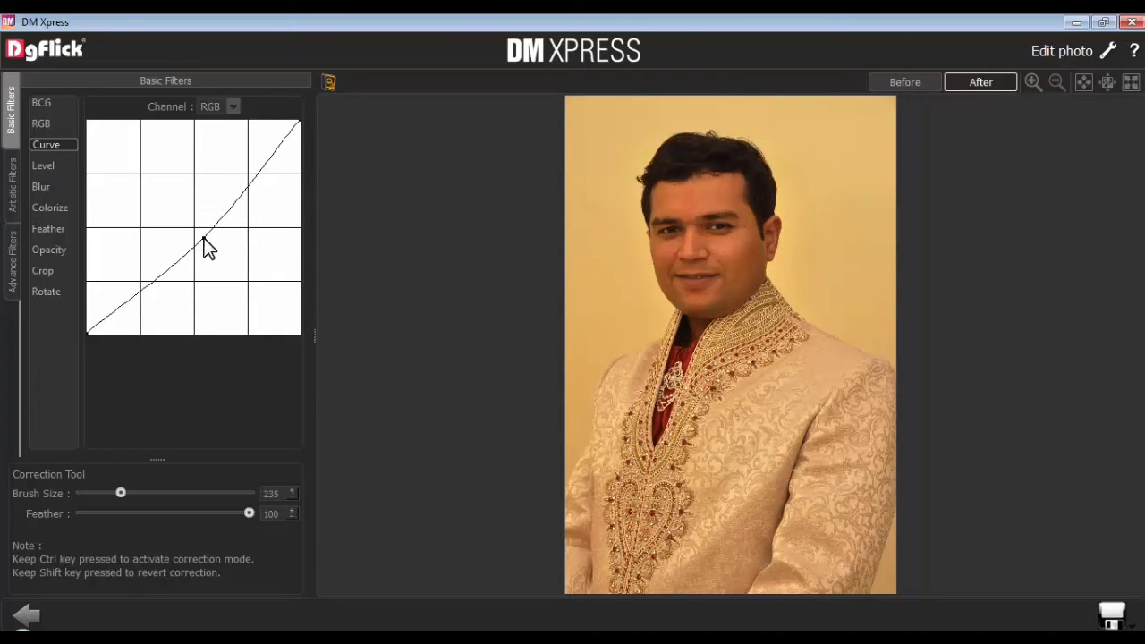
left_click(327, 81)
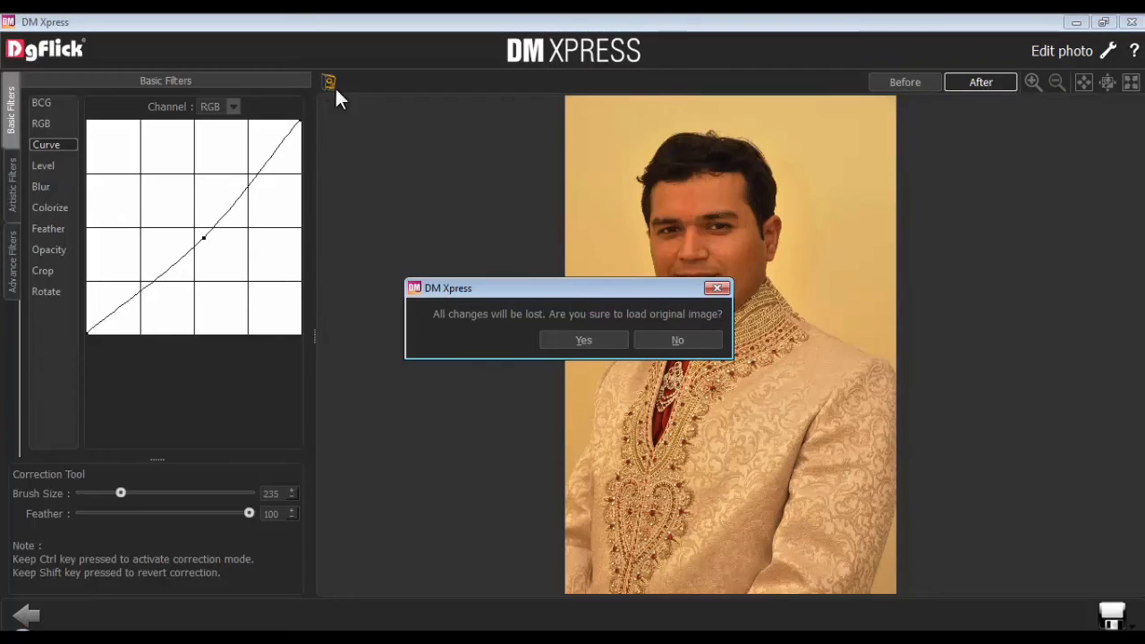
left_click(581, 341)
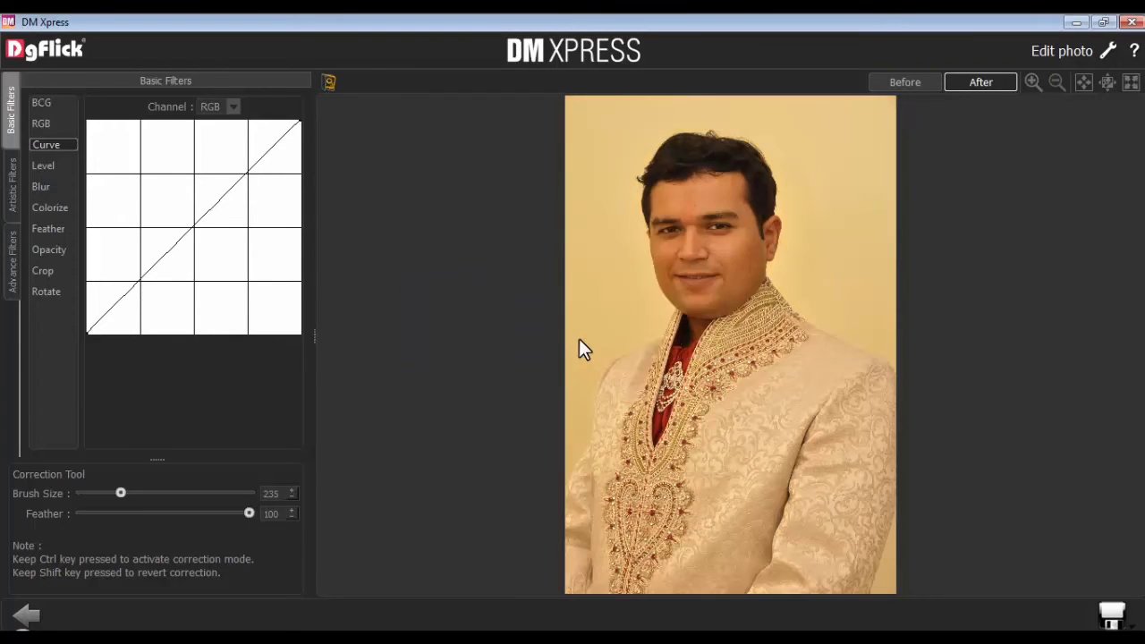
Try levels with input black at 22 and output white at 233 on the RGB channel, and reload the original image
left_click(45, 168)
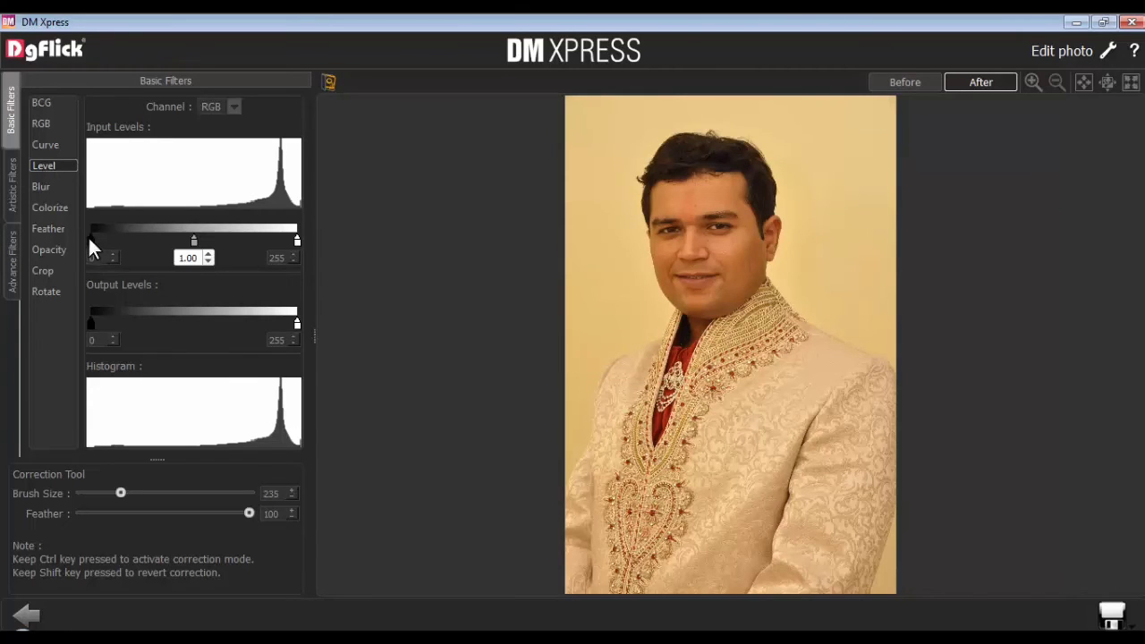
left_click_drag(89, 237, 109, 238)
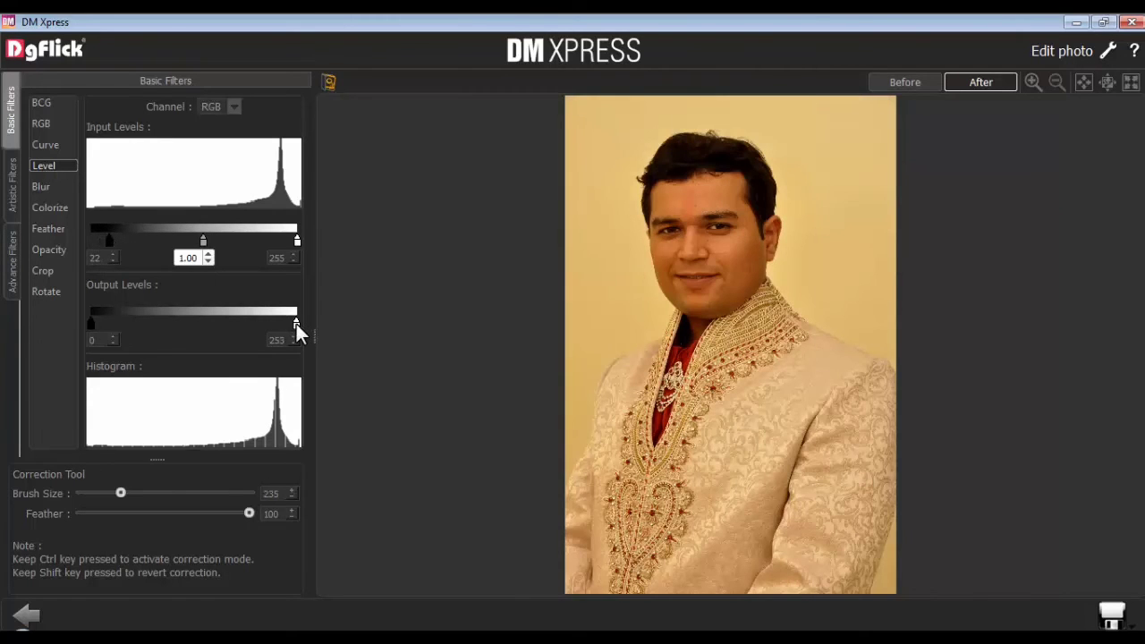
left_click_drag(296, 320, 278, 325)
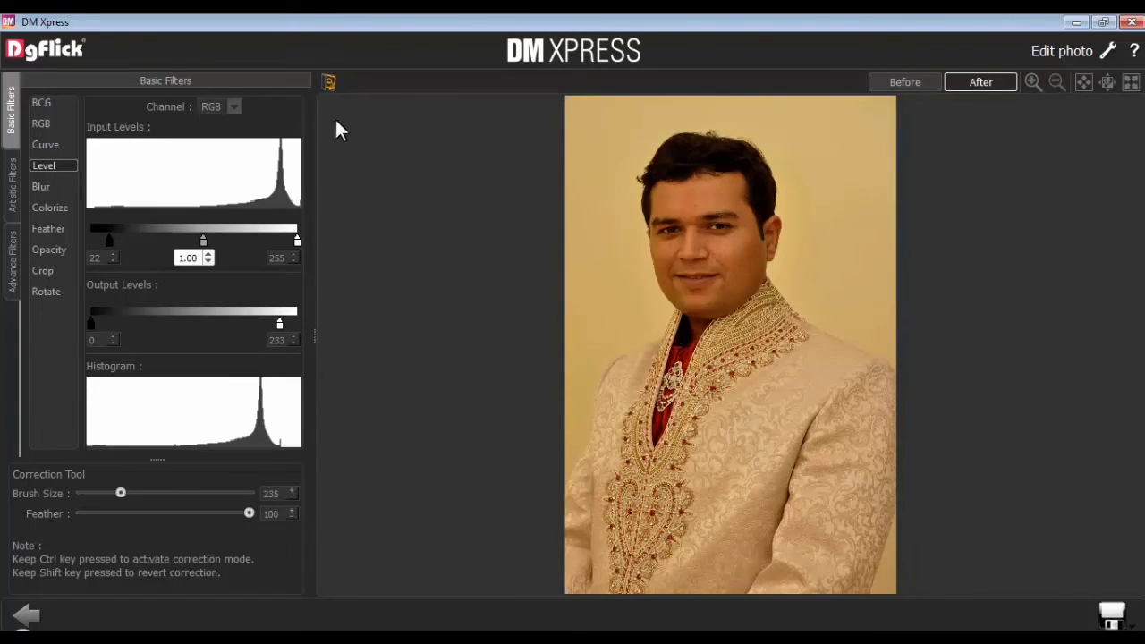
left_click(329, 81)
left_click(582, 338)
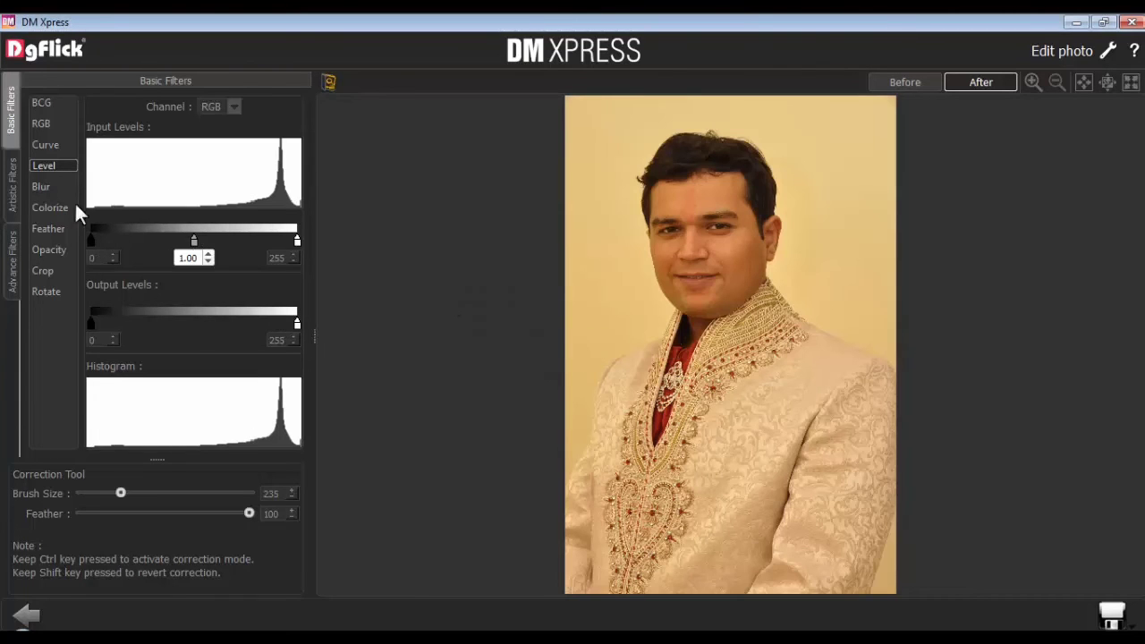
Try a blur of 7 and a colorize with red sampled from the shirt at 69 opacity and a reduced level, resetting each
left_click(42, 188)
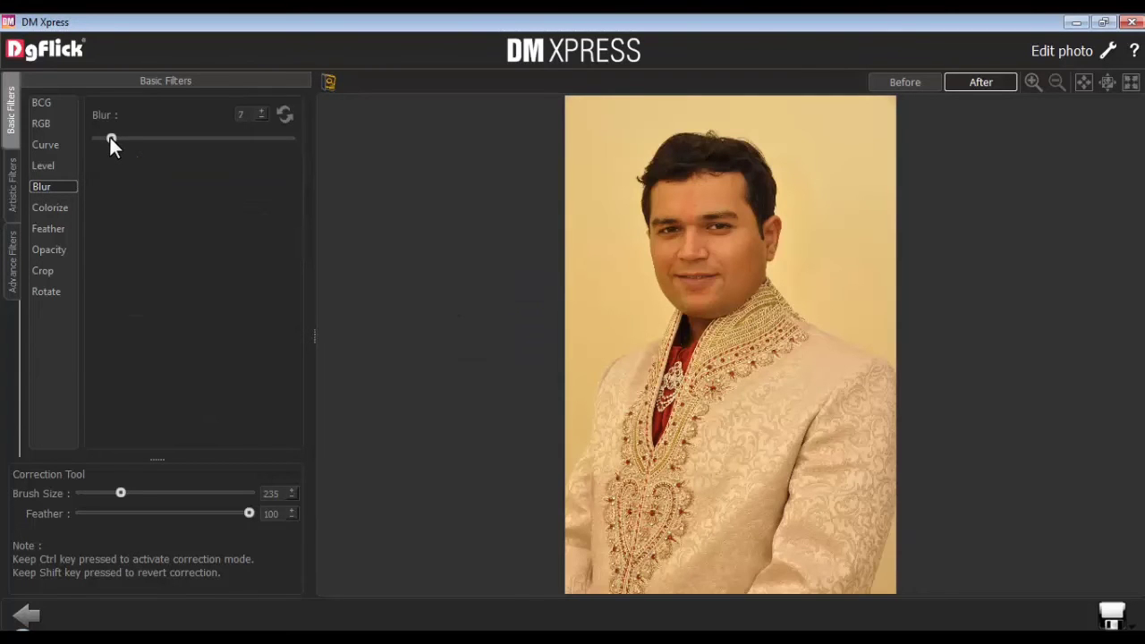
left_click(285, 114)
left_click(49, 206)
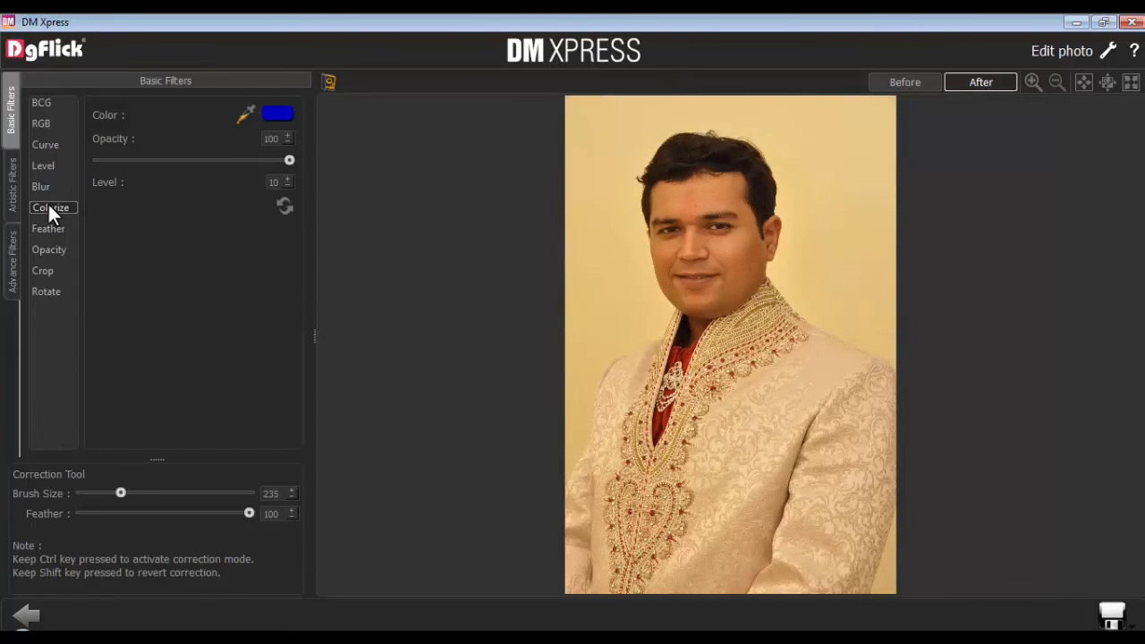
left_click(245, 114)
left_click(688, 355)
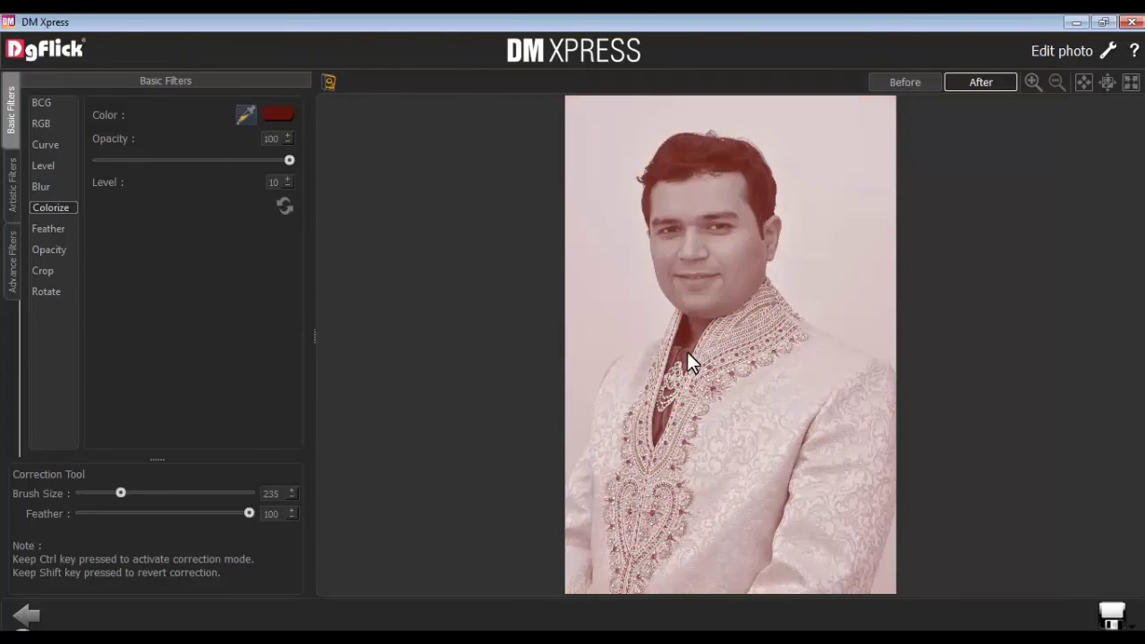
left_click_drag(288, 160, 271, 160)
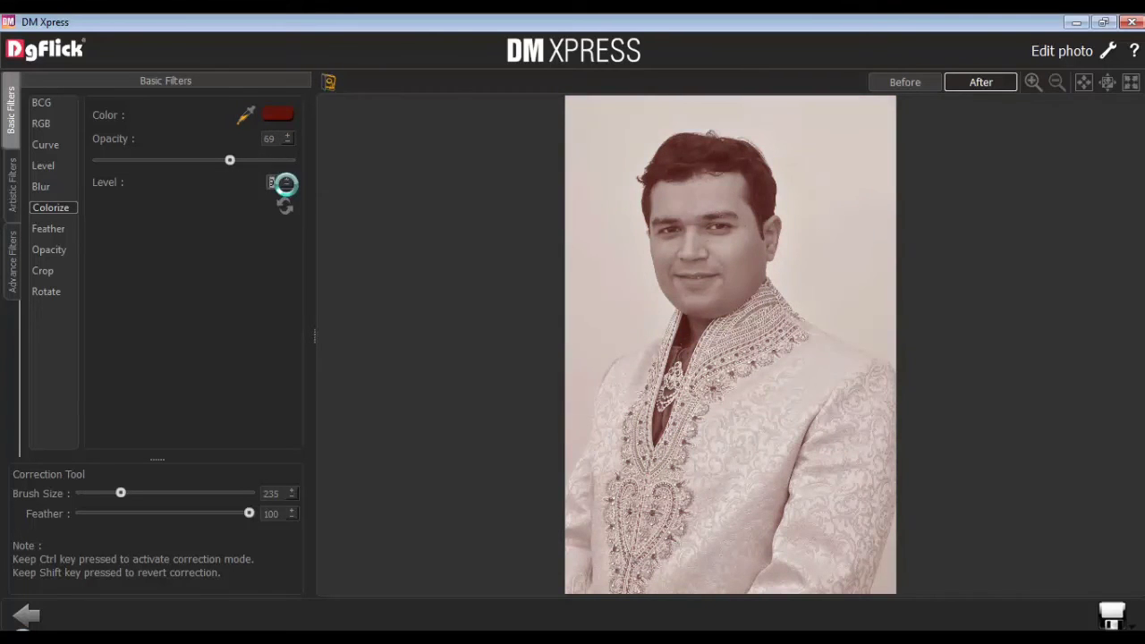
scroll(285, 182, "down", 5)
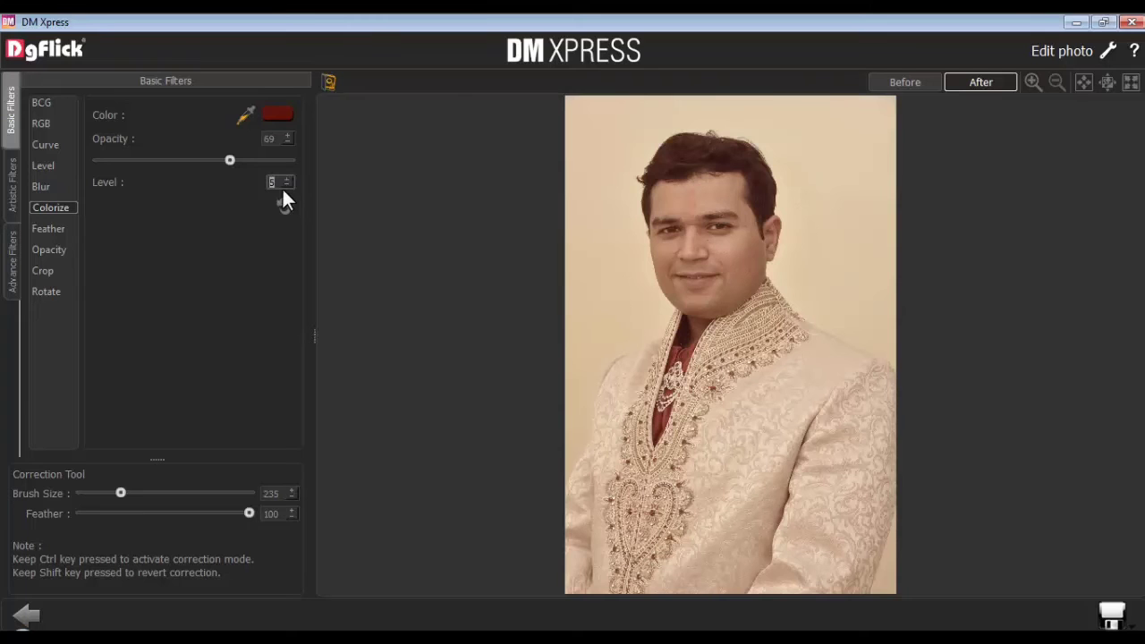
left_click(283, 204)
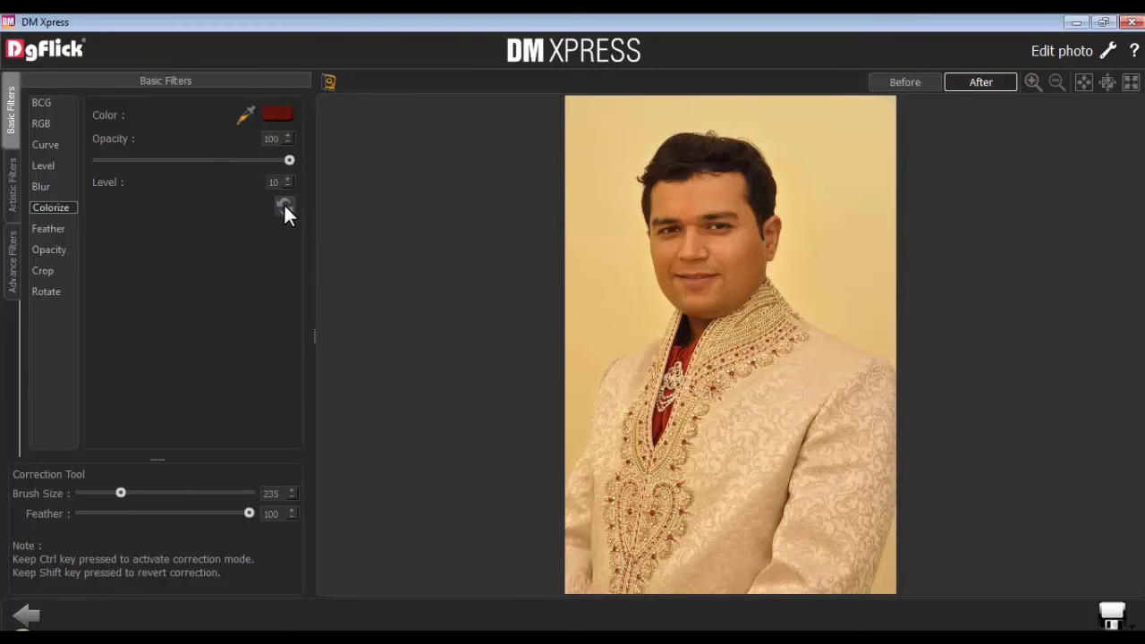
Try a feather of 180 and an opacity of 73 on the groom's photo, resetting each one
left_click(51, 228)
left_click_drag(95, 143, 131, 146)
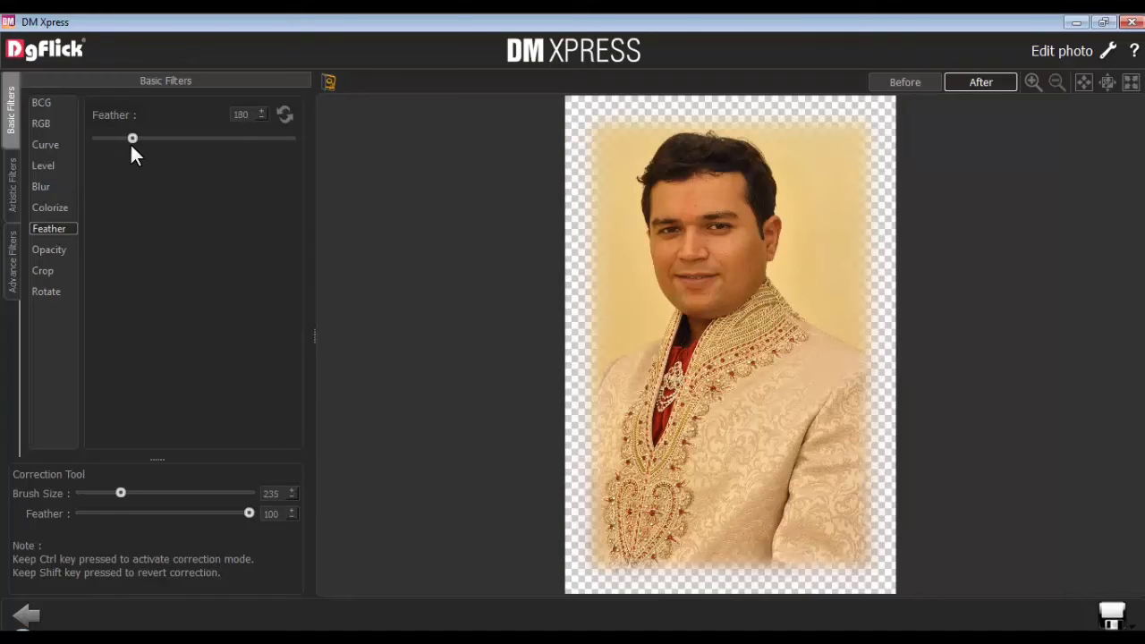
left_click(283, 116)
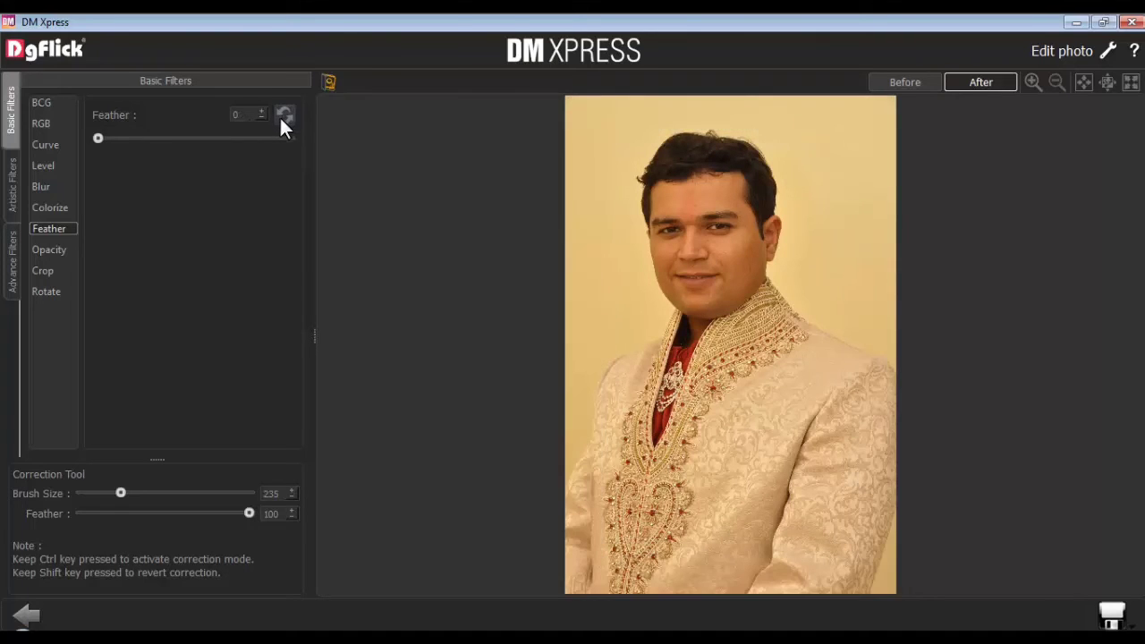
left_click(50, 251)
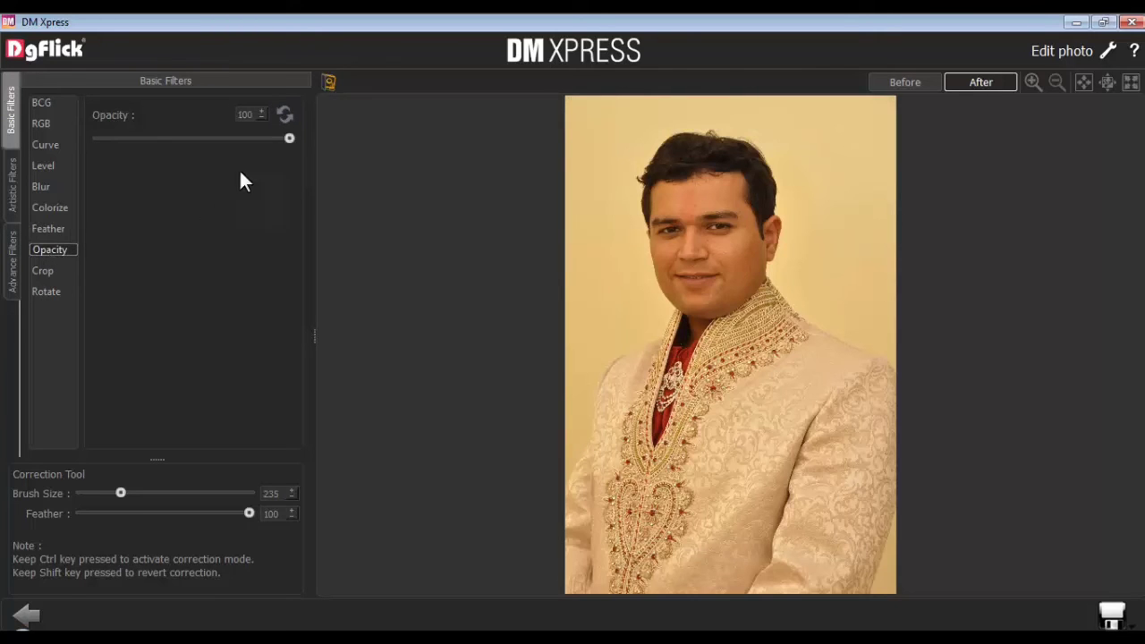
left_click_drag(249, 146, 236, 149)
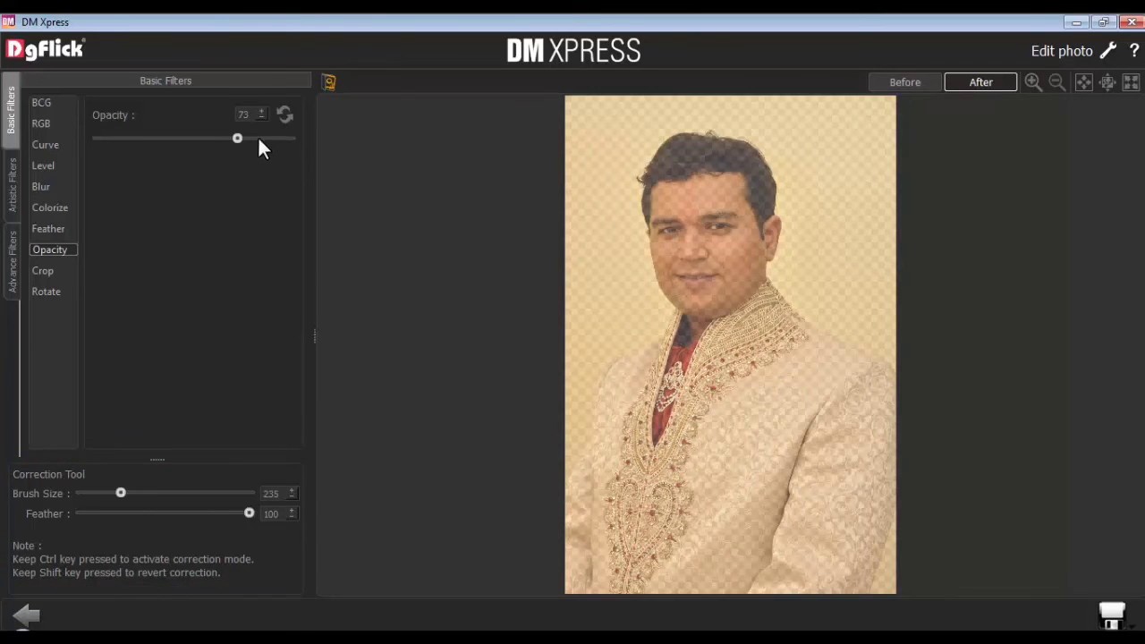
left_click(284, 116)
left_click(50, 270)
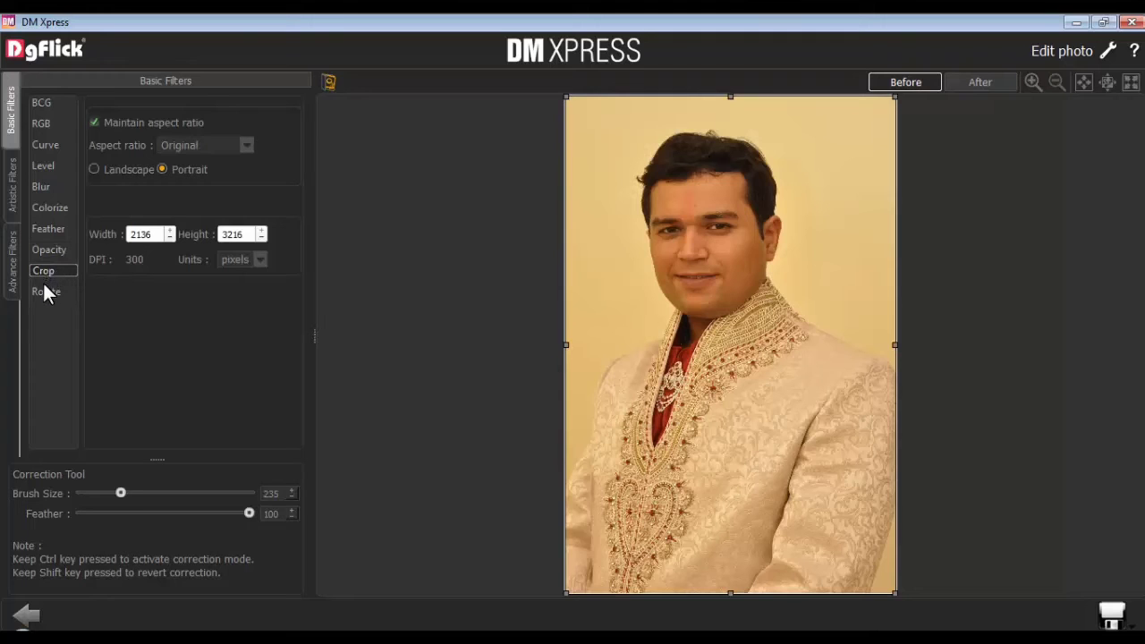
left_click(45, 291)
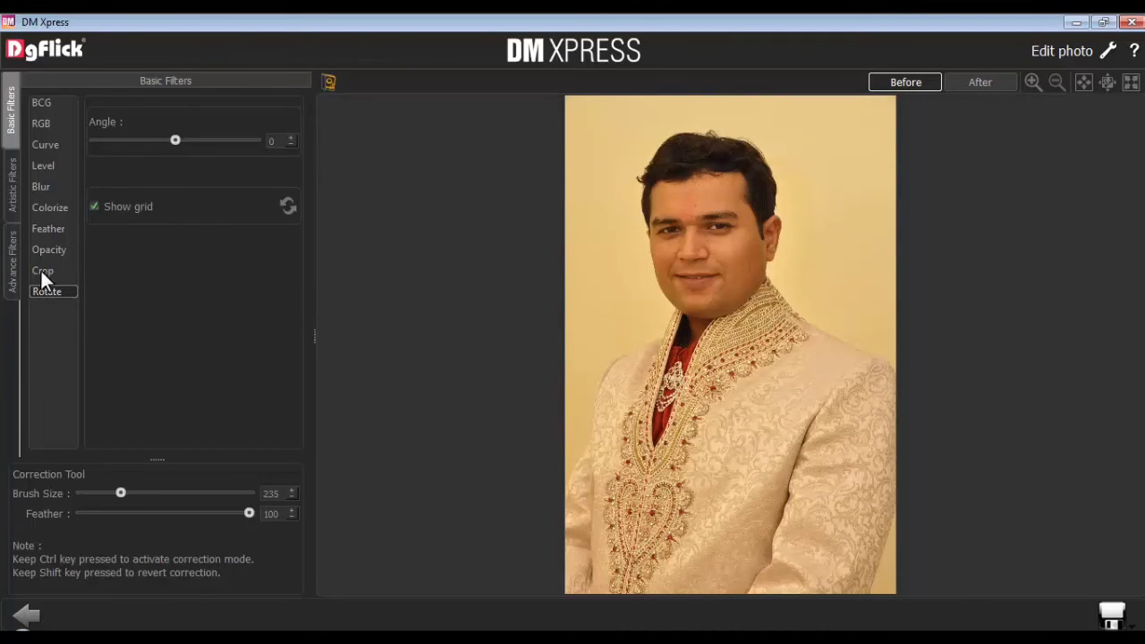
Try the Sepia artistic filter on the groom's photo and reload the original image
left_click(10, 194)
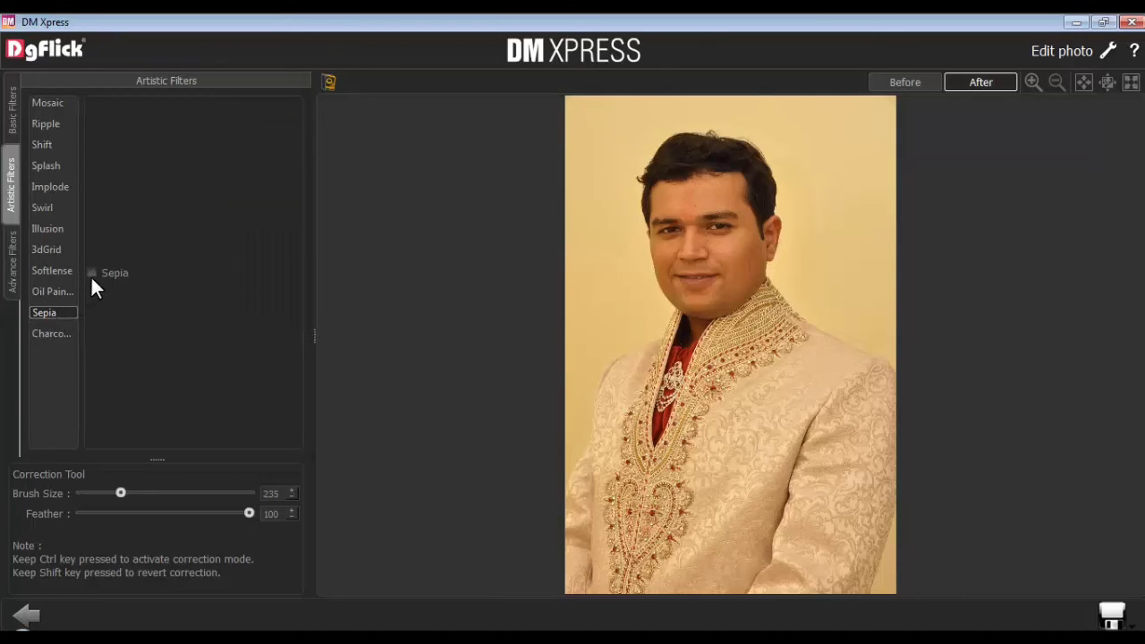
left_click(90, 270)
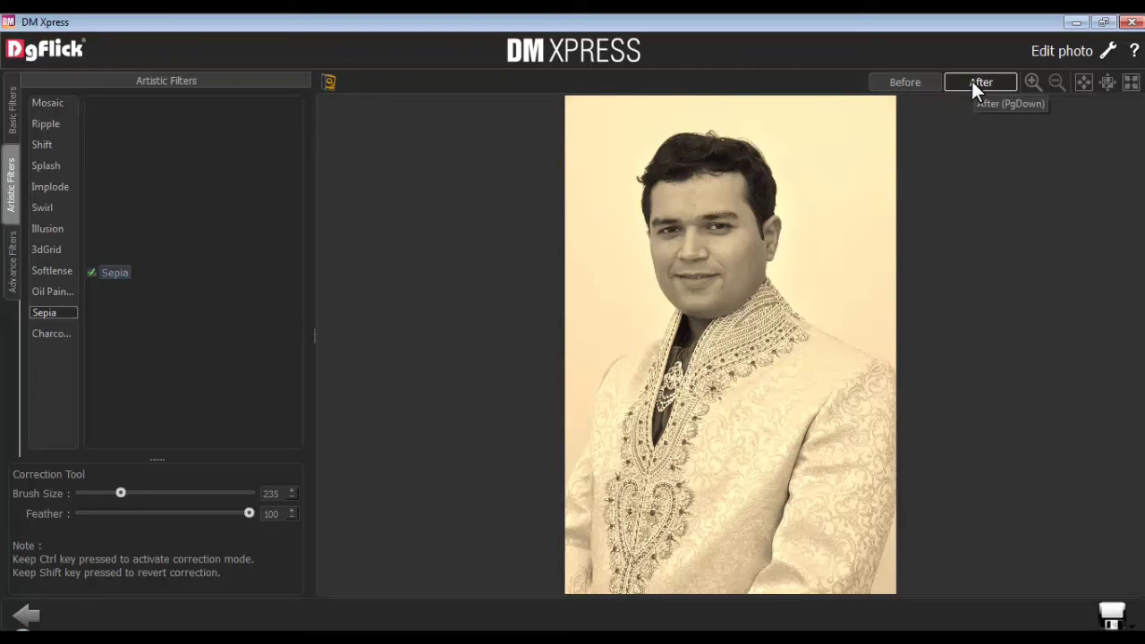
left_click(41, 338)
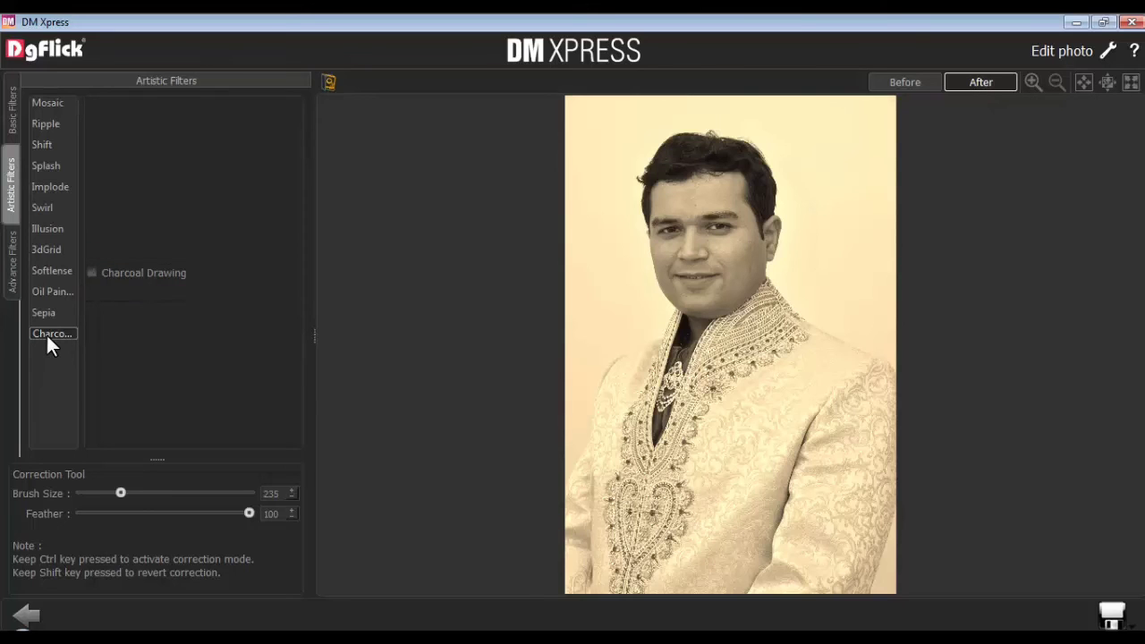
left_click(329, 82)
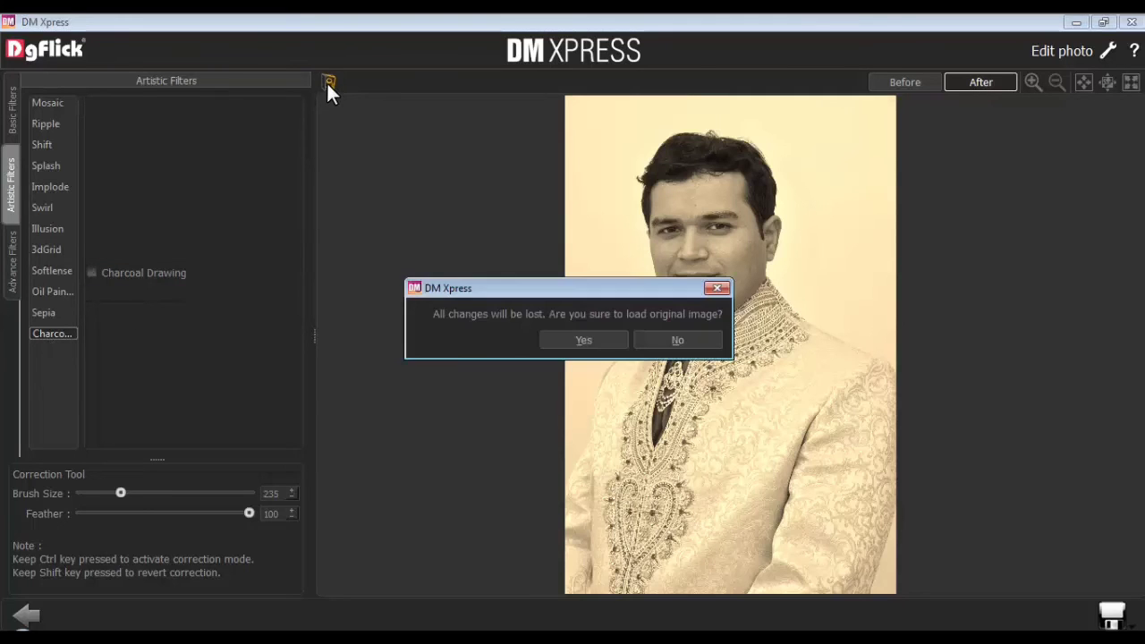
left_click(581, 341)
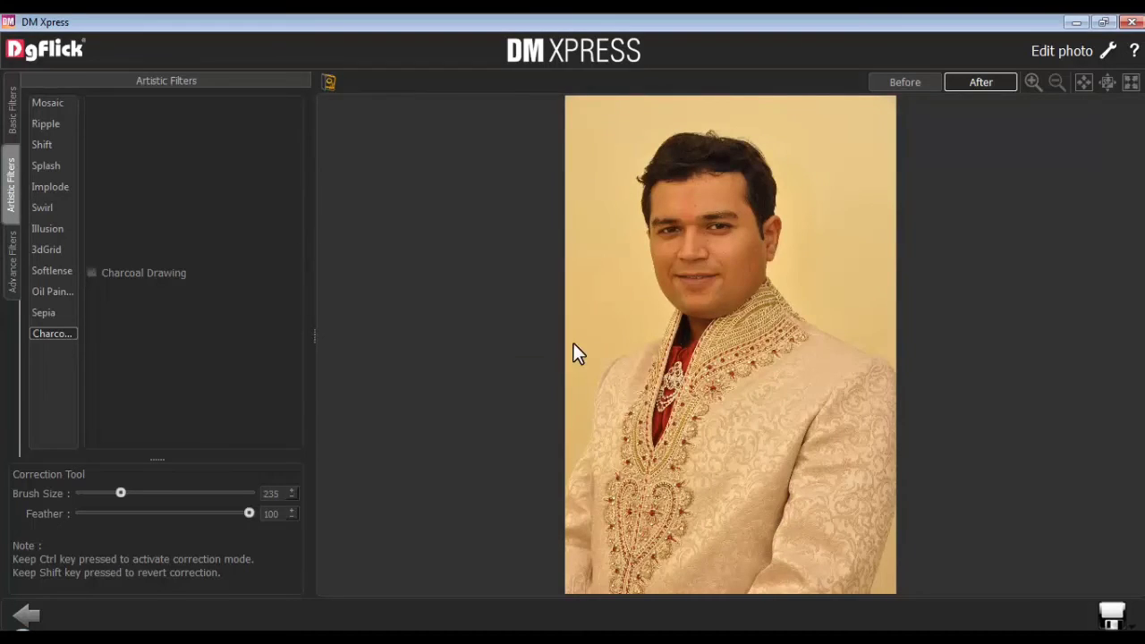
Import all the 8BF plugins in the Photoshop plugins folder on drive E as advance filters
left_click(12, 263)
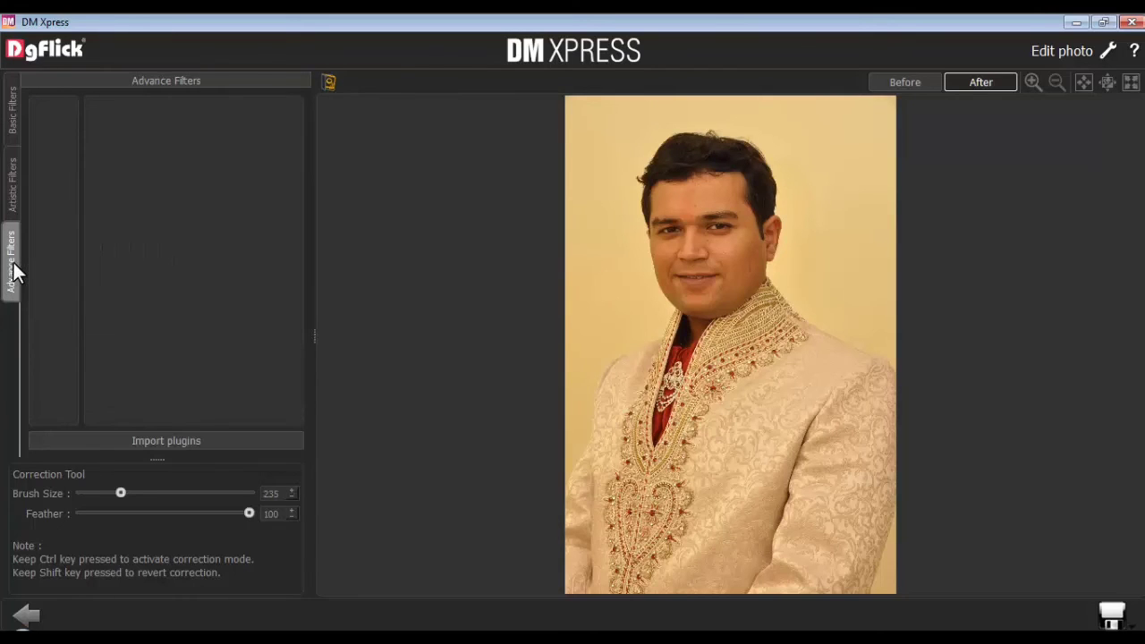
left_click(159, 442)
left_click(252, 447)
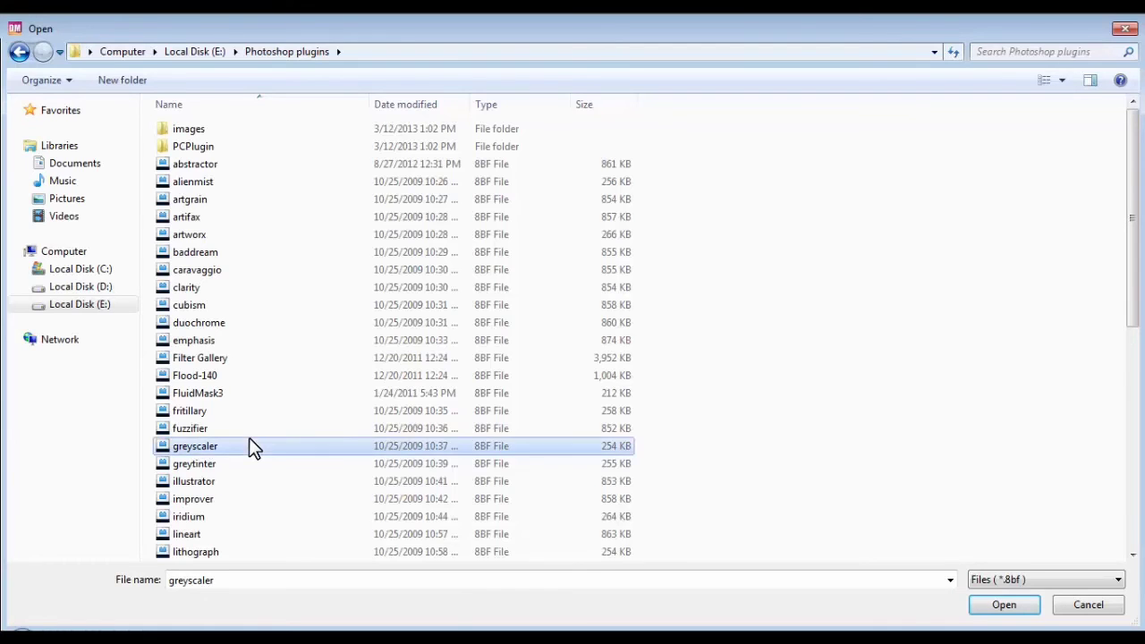
key("ctrl+a")
left_click(1006, 606)
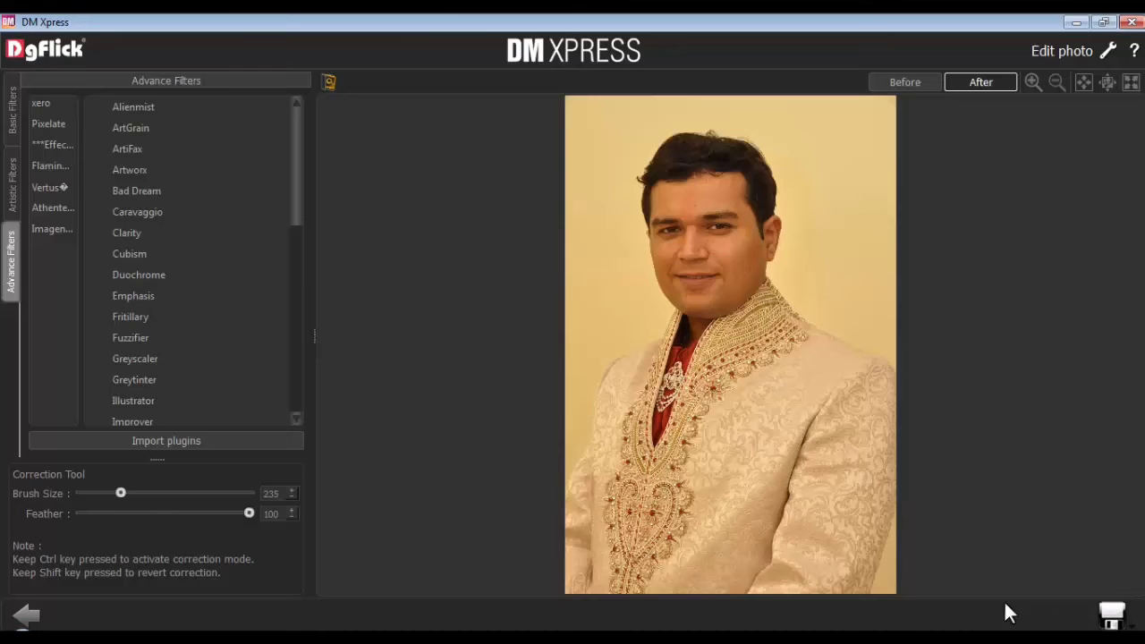
Select the Bad Dream plugin filter and save the photo into the project's Boy slot
left_click(142, 191)
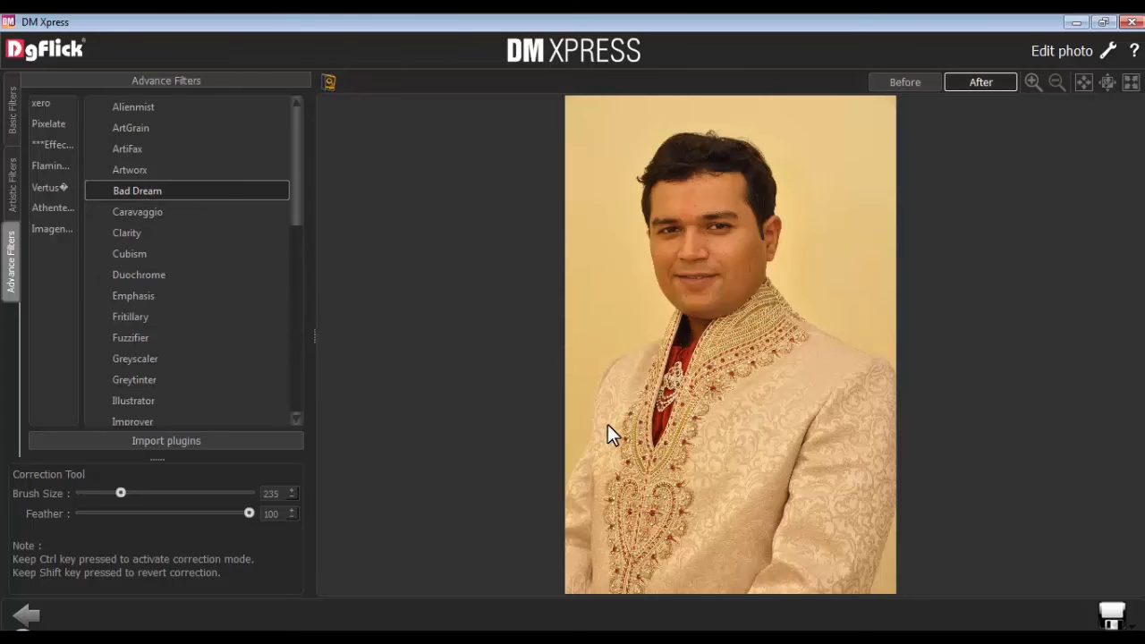
left_click(1112, 614)
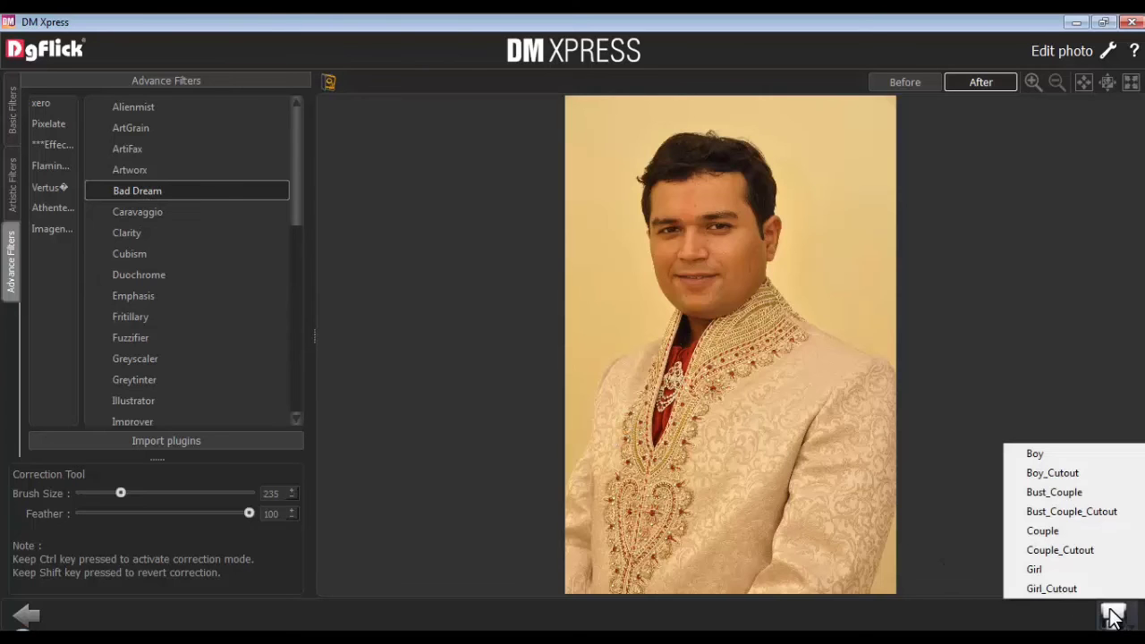
left_click(1039, 453)
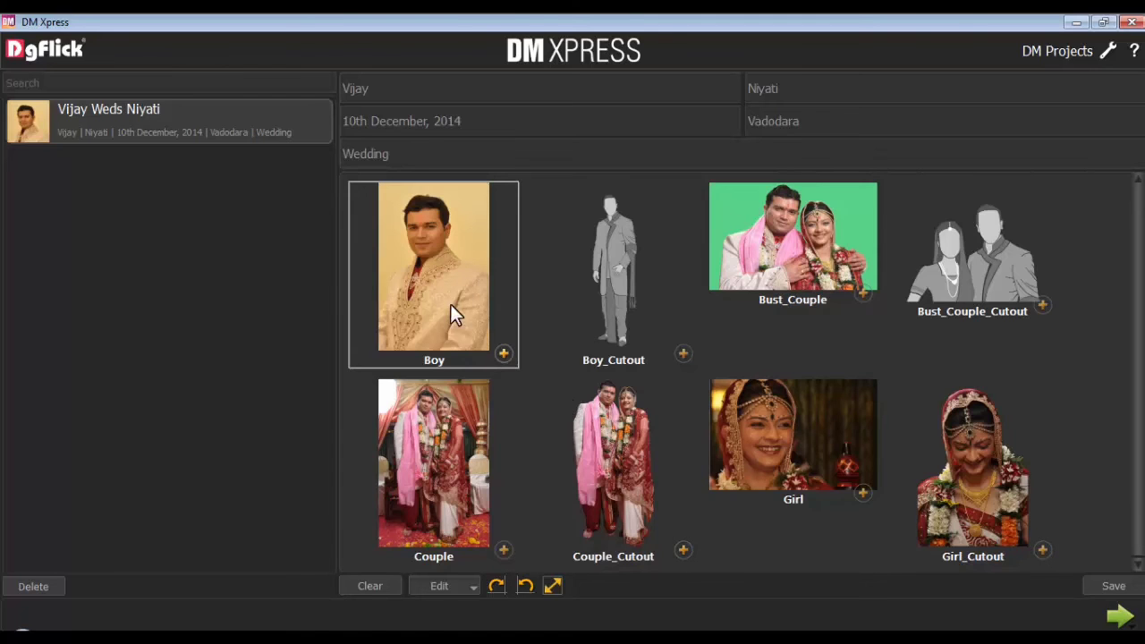
Open the Boy photo for Lasso editing and trace the jacket from the sleeve at the photo's edge up over the shoulder
left_click(455, 583)
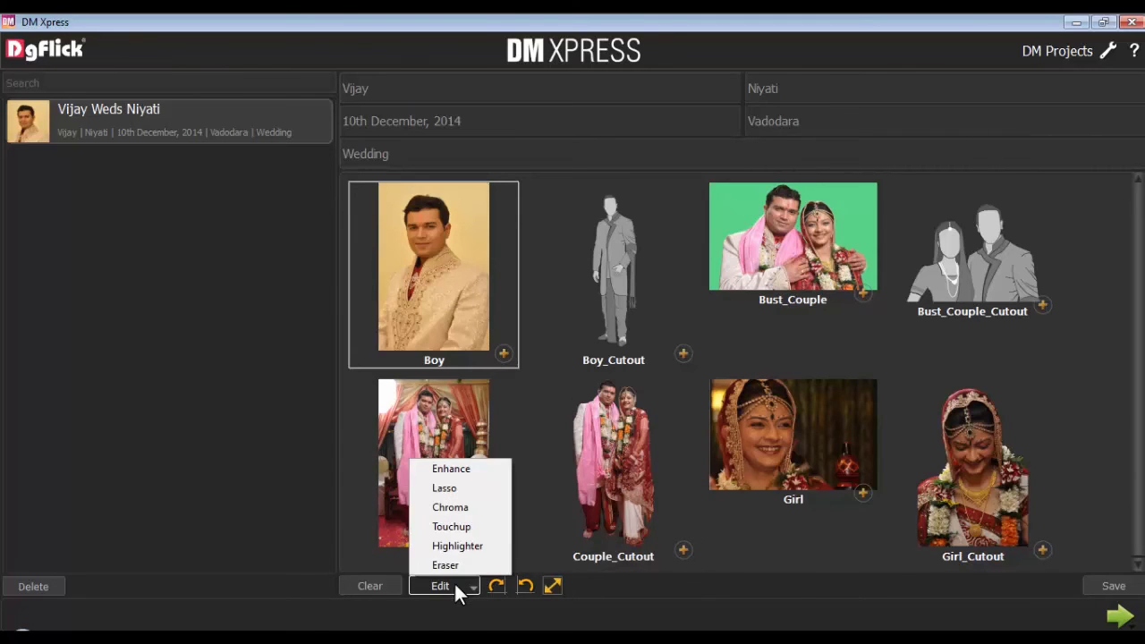
left_click(449, 488)
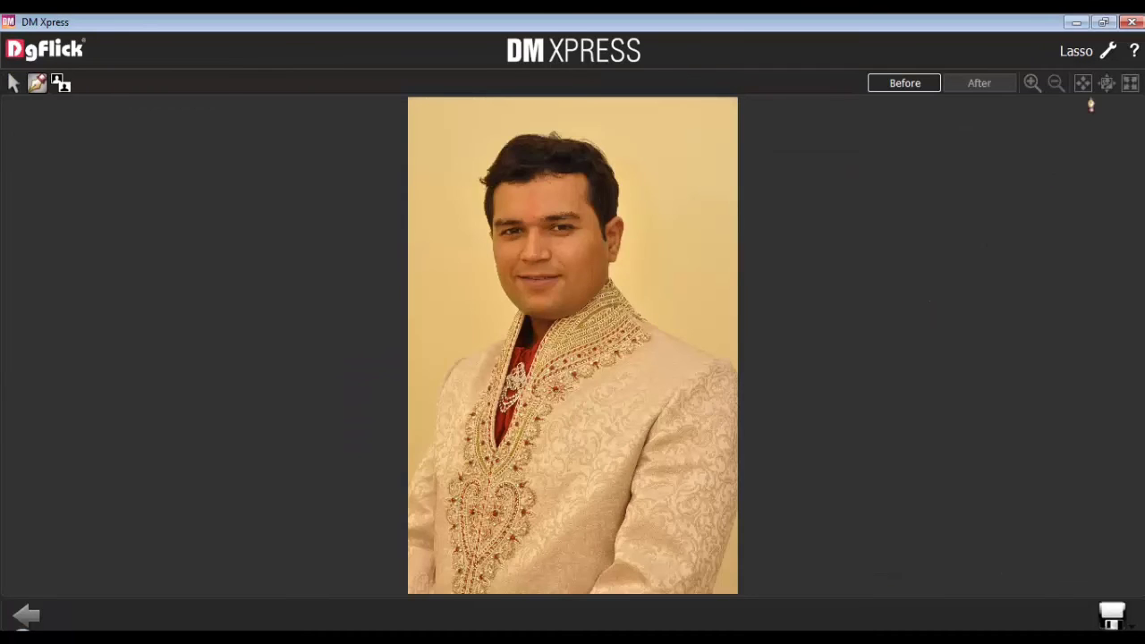
left_click(1106, 83)
scroll(638, 376, "down", 10)
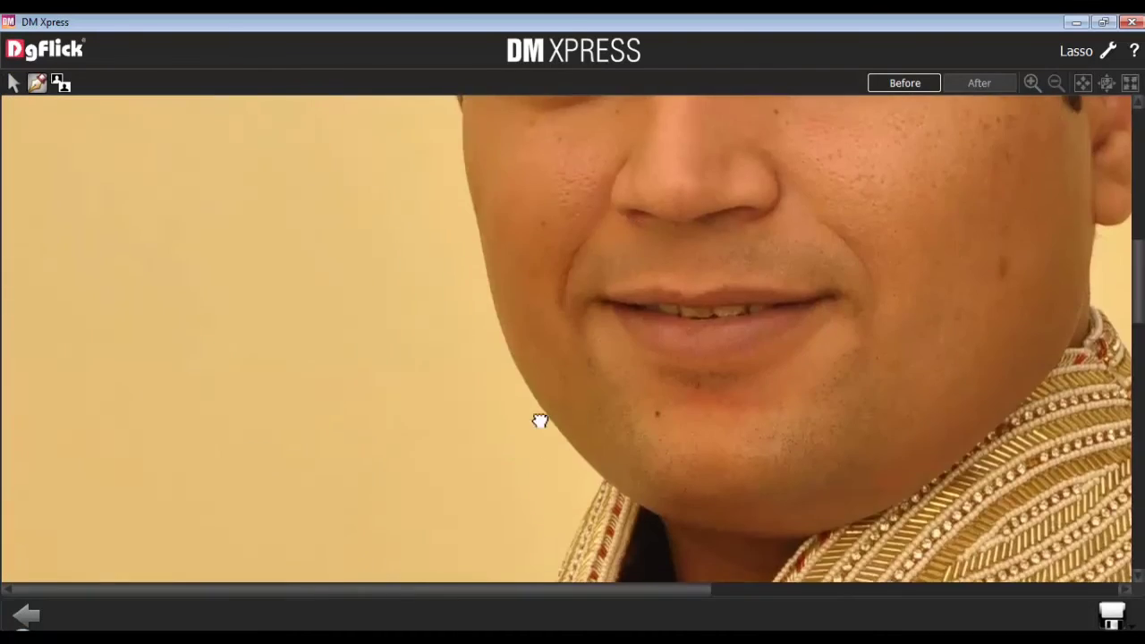
scroll(564, 396, "down", 8)
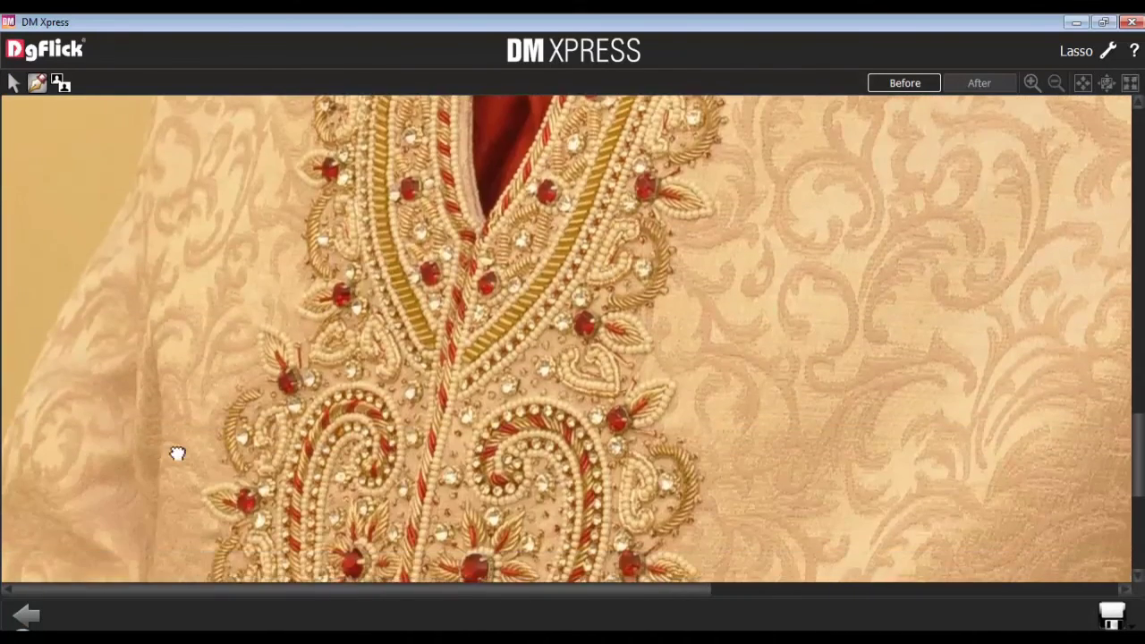
left_click(4, 438)
left_click(118, 213)
left_click_drag(154, 127, 154, 399)
left_click(150, 355)
left_click(167, 187)
left_click_drag(193, 126, 167, 393)
left_click(284, 254)
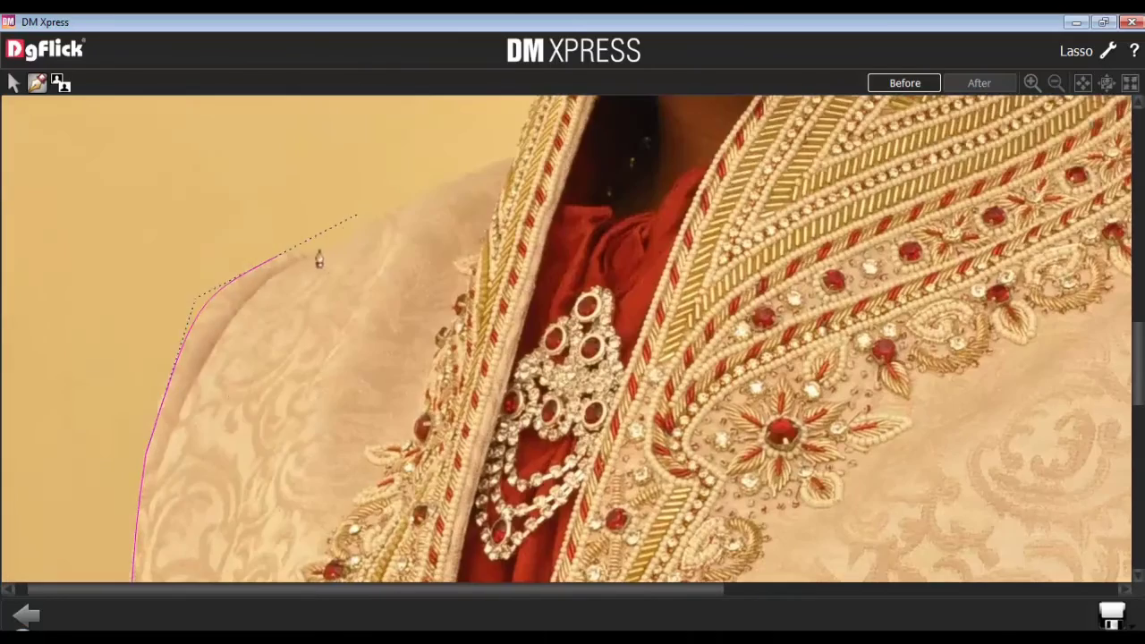
Continue the lasso path up the collar, around the groom's face and hair, and down past the ear
left_click_drag(570, 108, 532, 262)
left_click(548, 215)
left_click_drag(424, 266, 417, 224)
left_click_drag(421, 143, 426, 376)
left_click_drag(804, 269, 542, 305)
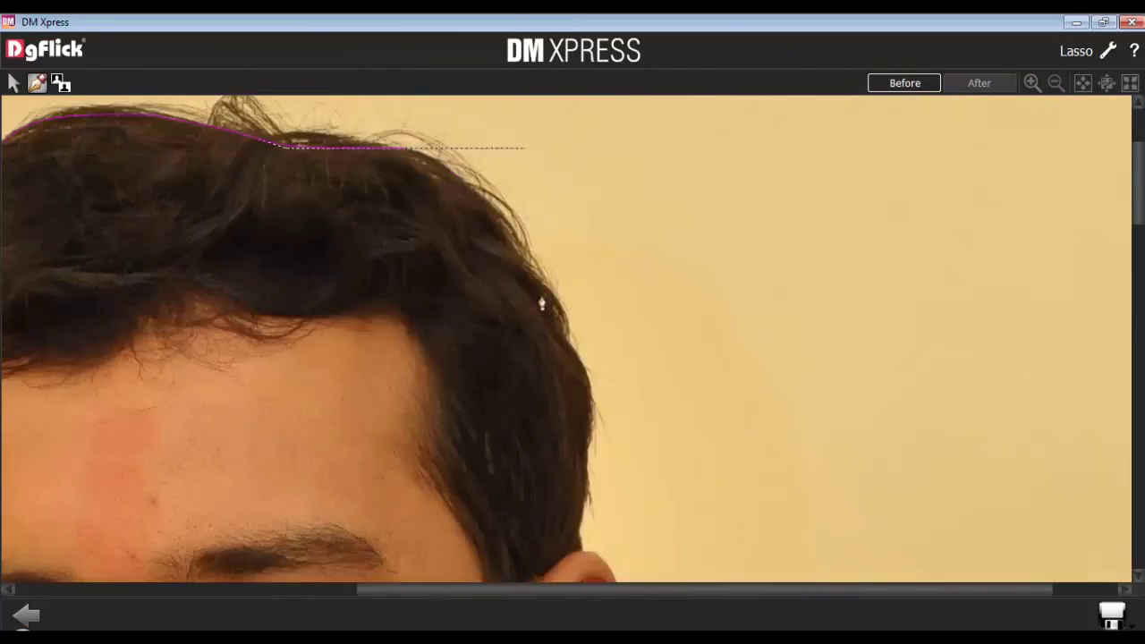
left_click_drag(573, 501, 525, 232)
left_click(525, 256)
left_click_drag(529, 458, 519, 492)
left_click(485, 509)
Trace the other shoulder, run the path down the photo's side and along its bottom edge, and close it at the starting point
scroll(537, 447, "down", 5)
left_click(600, 404)
scroll(626, 402, "down", 3)
key("ctrl+minus")
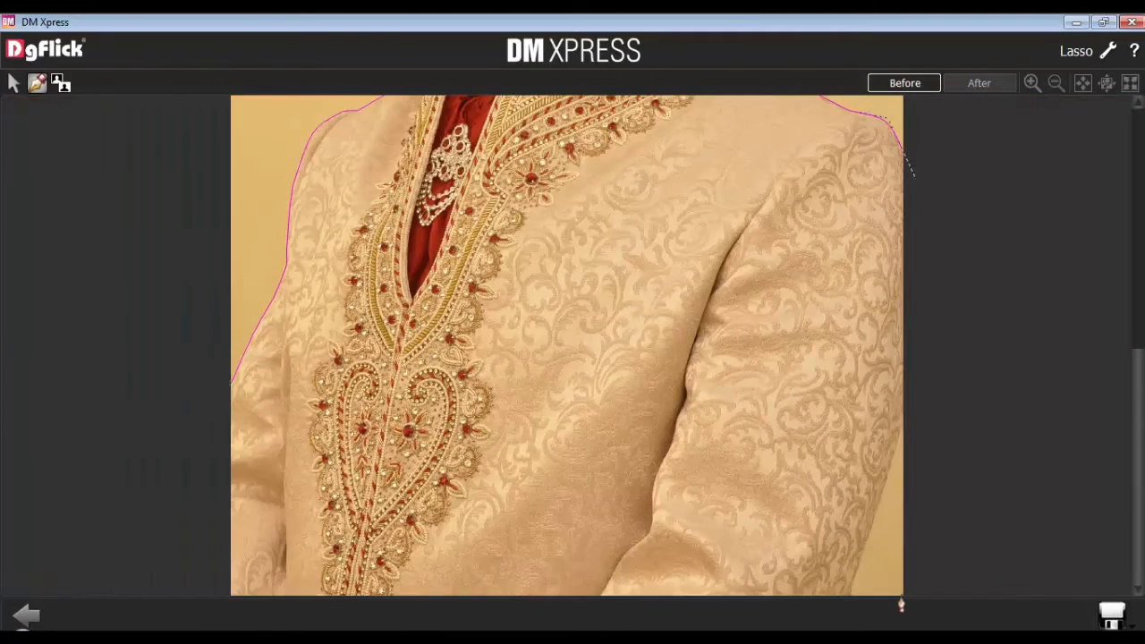
left_click(902, 594)
left_click(229, 593)
left_click(229, 392)
left_click(231, 391)
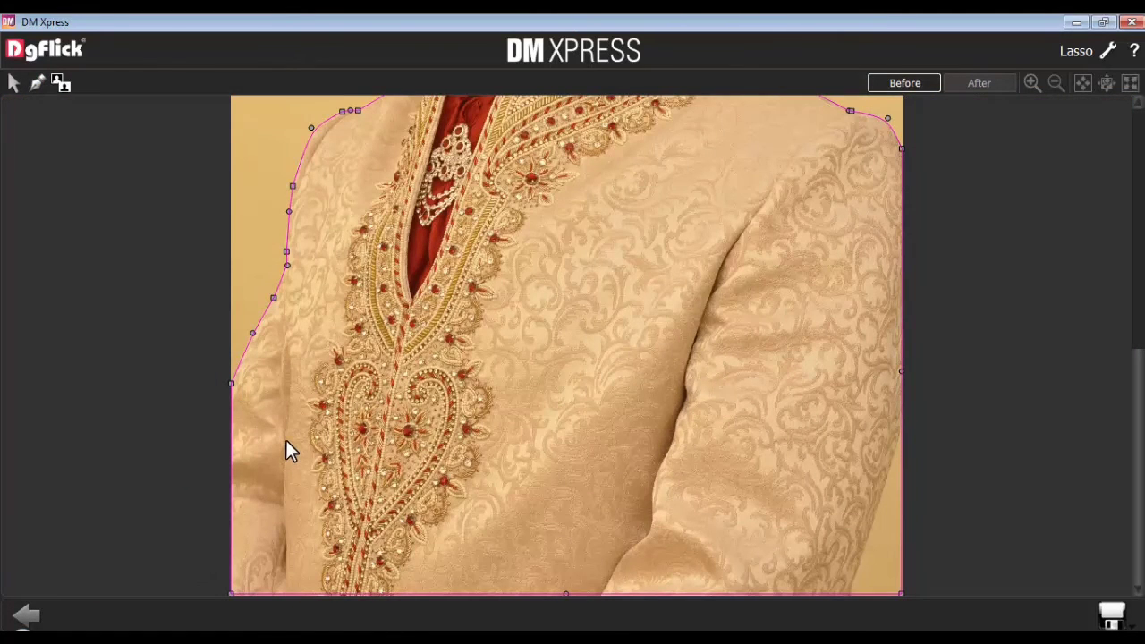
Preview the cutout, nudge the path's starting anchor outward, and invert a second path around the background wedge beside the other sleeve
left_click(973, 82)
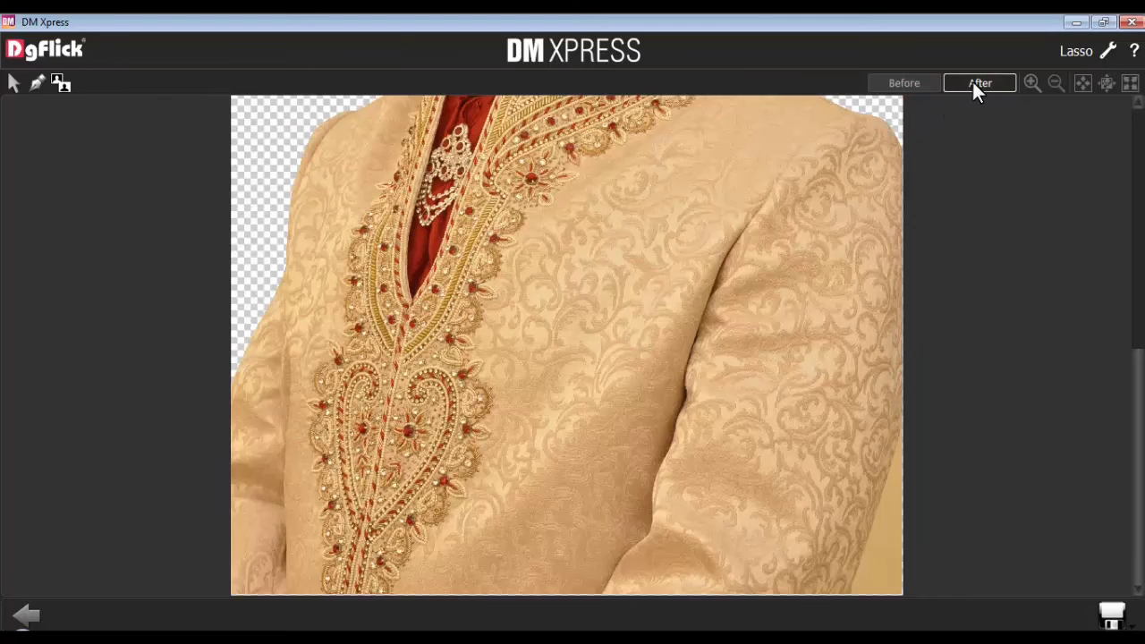
left_click(907, 80)
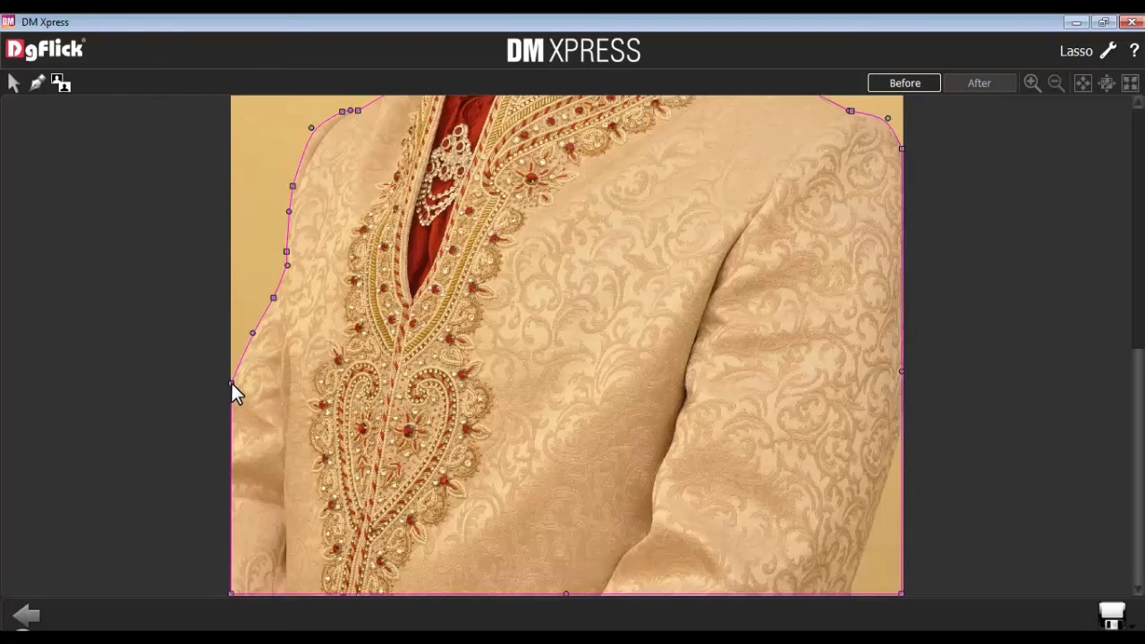
left_click_drag(231, 381, 226, 390)
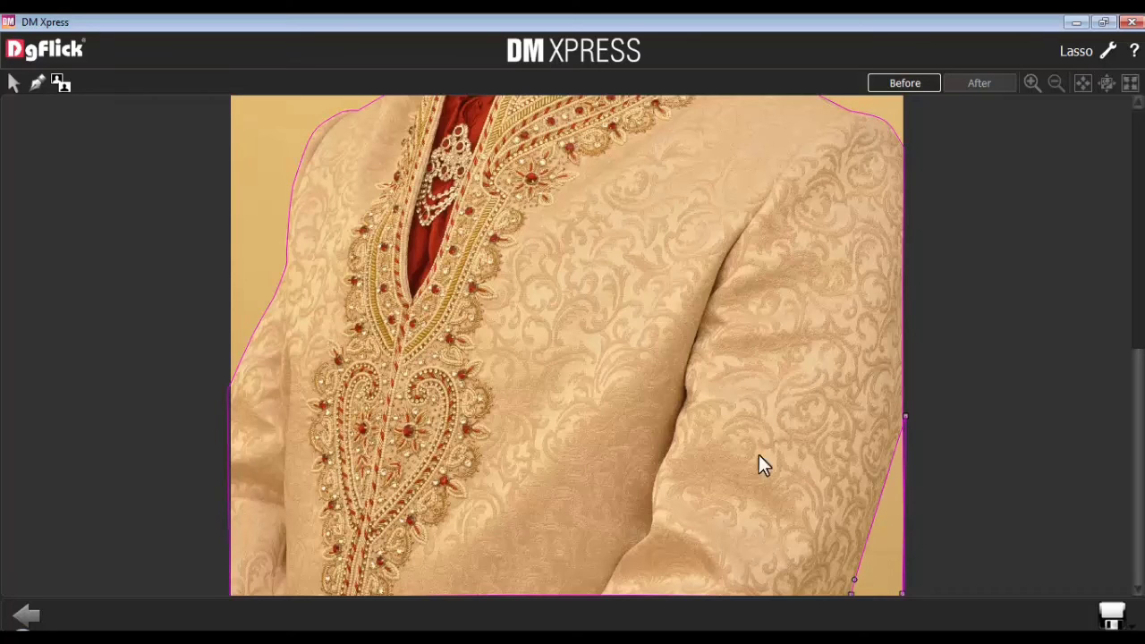
left_click(63, 86)
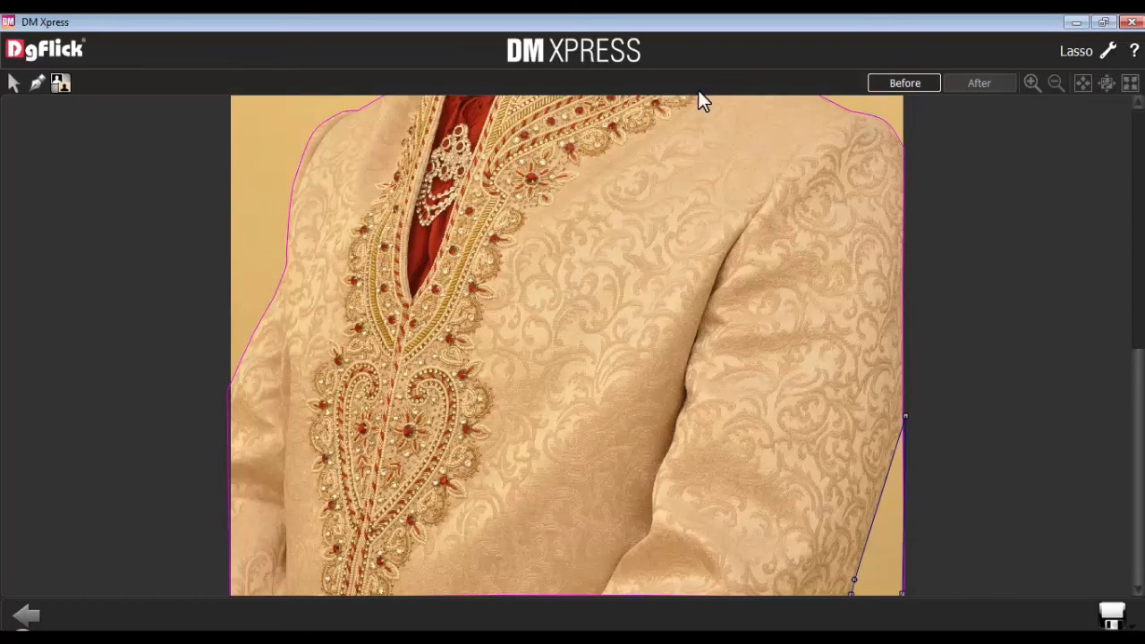
Preview the groom's cutout with the whole photo in view and save it as Boy_Cutout
left_click(968, 82)
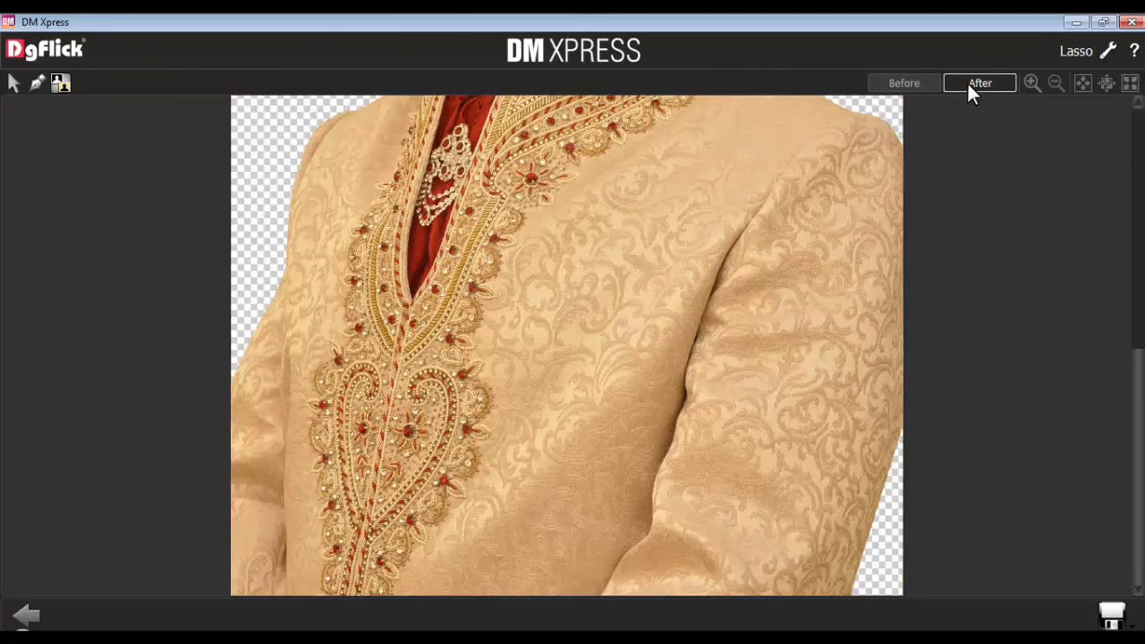
left_click(1082, 81)
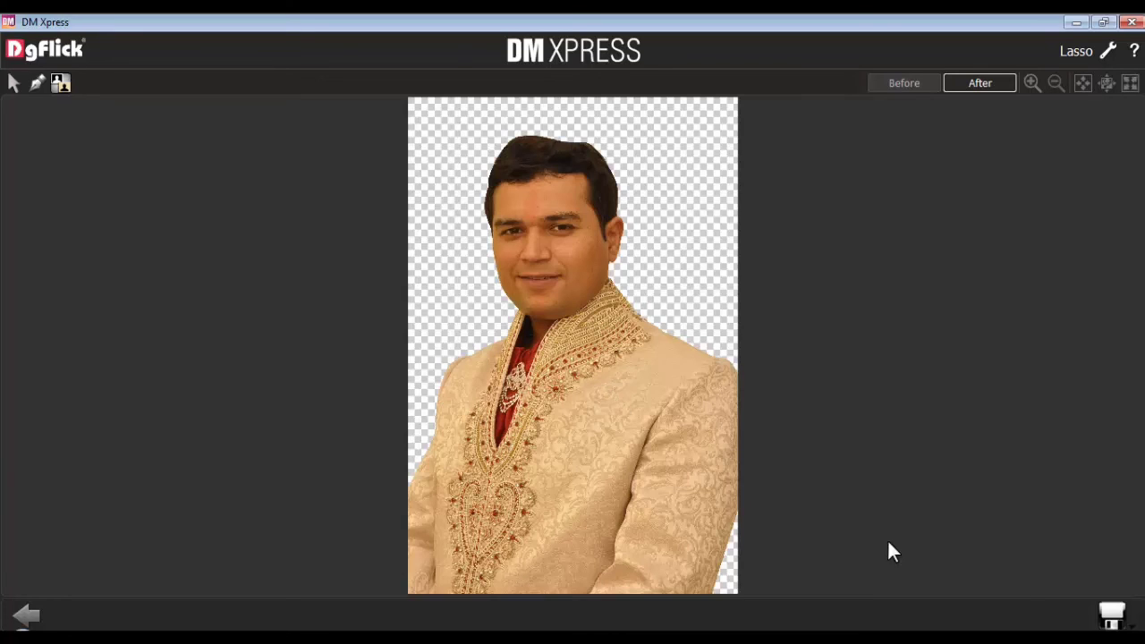
left_click(1109, 617)
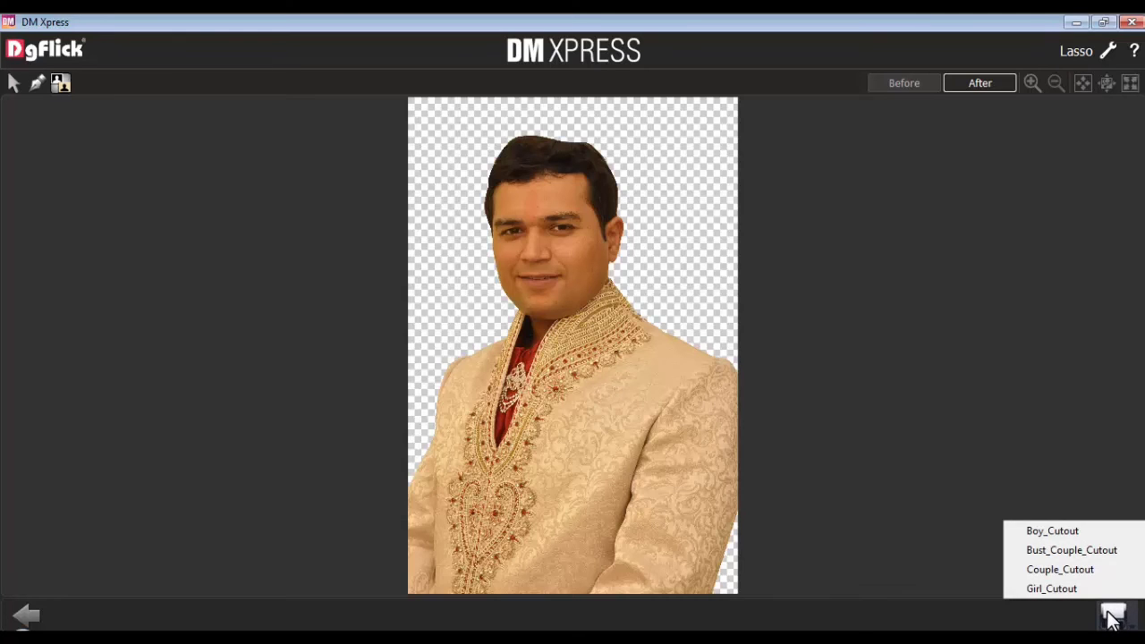
left_click(1054, 532)
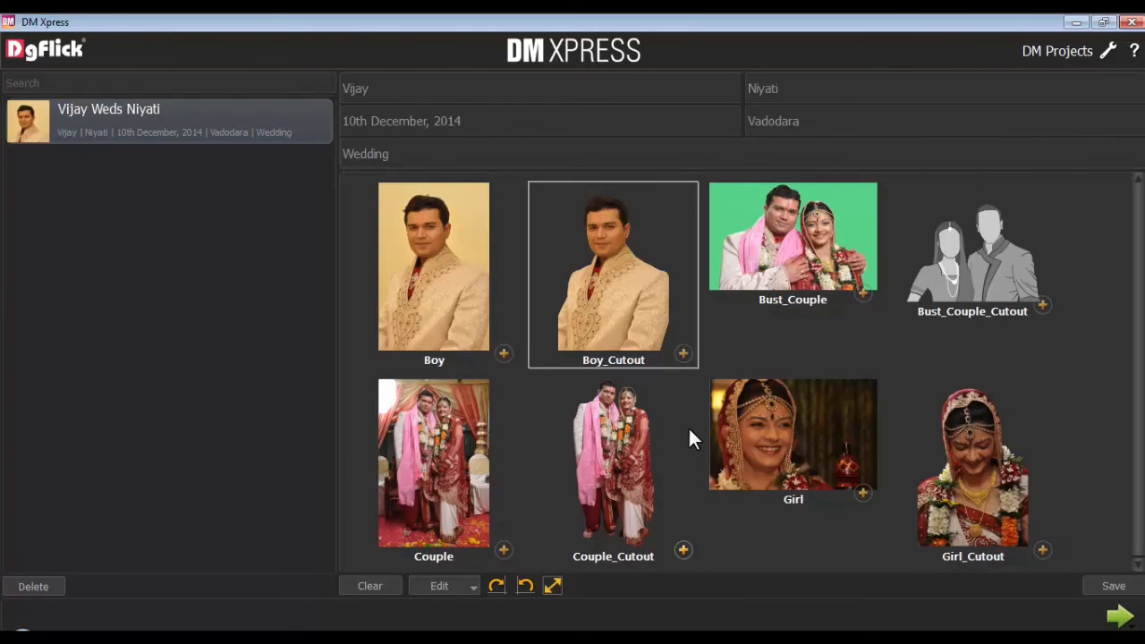
Open the Bust_Couple photo for Chroma editing and key out its green background by sampling the green
left_click(787, 244)
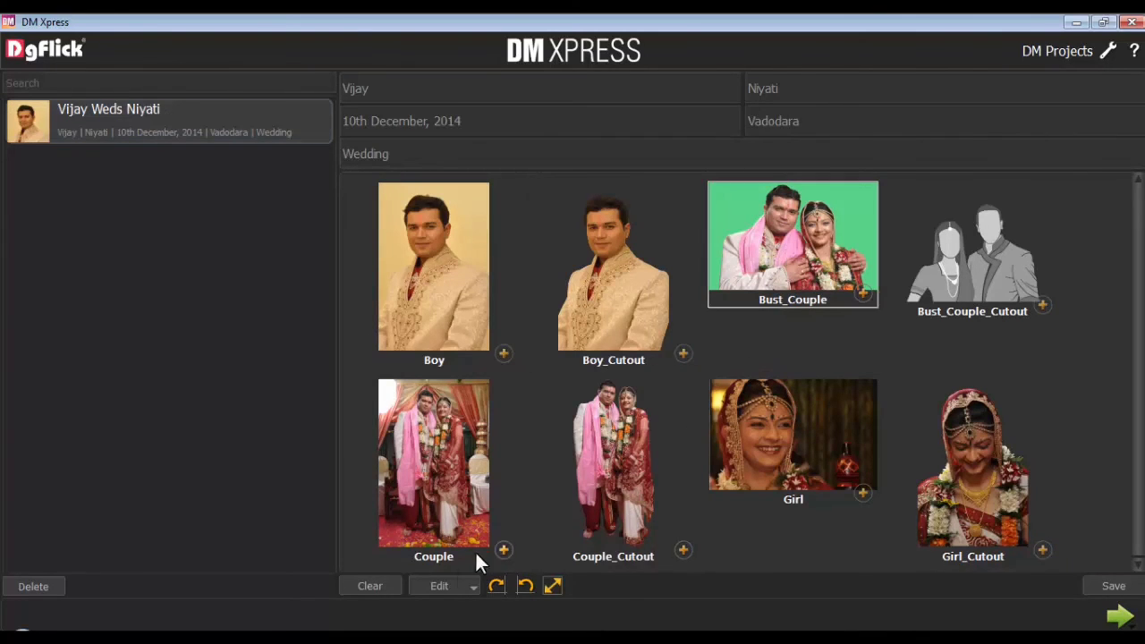
left_click(443, 585)
left_click(453, 509)
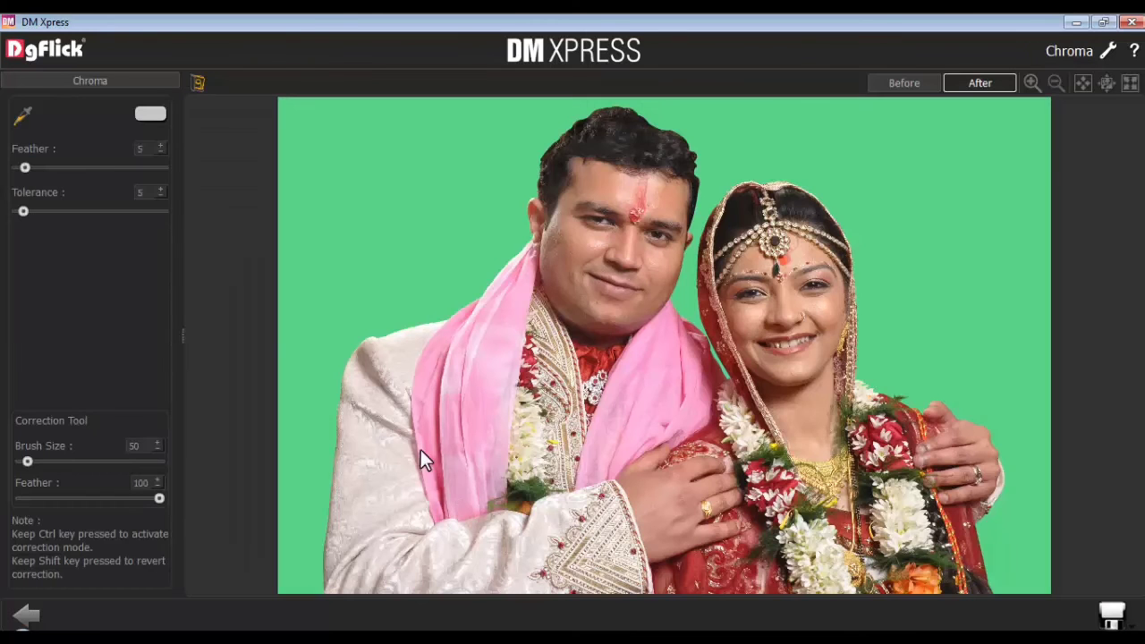
left_click(23, 116)
left_click(488, 211)
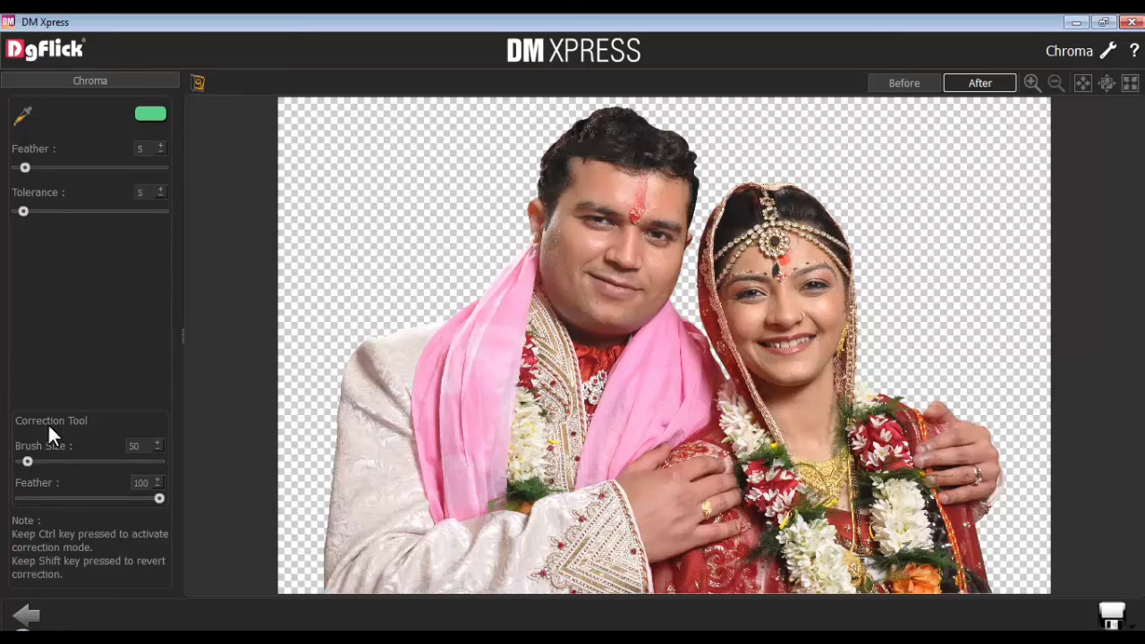
Set the correction brush size to 122 and feather to 98, and save the couple's cutout as Bust_Couple_Cutout
left_click_drag(33, 462, 37, 461)
left_click(1109, 614)
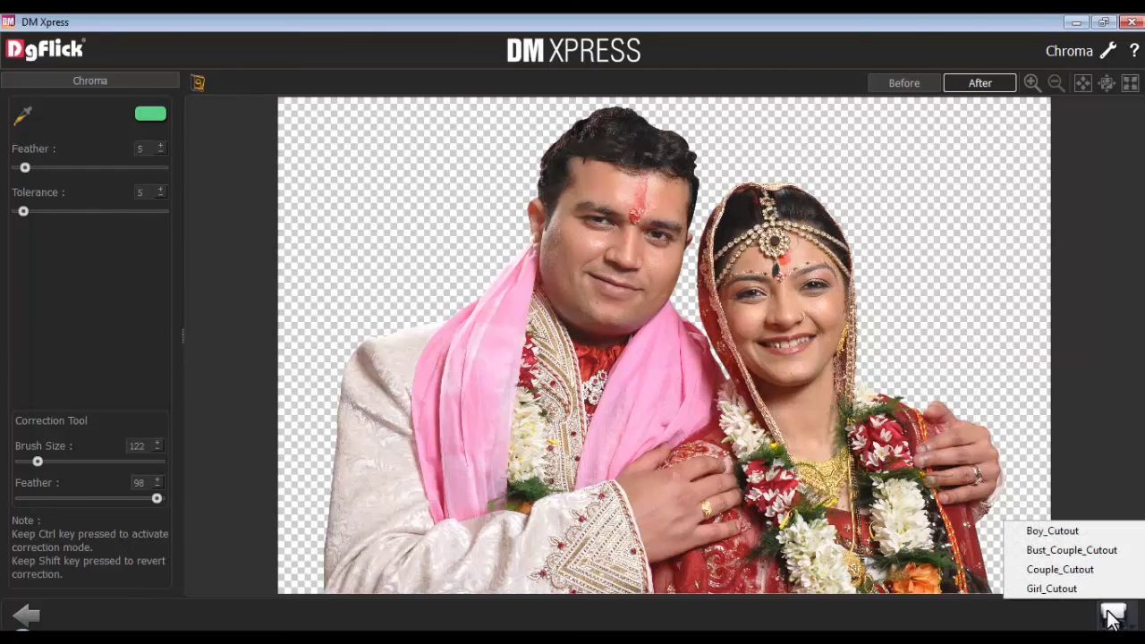
left_click(1082, 552)
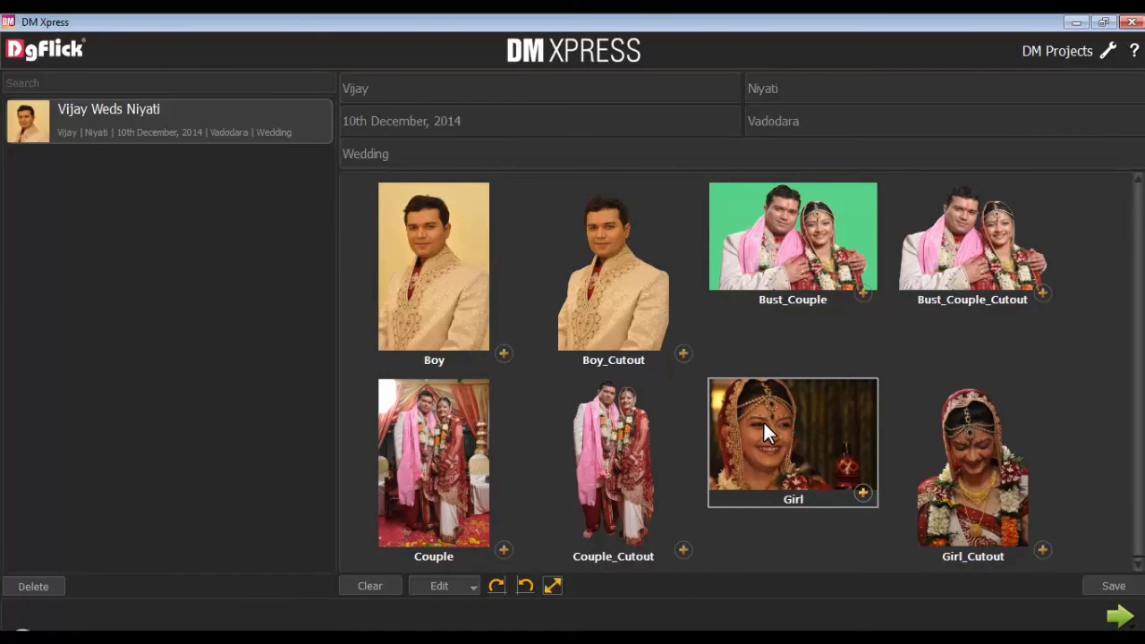
Open the Girl photo for Touchup editing at the red blemish on the bride's cheek
left_click(452, 584)
left_click(451, 527)
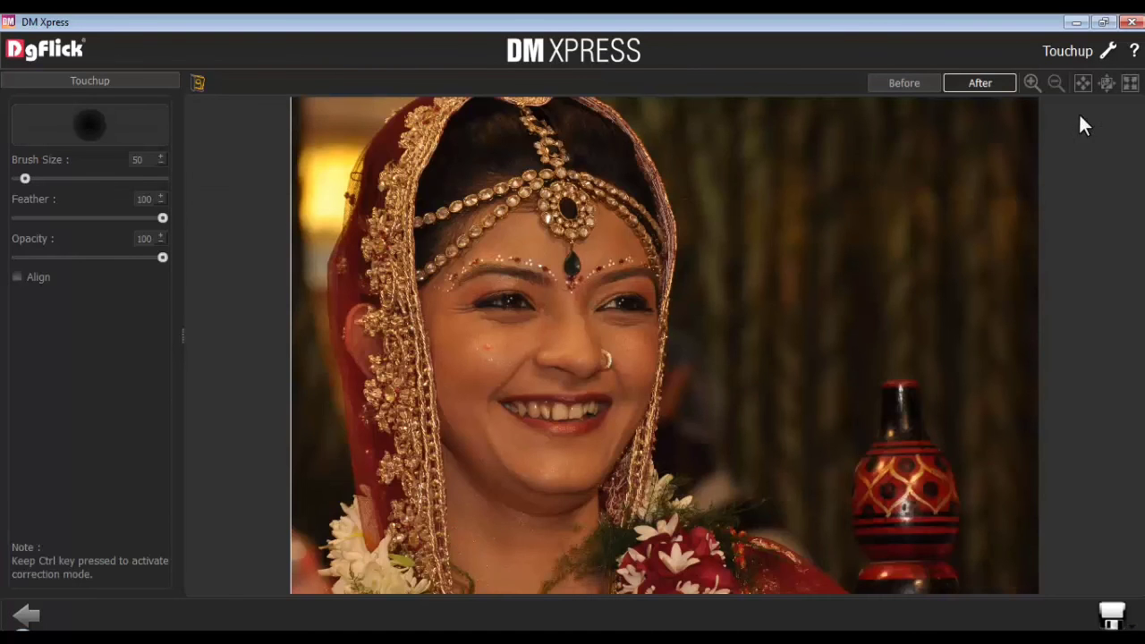
left_click(1105, 80)
left_click_drag(754, 455, 597, 329)
left_click(615, 364)
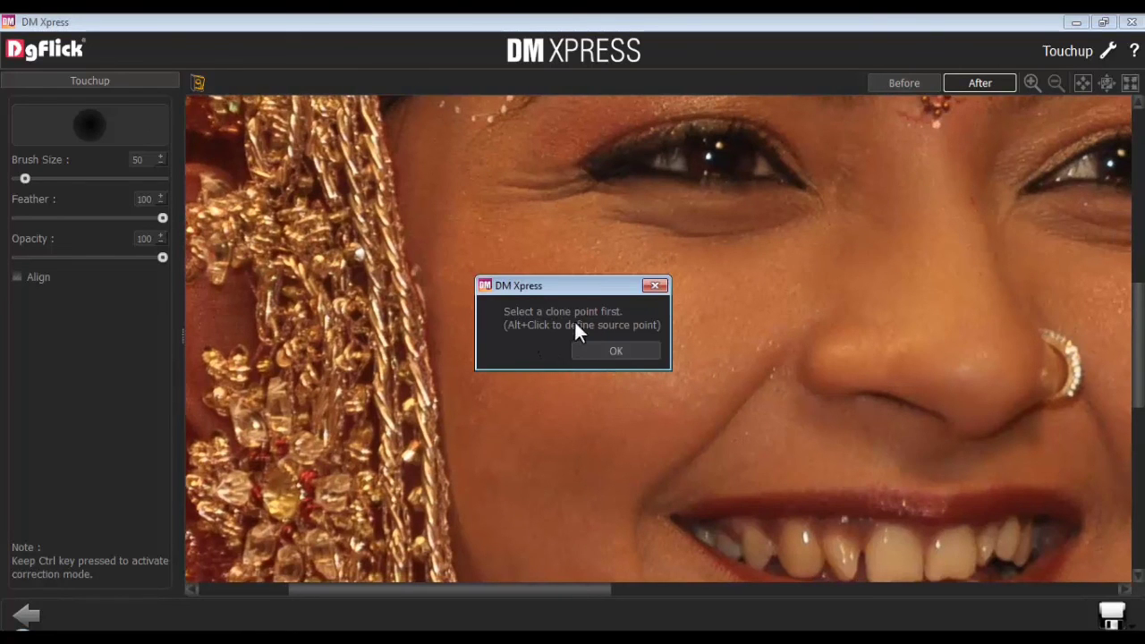
left_click(616, 349)
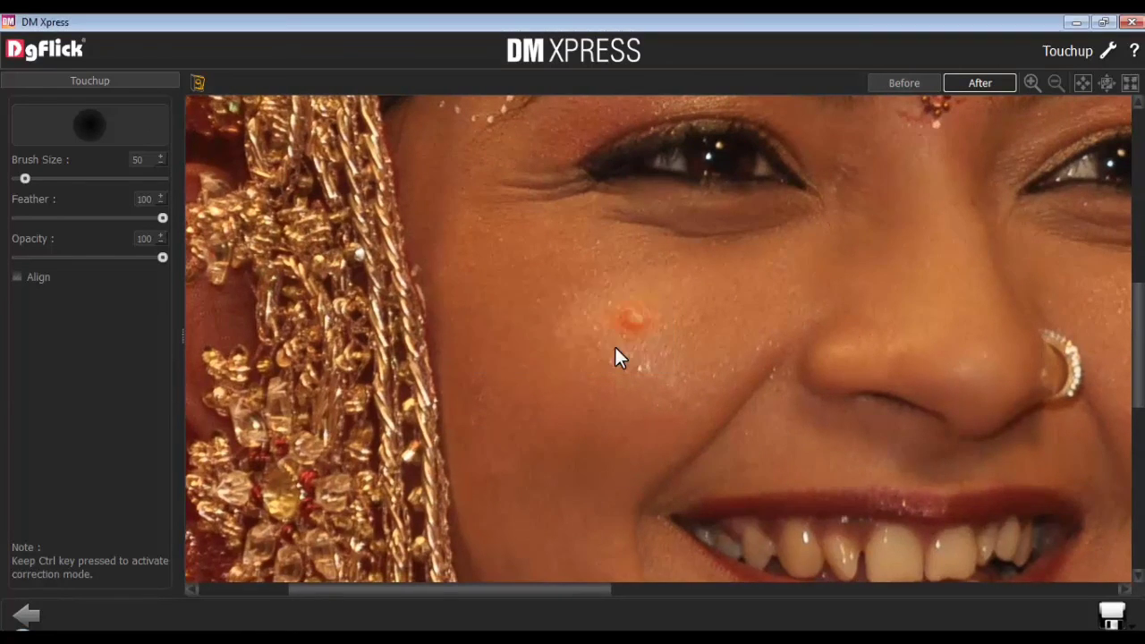
Clone nearby skin over the cheek blemish with brush size 35 and opacity 72, and save the photo as Girl
left_click(632, 361, "ctrl")
left_click_drag(18, 178, 20, 178)
left_click(632, 360)
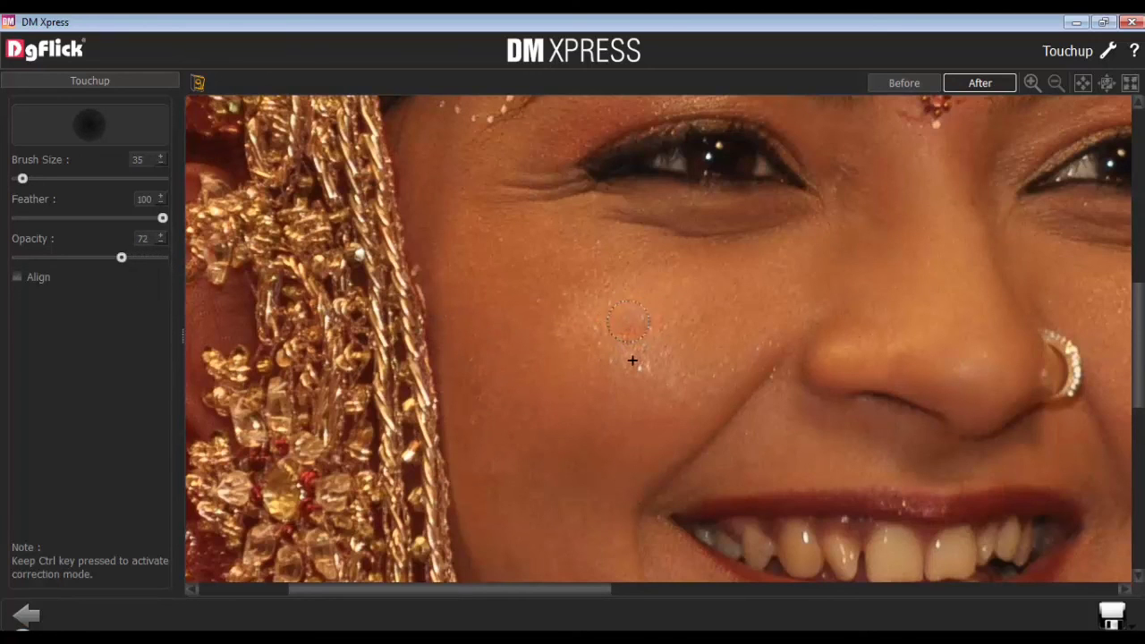
left_click(586, 298)
left_click(1082, 85)
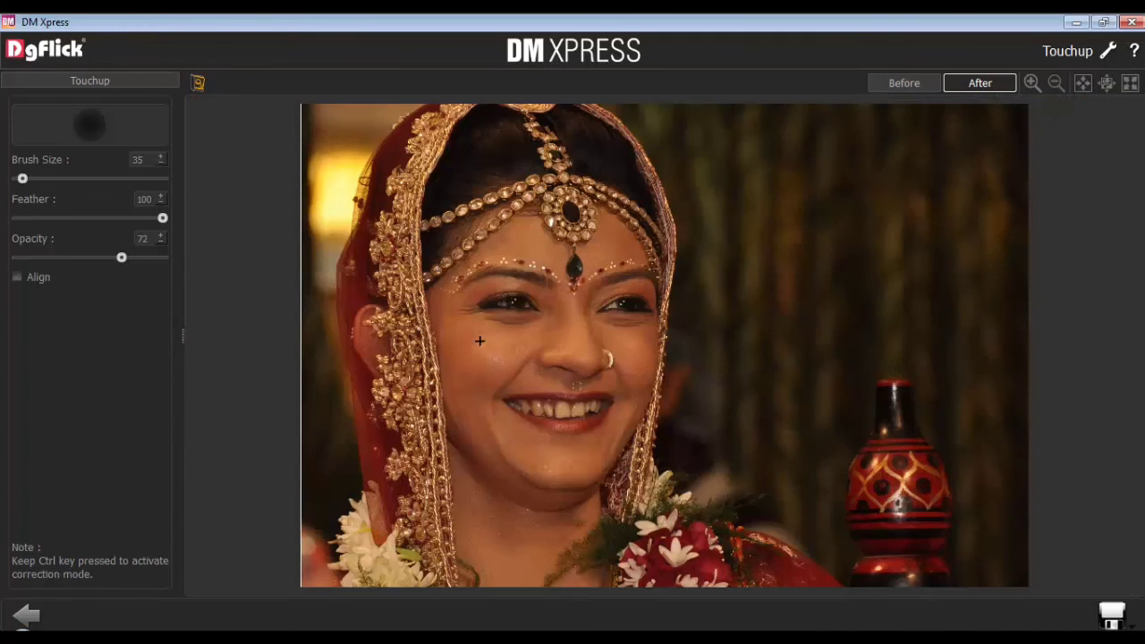
left_click(1112, 615)
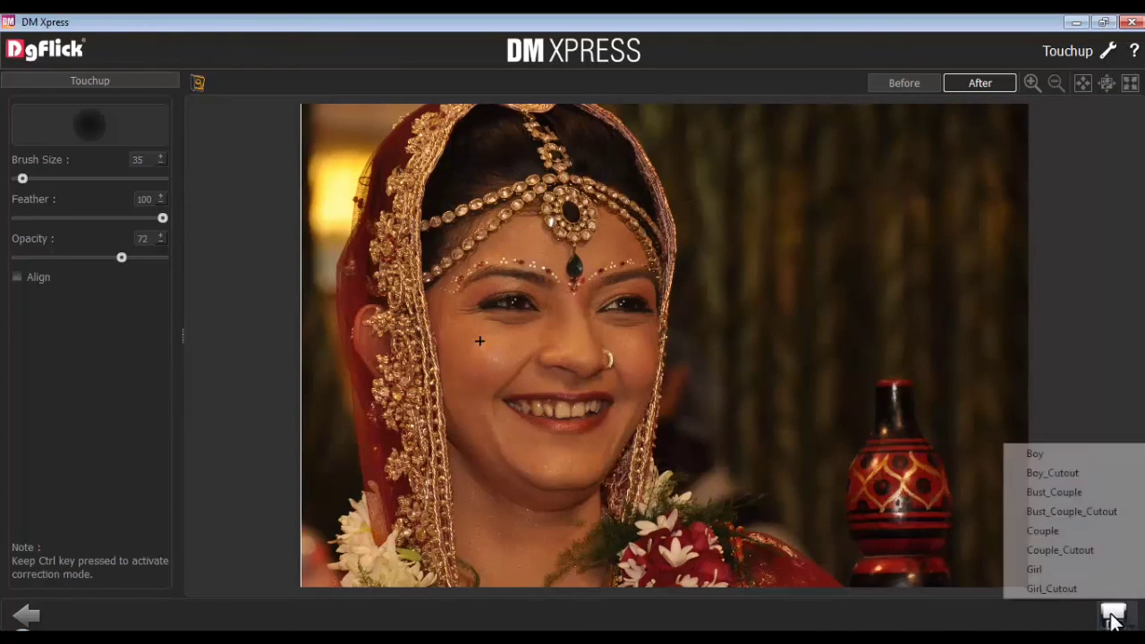
left_click(1035, 572)
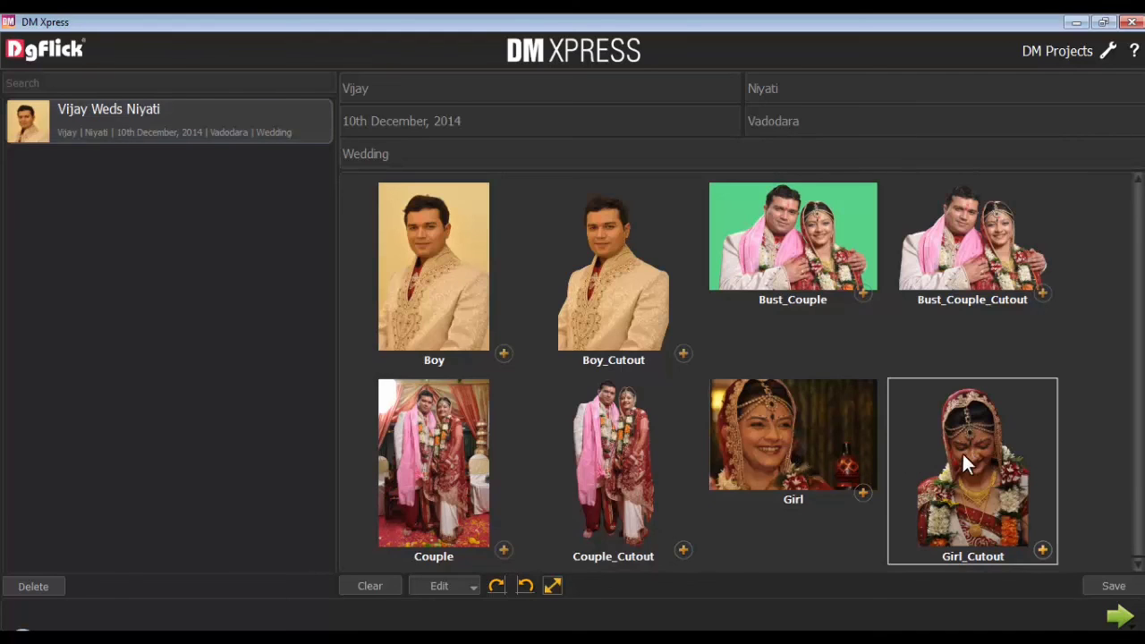
Erase the stray remnants beside the garland in Girl_Cutout with an Eraser brush of size 272, and save it as Girl_Cutout
left_click(456, 586)
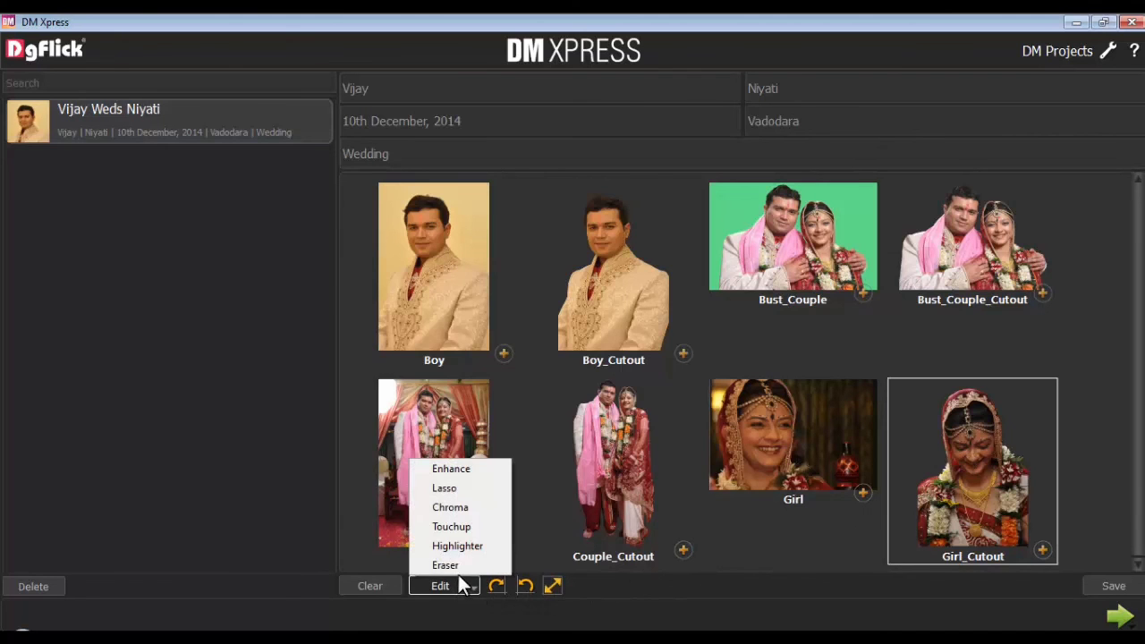
left_click(451, 566)
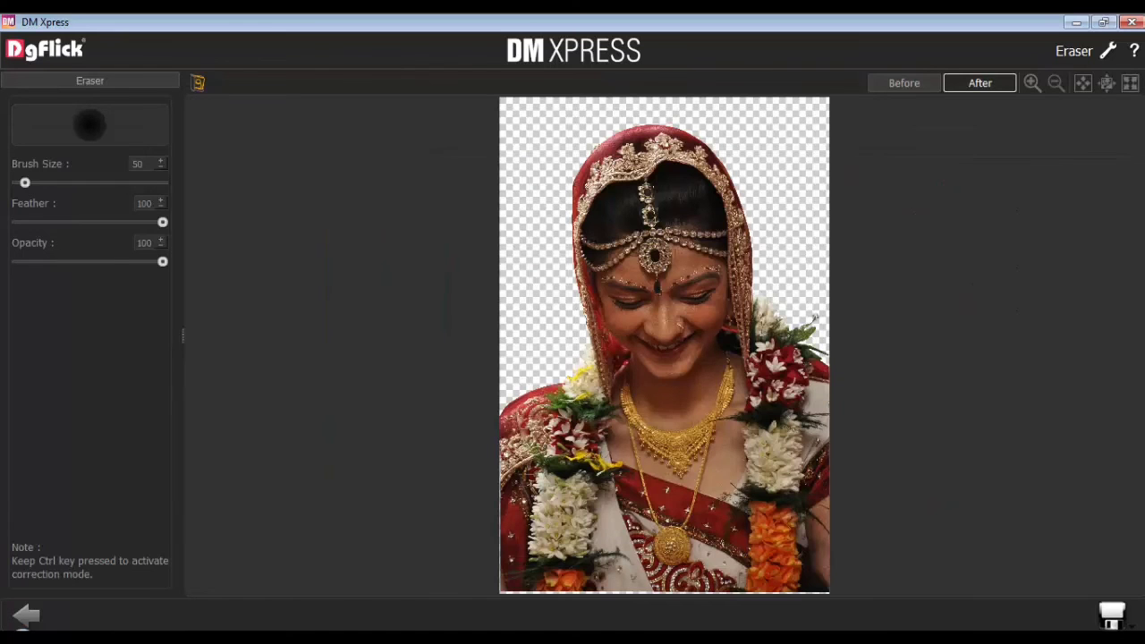
left_click_drag(28, 184, 57, 184)
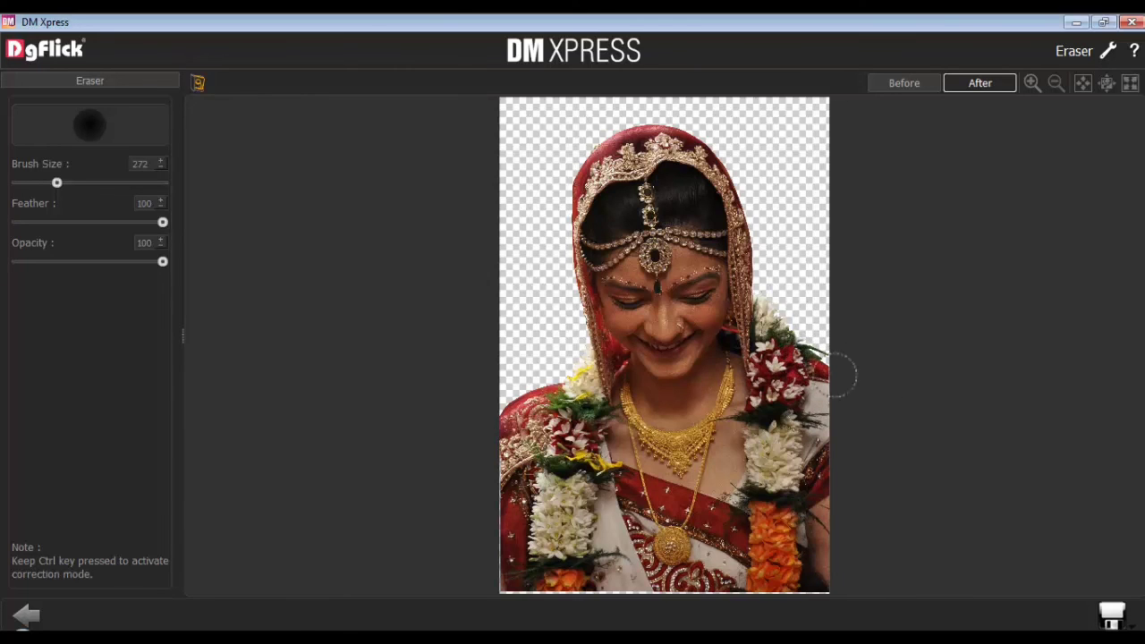
left_click(1111, 617)
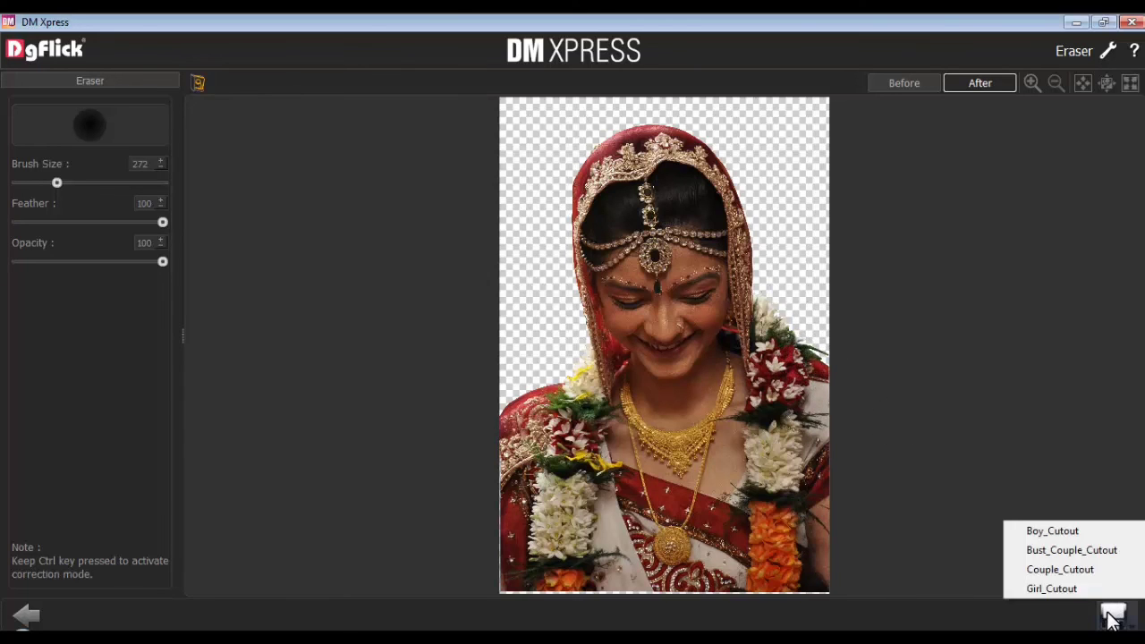
left_click(1061, 588)
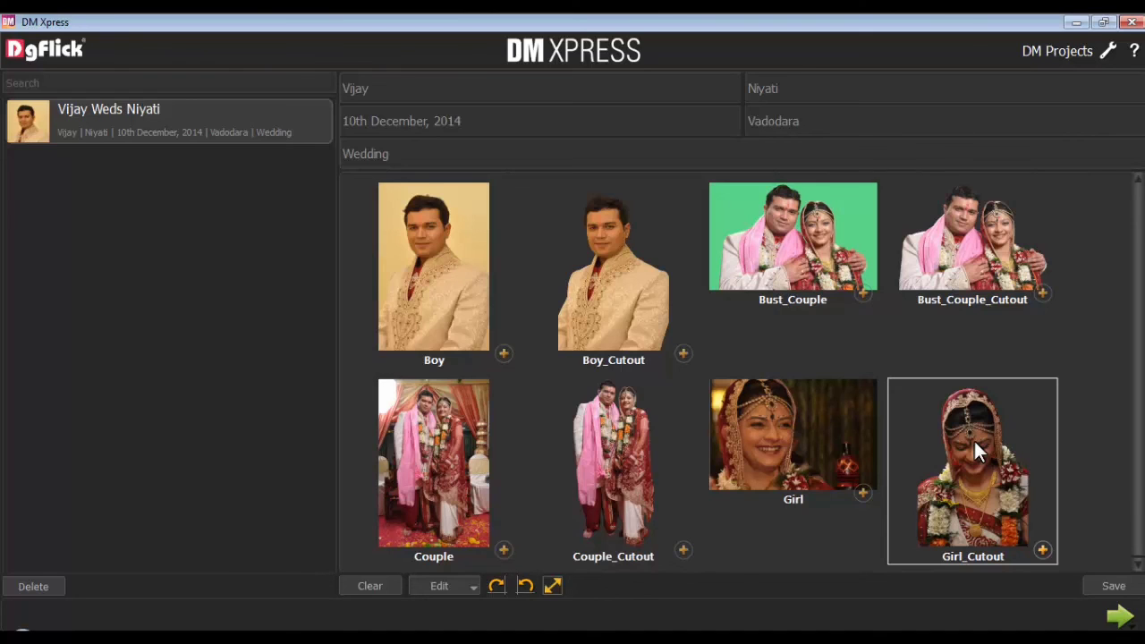
Use Highlighter on Girl_Cutout to restore colour to the necklaces, forehead jewellery and nose ring, ending with brush size 20, and save it as Girl_Cutout
left_click(444, 579)
left_click(450, 545)
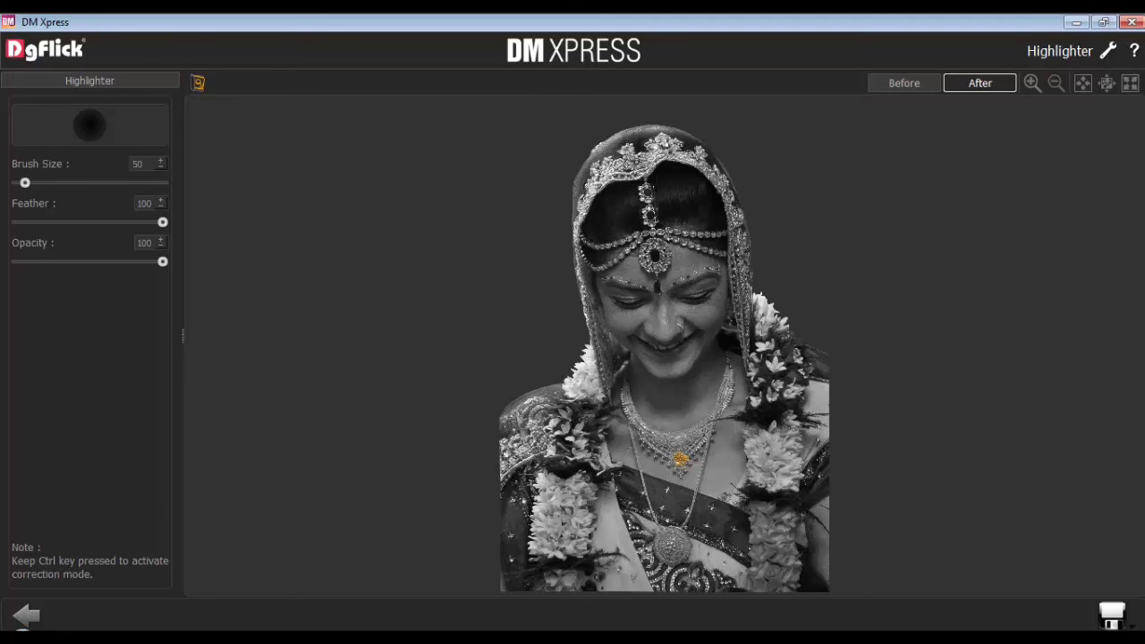
left_click_drag(26, 183, 36, 183)
left_click(683, 443)
mouse_move(683, 443)
left_mouse_down()
mouse_move(705, 426)
mouse_move(666, 449)
mouse_move(653, 438)
left_mouse_up()
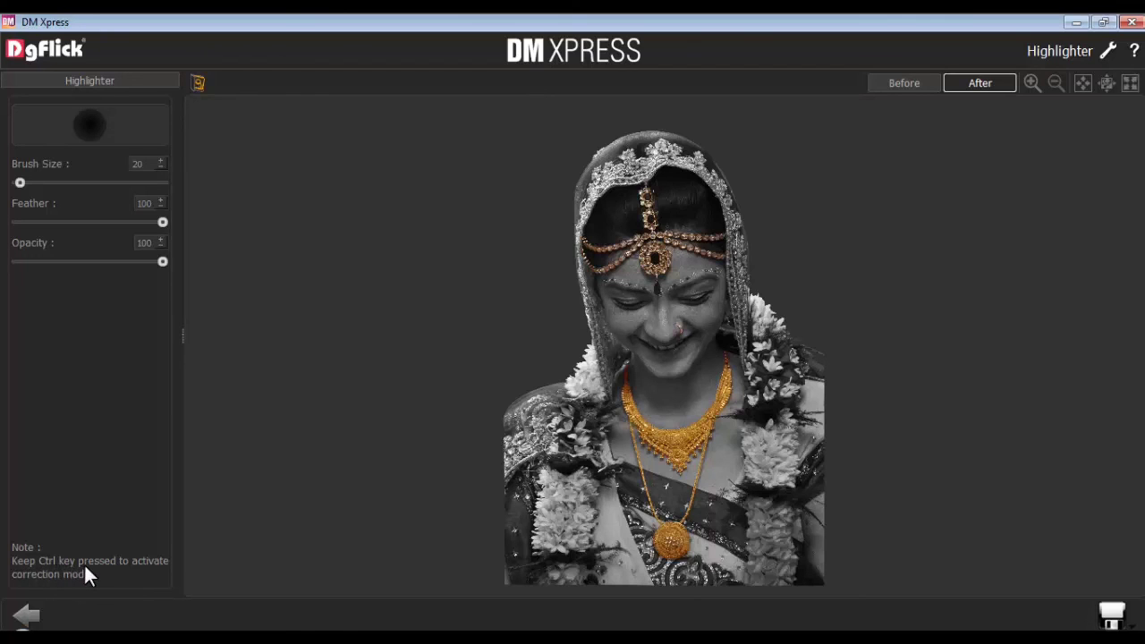
left_click(1113, 615)
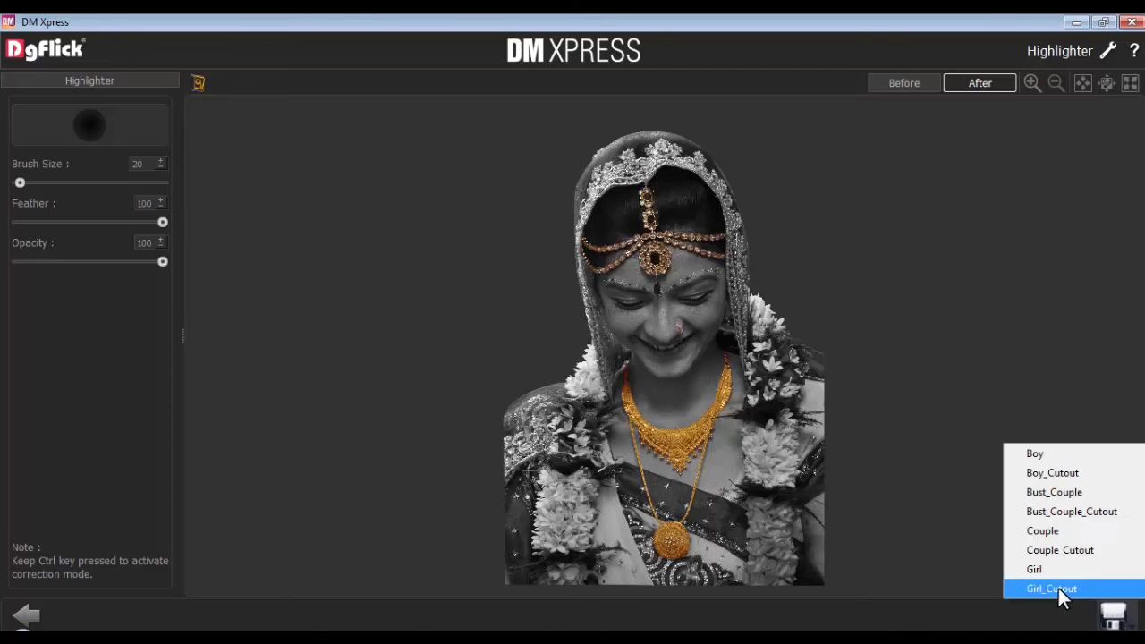
left_click(1070, 590)
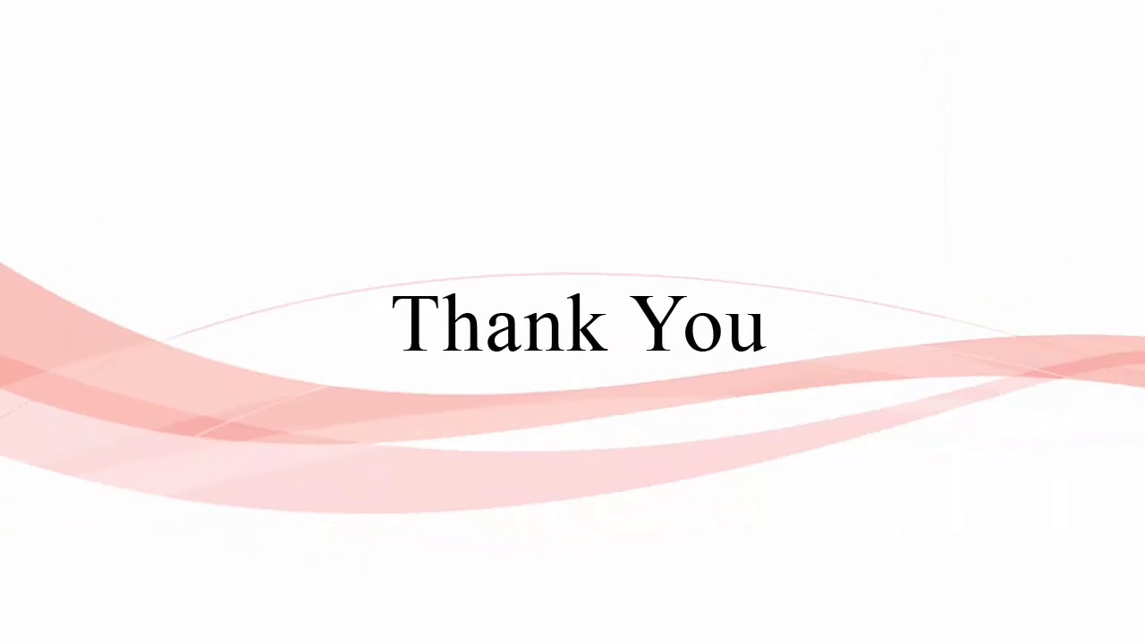